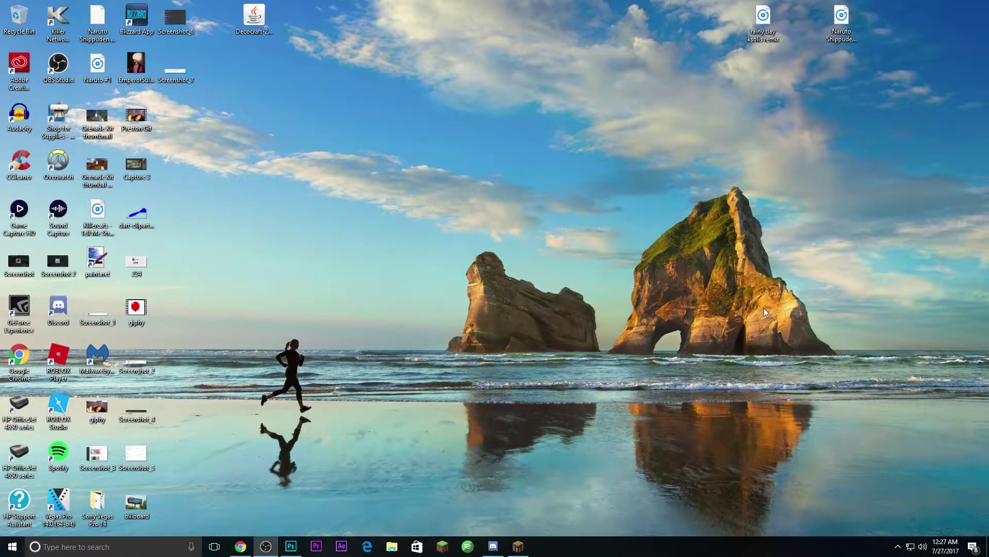
# Step: Switch to Photoshop to view the finished DOOR TRAP thumbnail, and minimize it
pyautogui.click(299, 544)
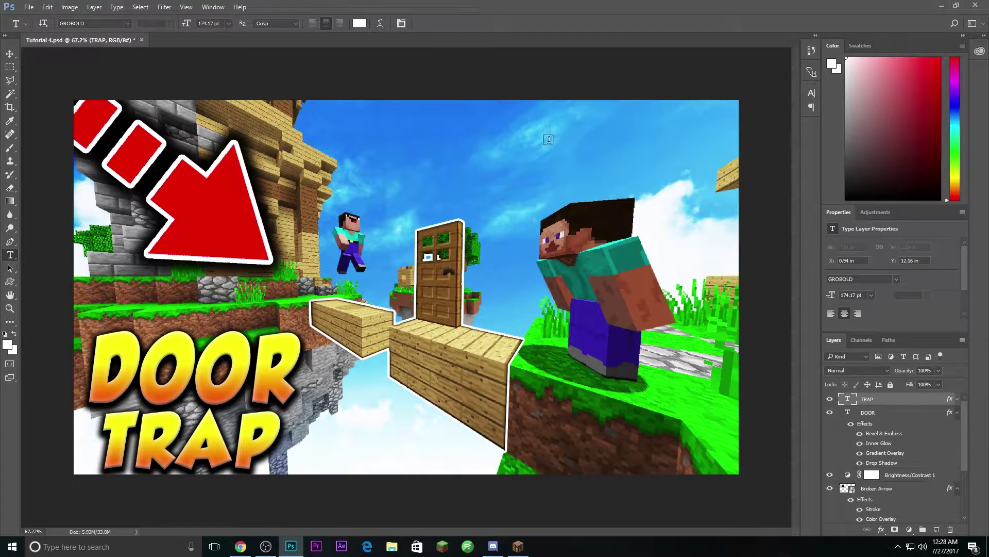
pyautogui.click(939, 7)
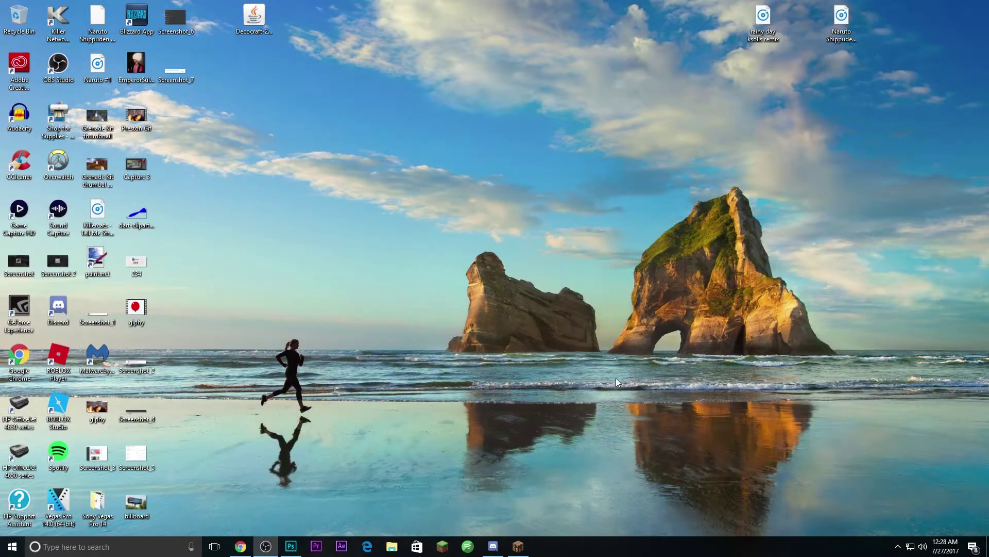
# Step: Switch to Minecraft and load the singleplayer world Plateu
pyautogui.click(517, 546)
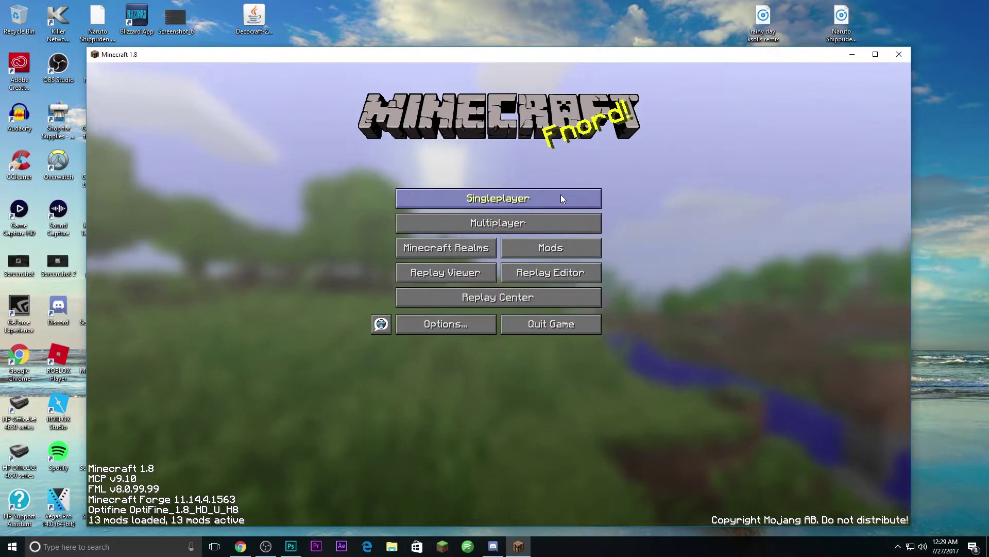
pyautogui.click(533, 202)
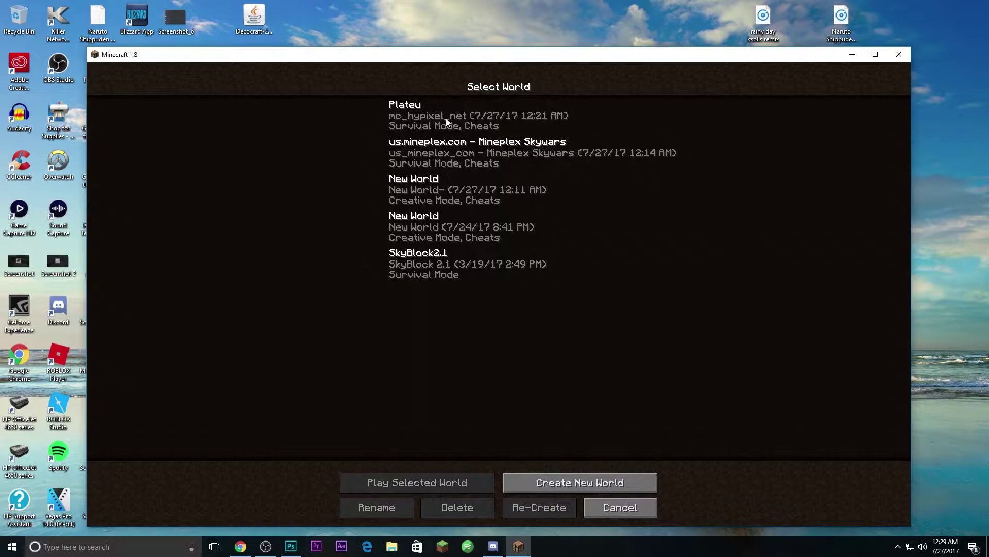
pyautogui.click(427, 121)
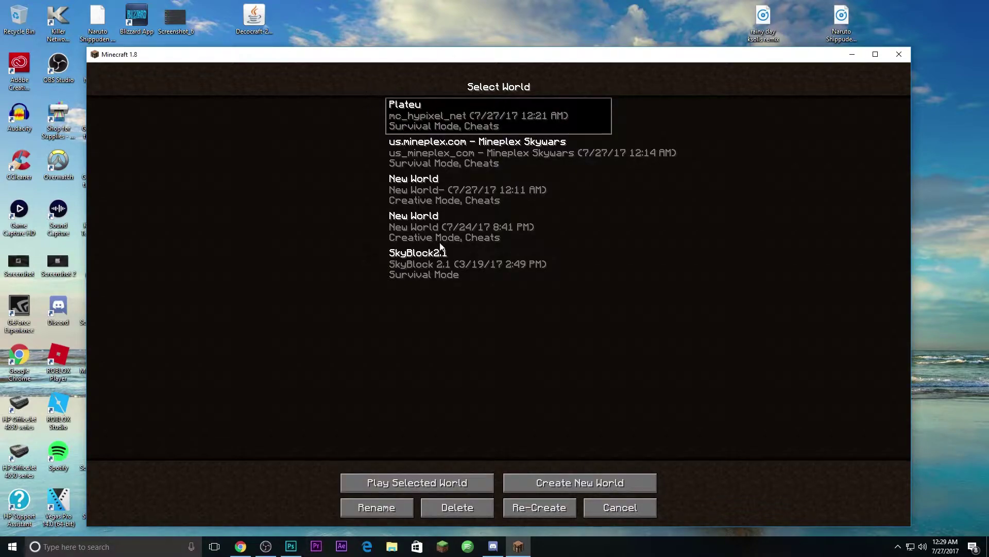
pyautogui.click(458, 481)
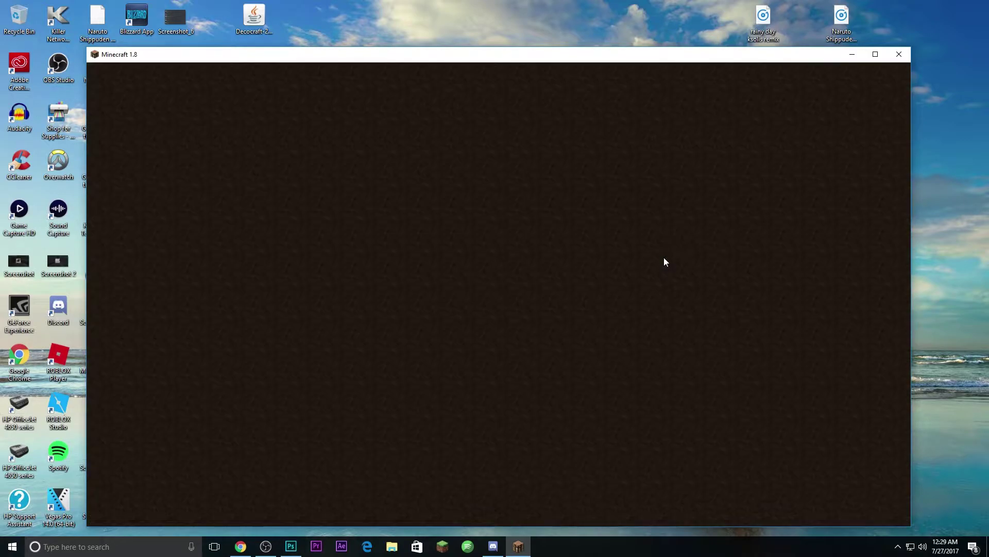
# Step: Fly around the wooden door and plank bridge between the islands to examine the scene from several angles
pyautogui.press('w')
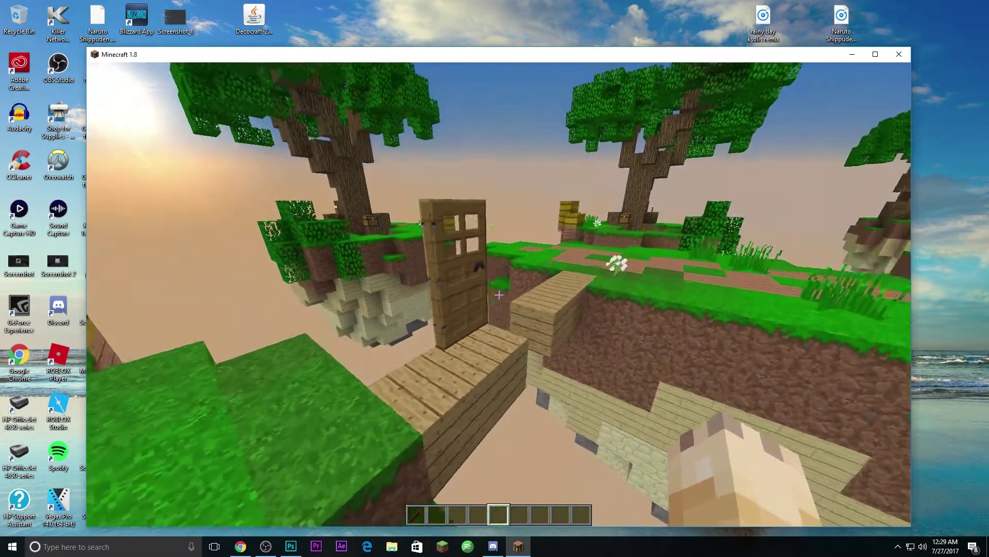
pyautogui.press('s')
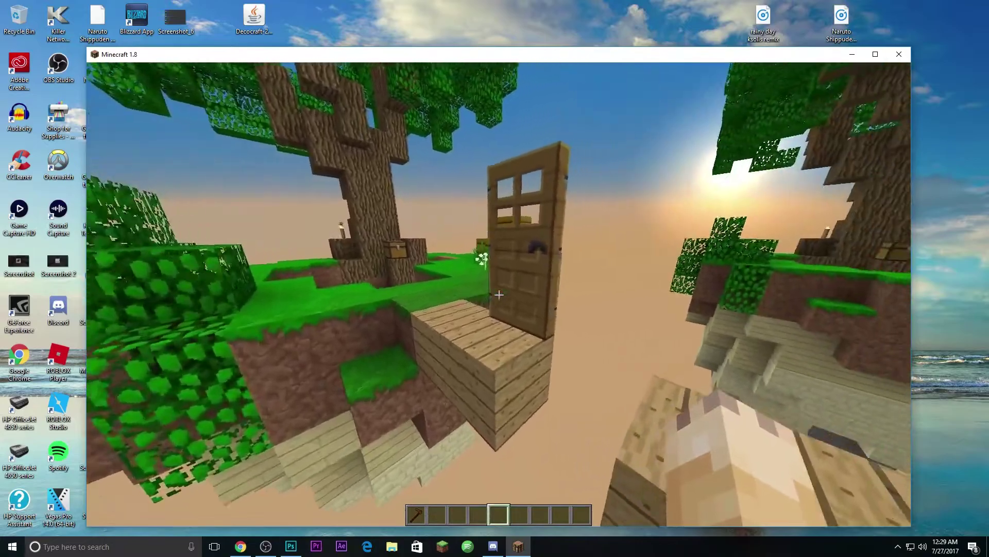
pyautogui.press('s')
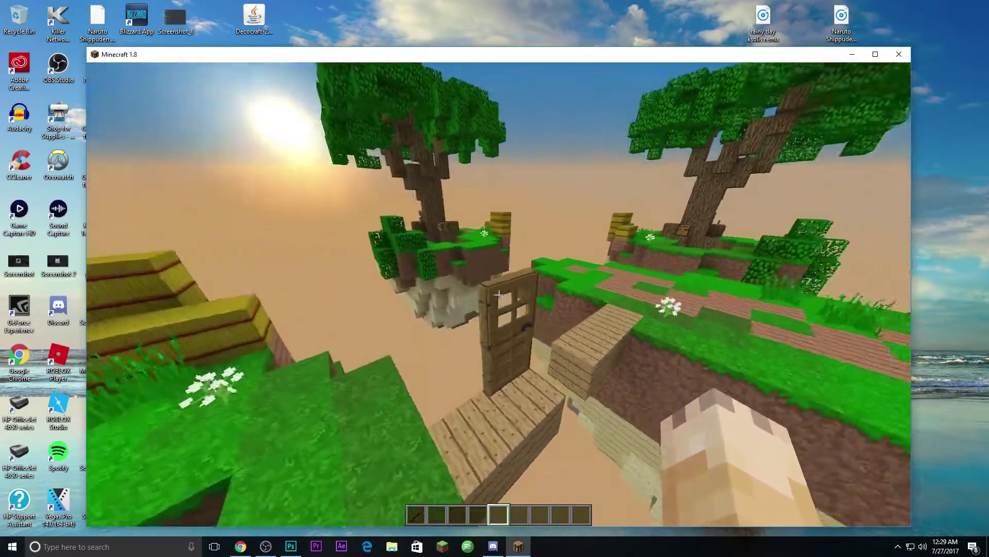
pyautogui.press('w')
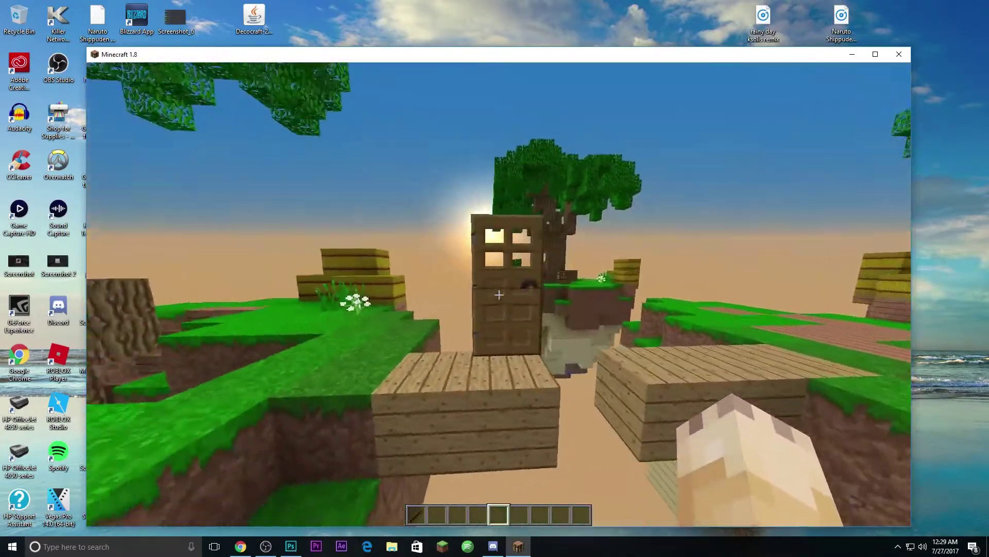
pyautogui.press('w')
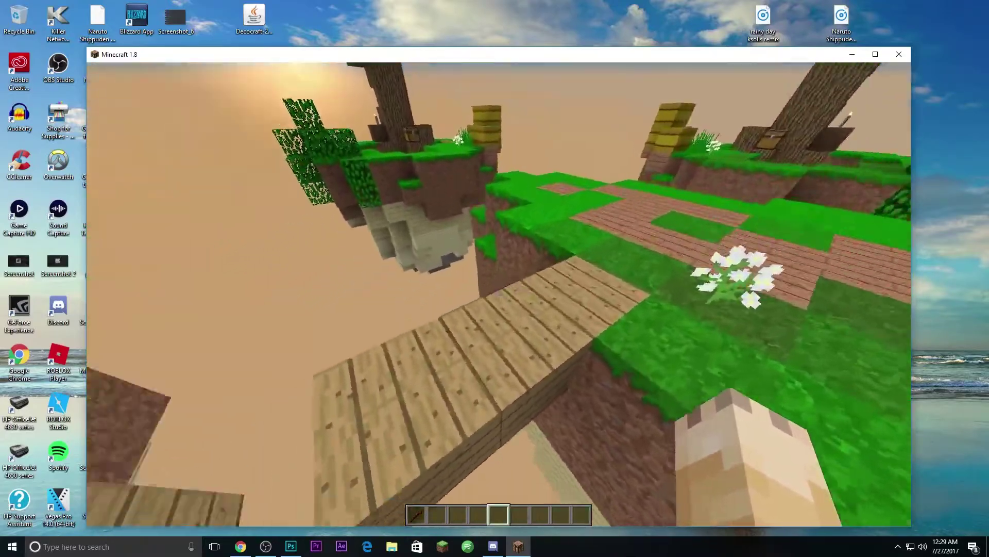
pyautogui.press('w')
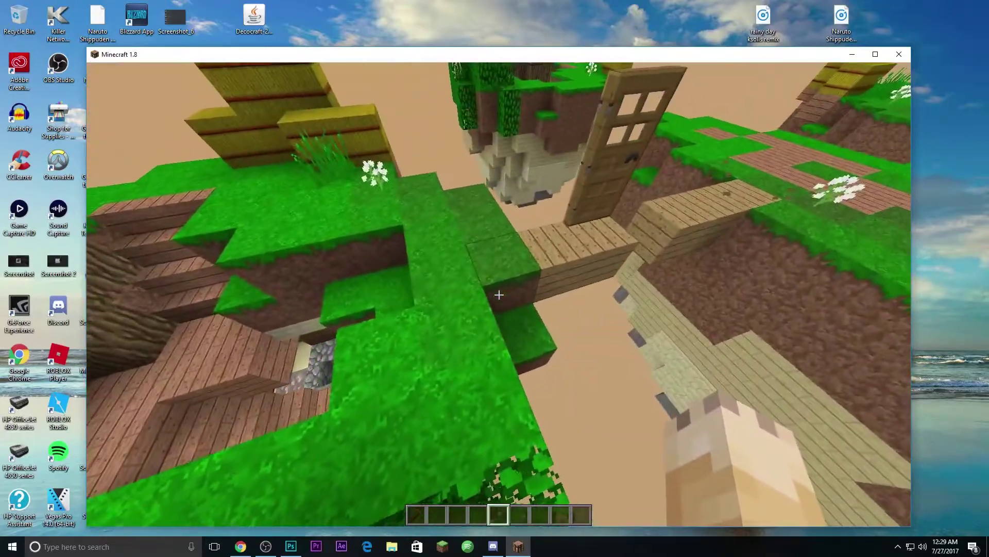
pyautogui.press('w')
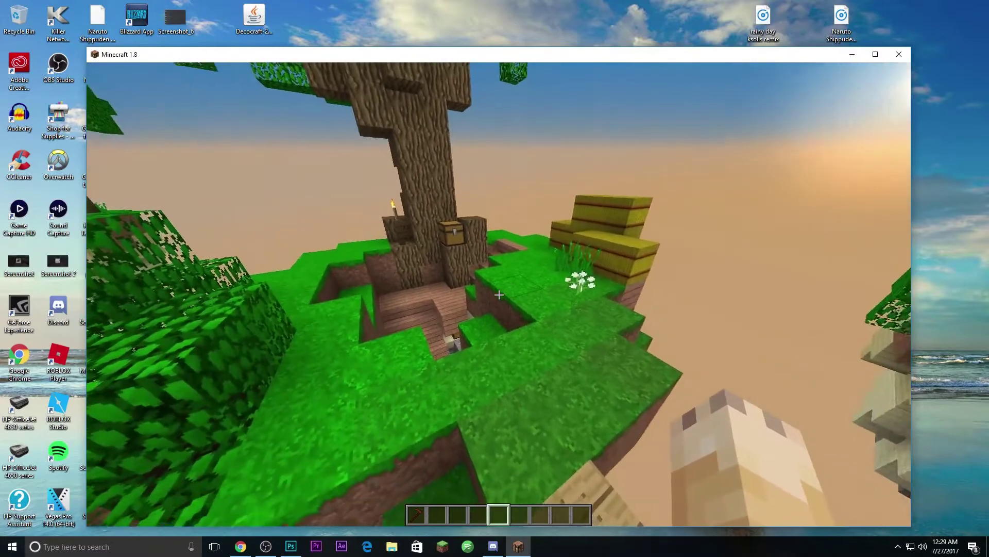
pyautogui.press('w')
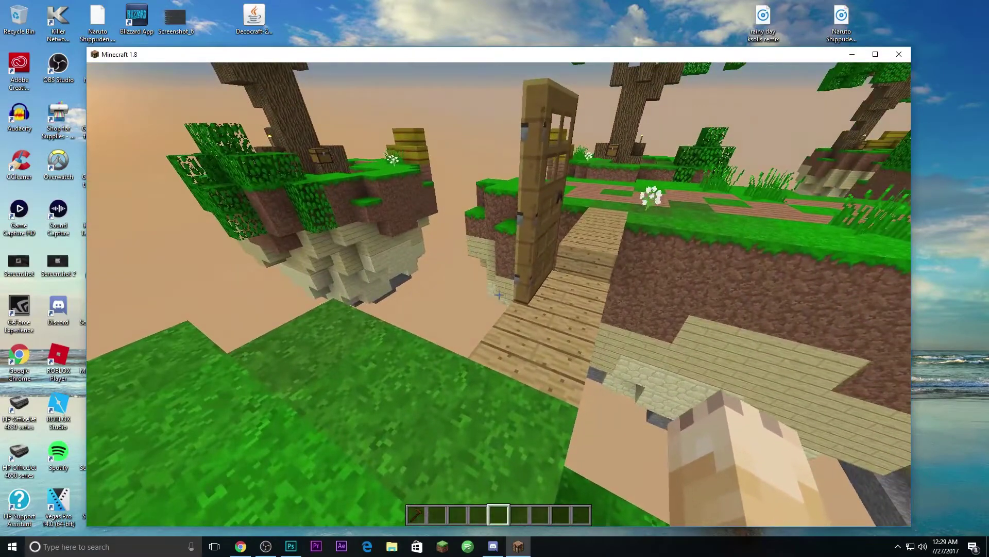
pyautogui.press('w')
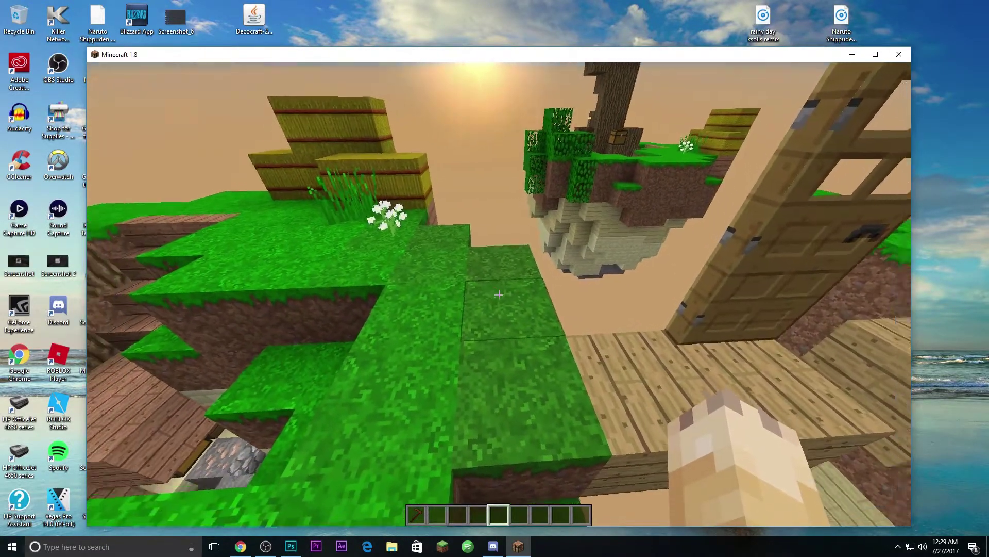
pyautogui.press('space')
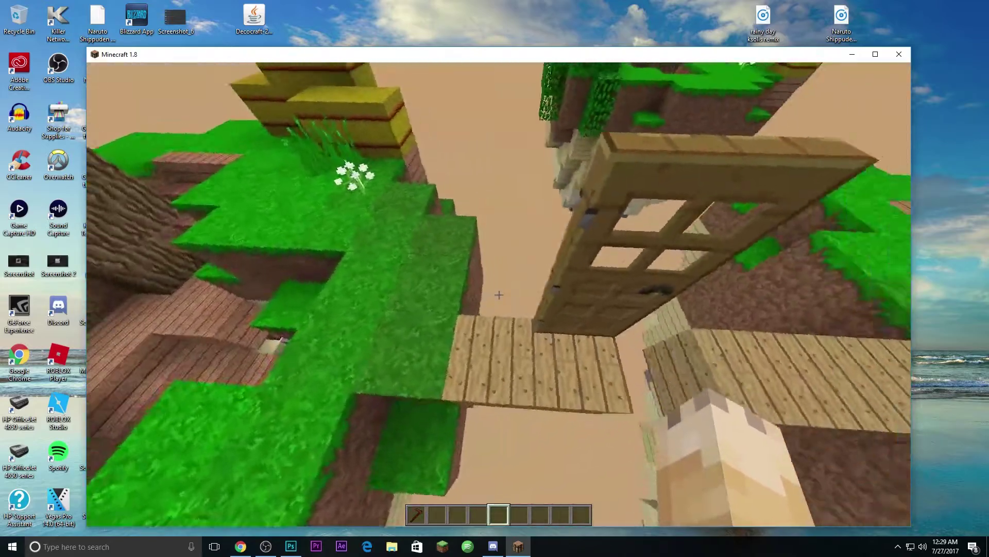
pyautogui.press('w')
pyautogui.press('w')
pyautogui.click(499, 294)
pyautogui.click(499, 294)
pyautogui.press('3')
pyautogui.press('q')
pyautogui.press('2')
pyautogui.press('q')
# Step: Look through the CustomNpcs Tools items in the creative inventory, and close the inventory
pyautogui.press('e')
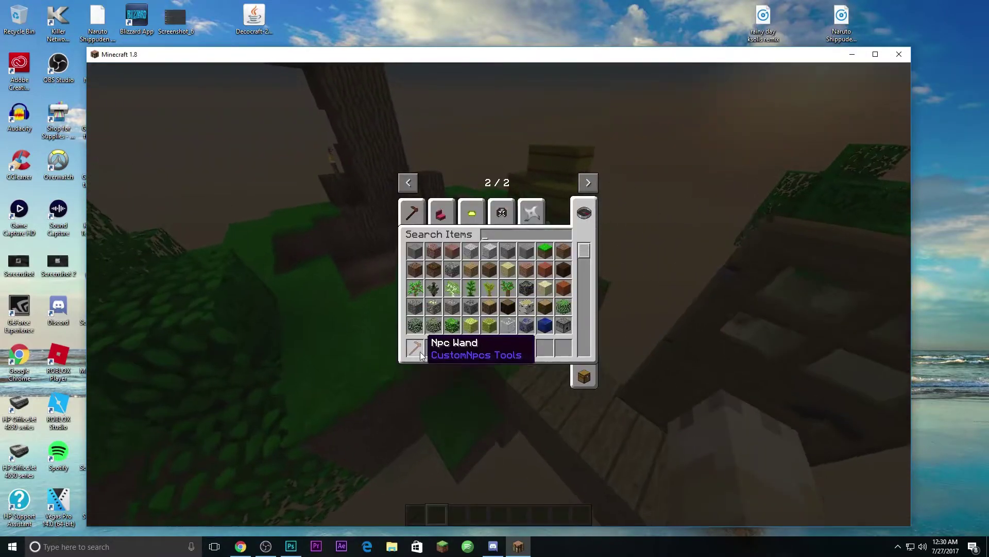
pyautogui.click(588, 182)
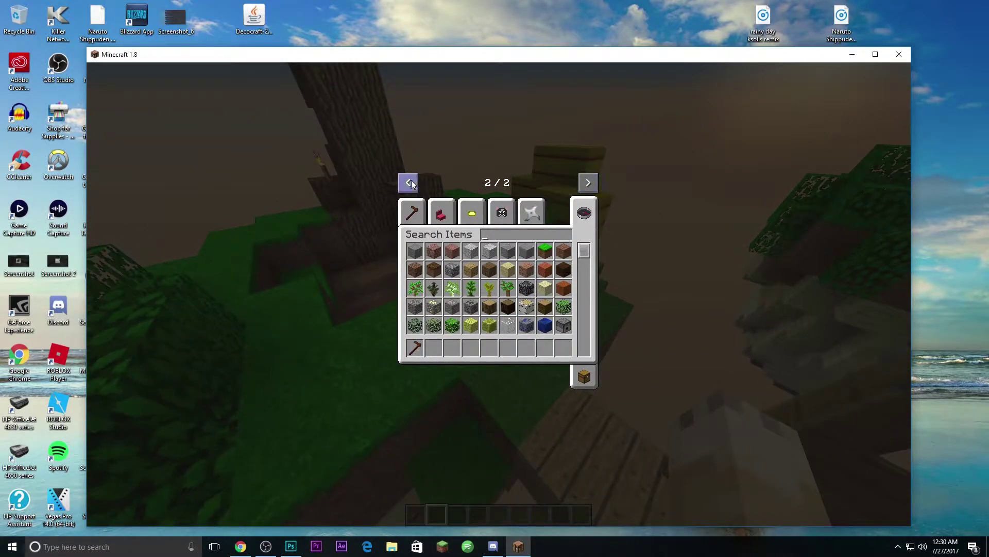
pyautogui.click(587, 183)
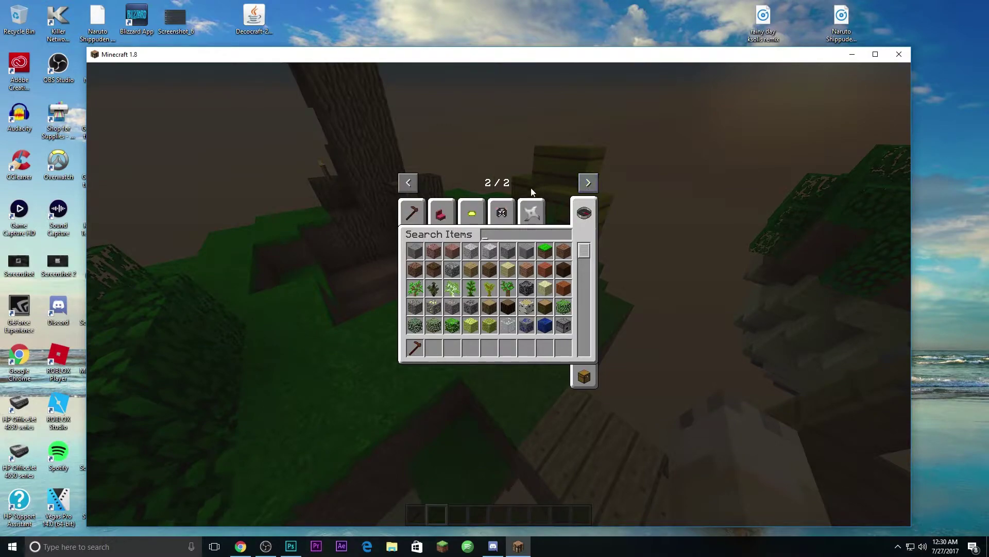
pyautogui.click(415, 211)
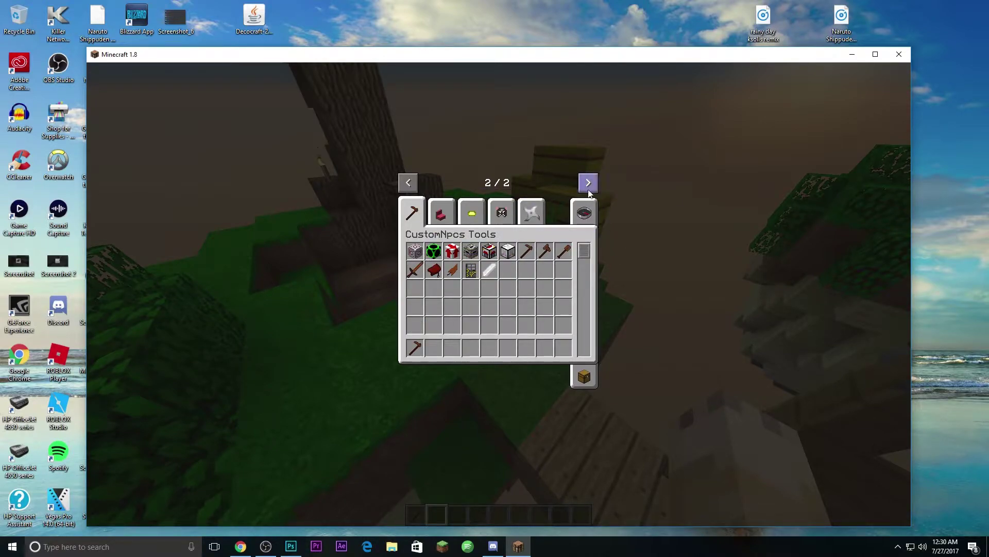
pyautogui.press('e')
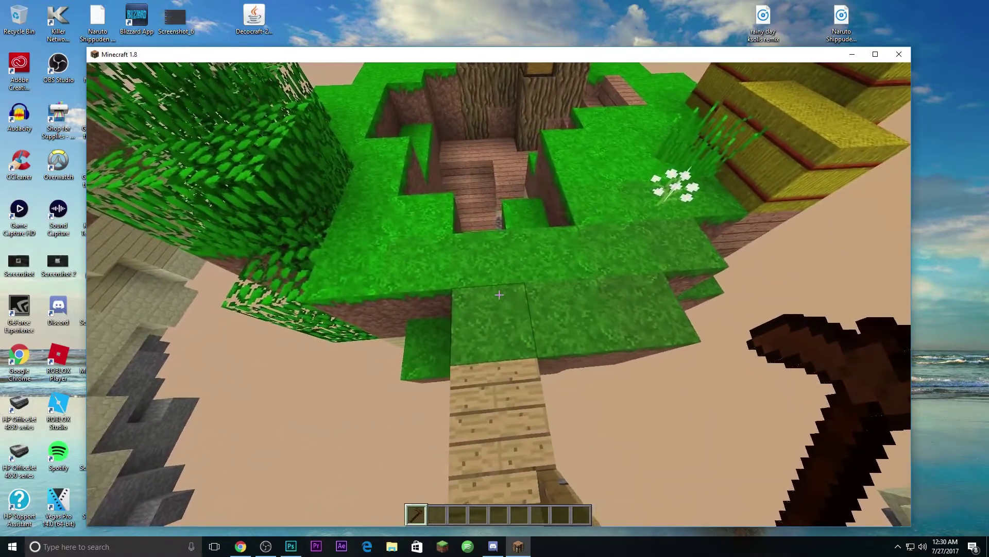
# Step: Place an NPC with the Npc Wand on the grass where the door's plank bridge meets the island, and hide its name
pyautogui.rightClick(499, 294)
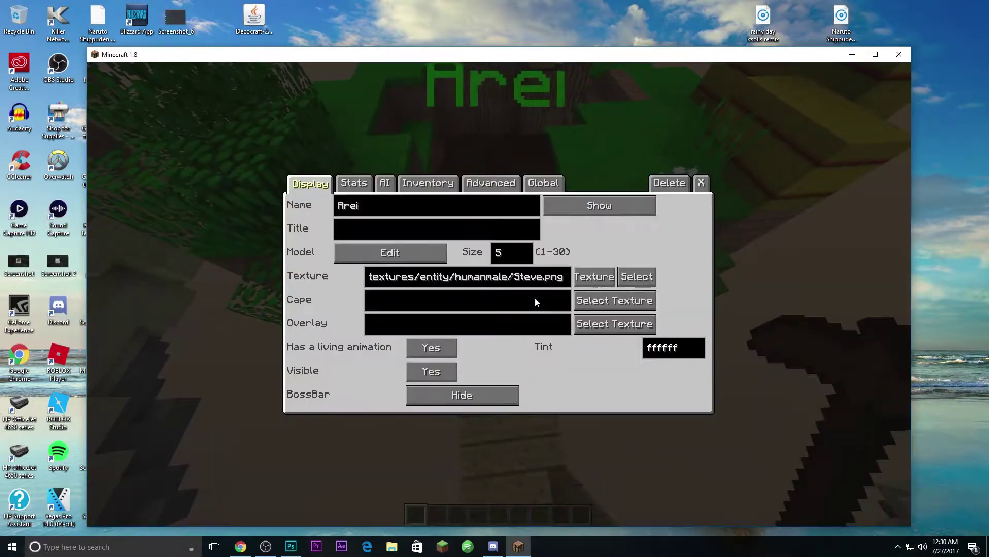
pyautogui.click(573, 204)
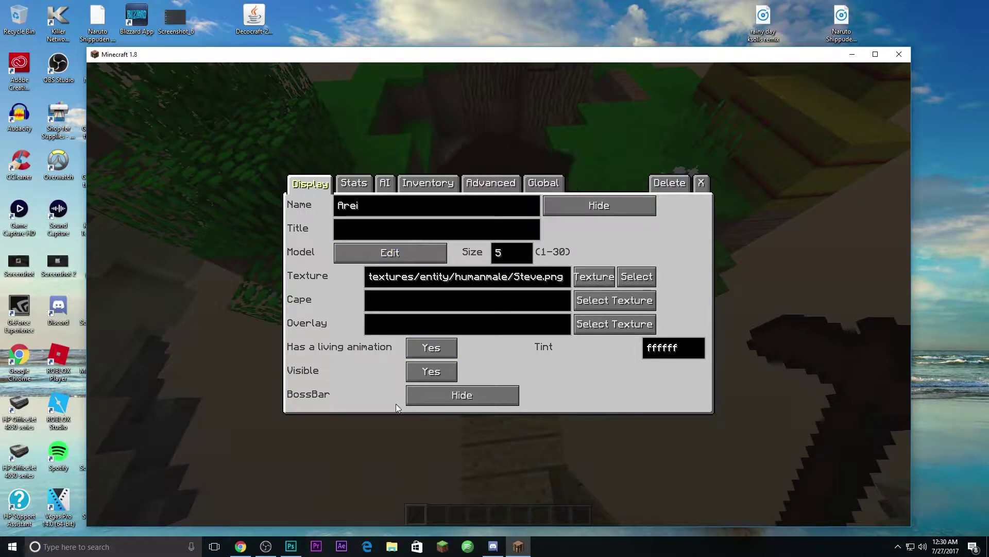
# Step: Set the NPC's movement animation to Sneaking
pyautogui.click(383, 190)
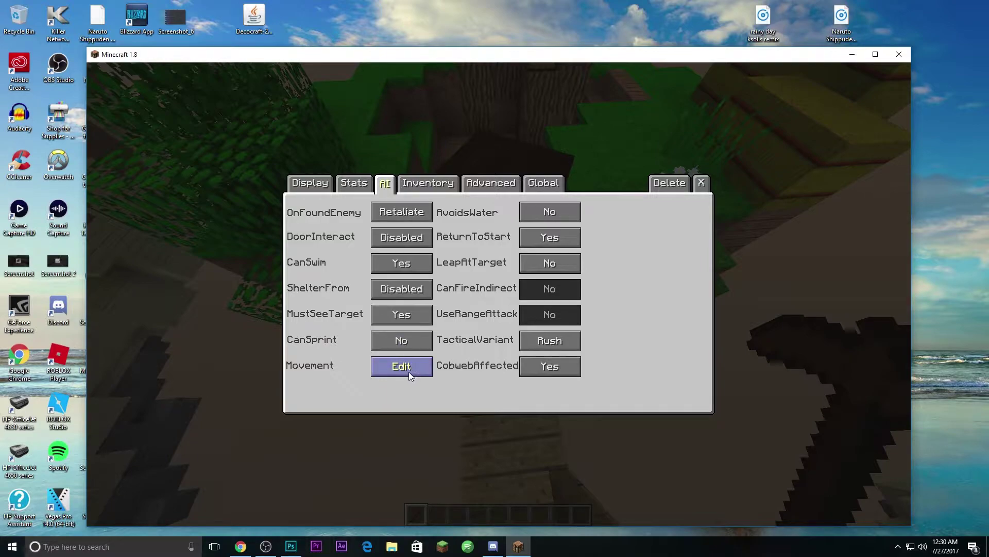
pyautogui.click(396, 368)
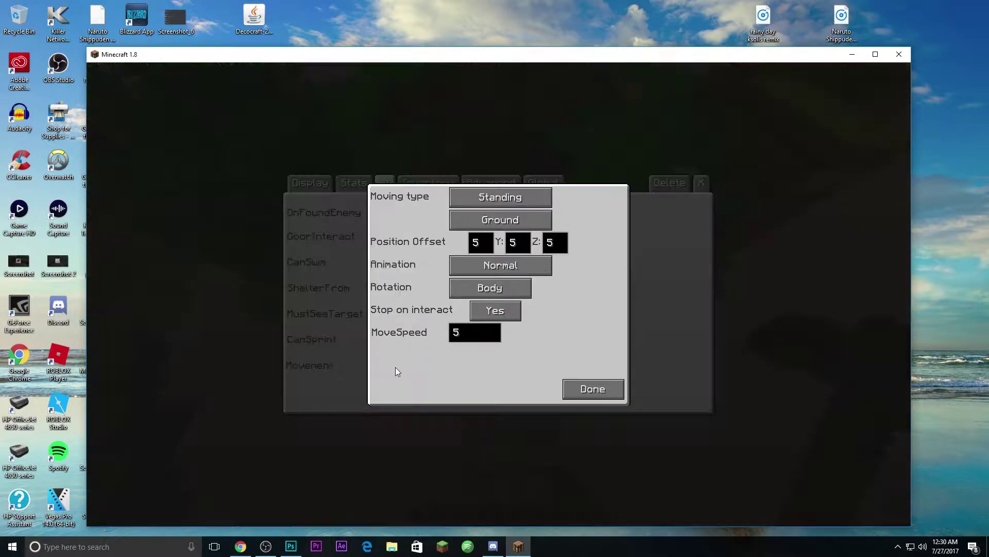
pyautogui.click(482, 267)
pyautogui.click(482, 268)
pyautogui.click(481, 268)
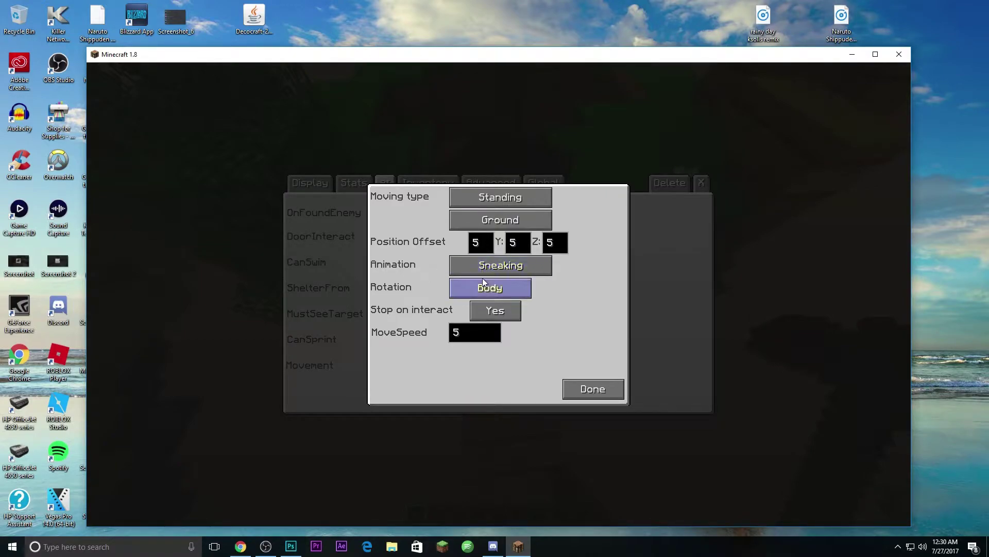
pyautogui.click(583, 390)
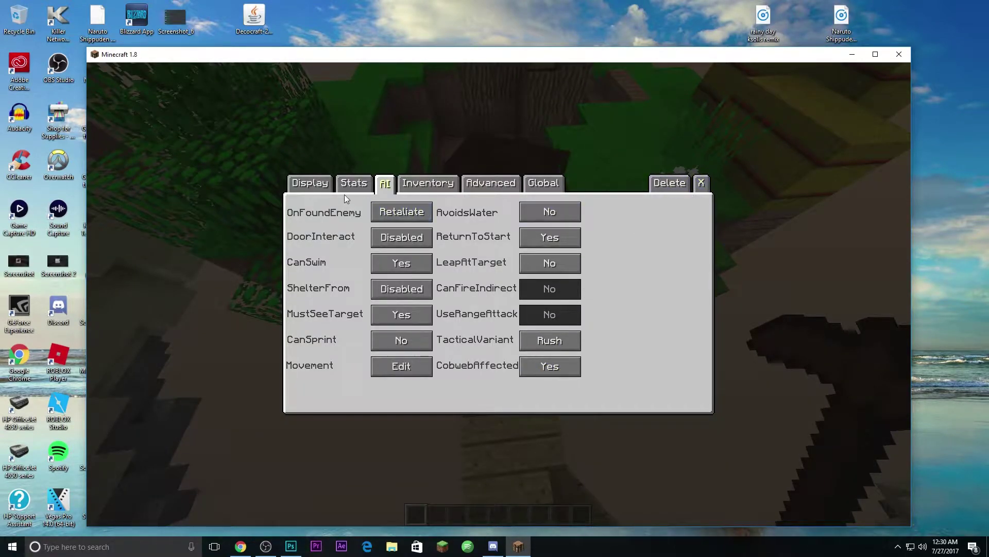
# Step: Turn off the NPC's living animation, set its movement rotation to Manual, and close its settings
pyautogui.click(316, 184)
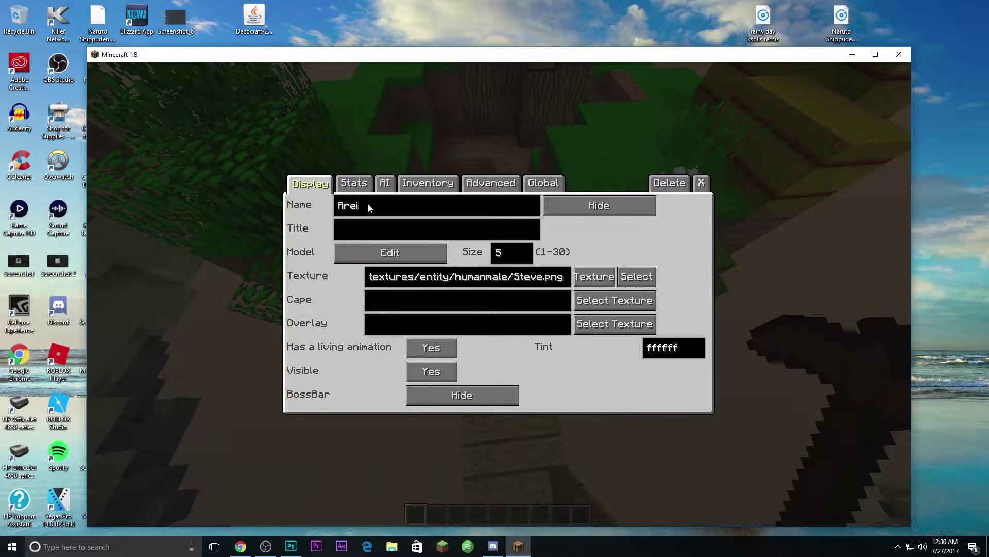
pyautogui.click(441, 349)
pyautogui.click(385, 185)
pyautogui.click(409, 364)
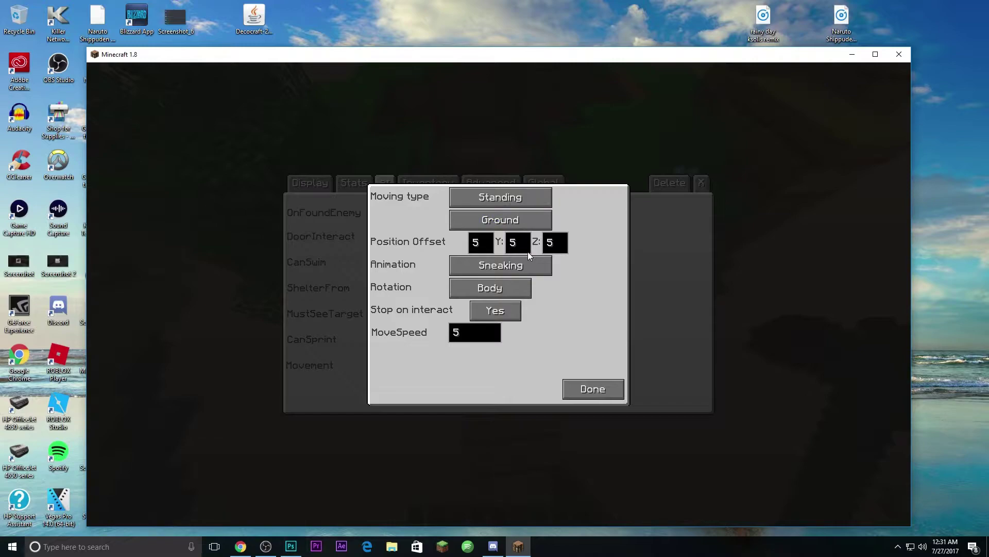
pyautogui.click(493, 289)
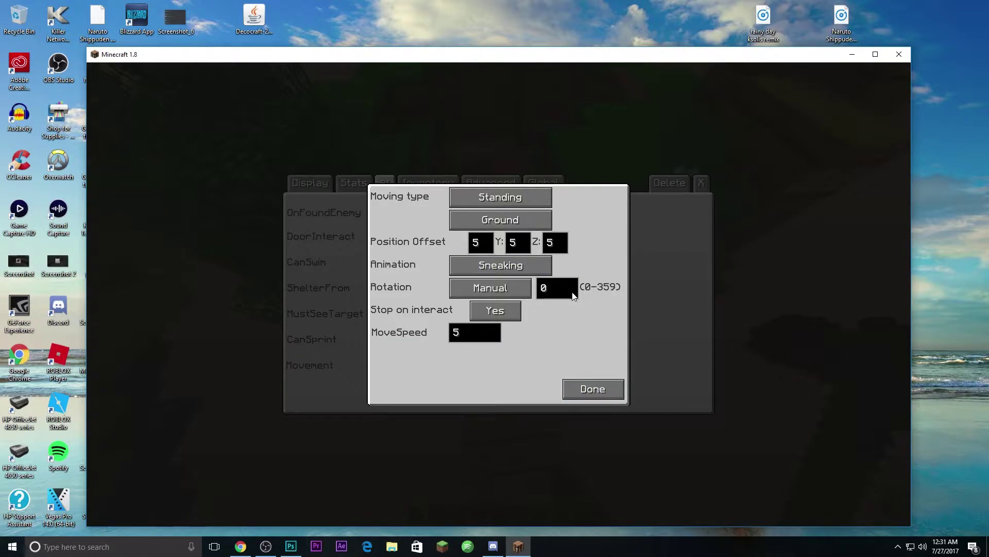
pyautogui.click(601, 392)
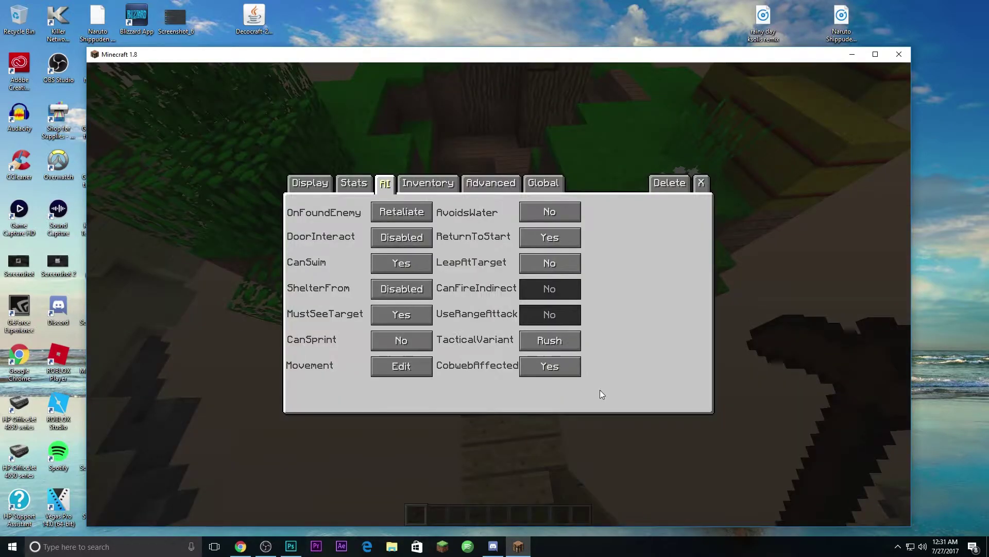
pyautogui.click(702, 185)
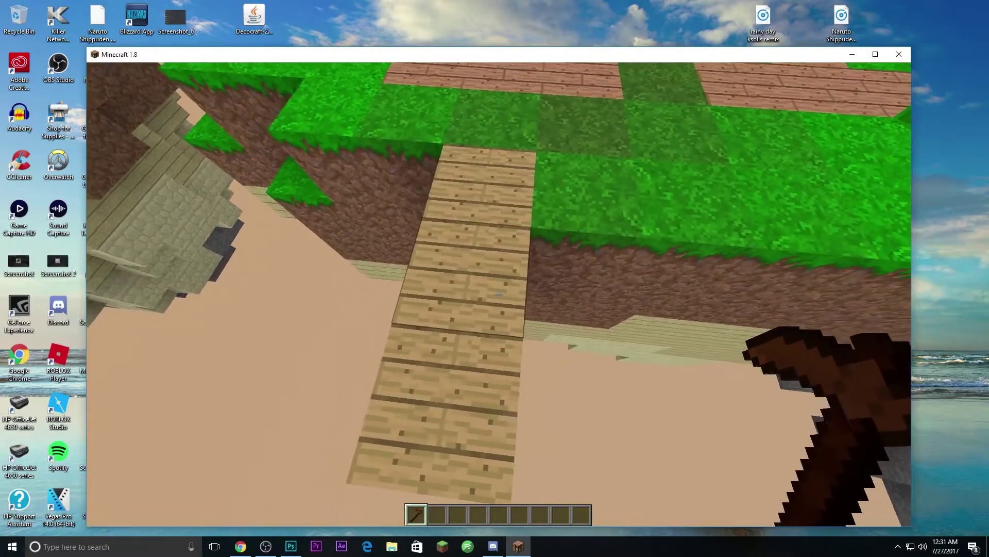
# Step: Place a second NPC on the plank bridge, turn off its living animation, and hide its name
pyautogui.rightClick(499, 294)
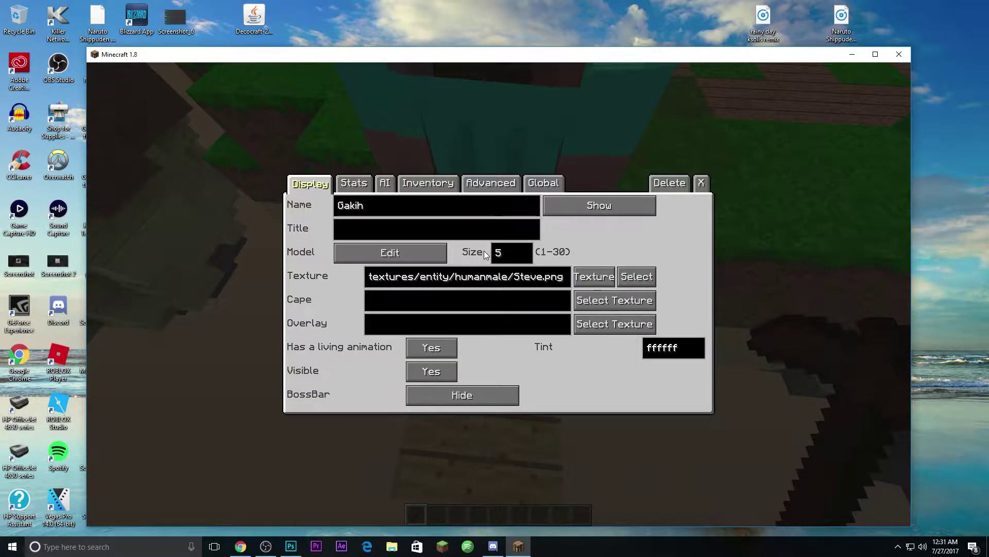
pyautogui.click(432, 355)
pyautogui.click(605, 208)
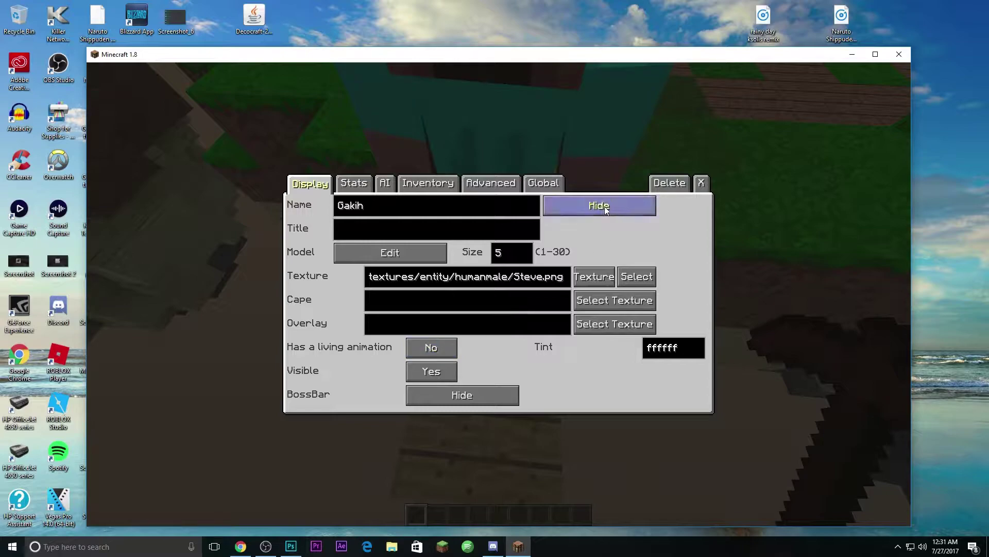
# Step: Set the bridge NPC's movement rotation to Manual at 180, and close its settings
pyautogui.click(385, 184)
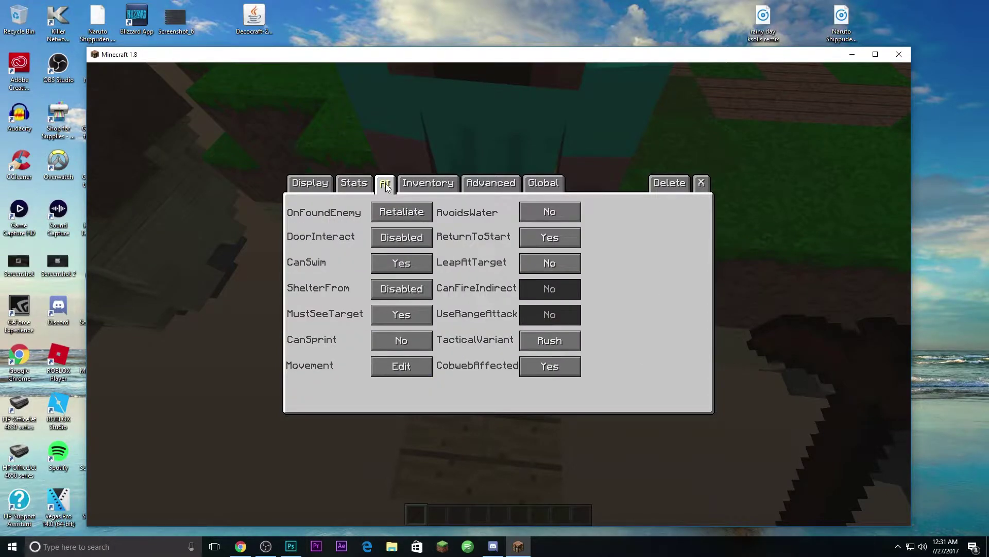
pyautogui.click(425, 372)
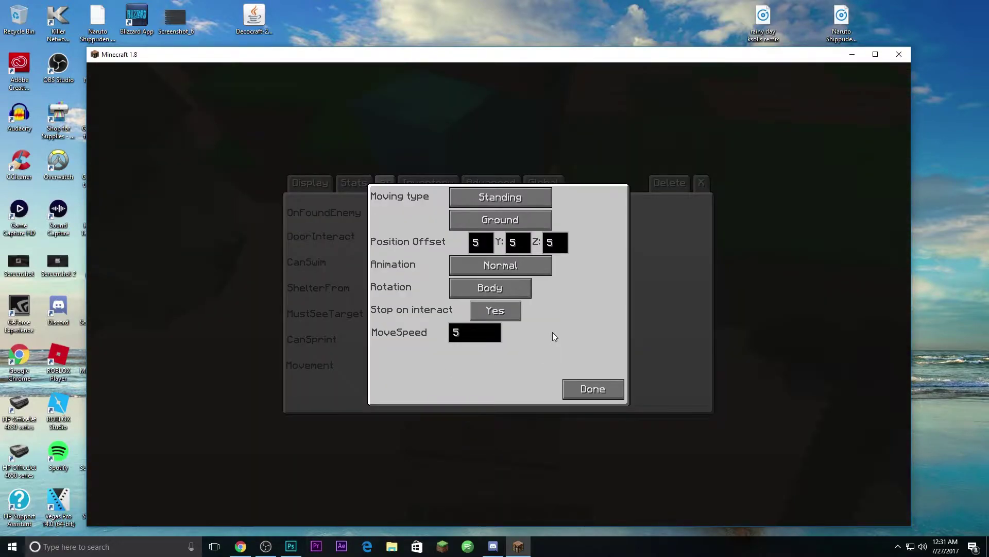
pyautogui.click(502, 290)
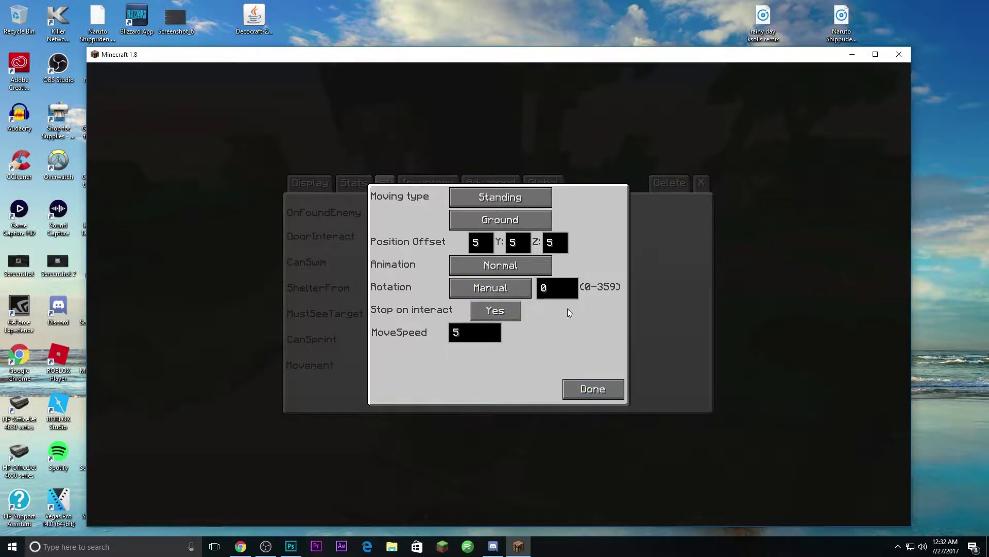
pyautogui.press('BackSpace')
pyautogui.write('180')
pyautogui.click(597, 384)
pyautogui.click(702, 185)
# Step: Reopen the bridge NPC's settings and assign it the Puppet job
pyautogui.press('s')
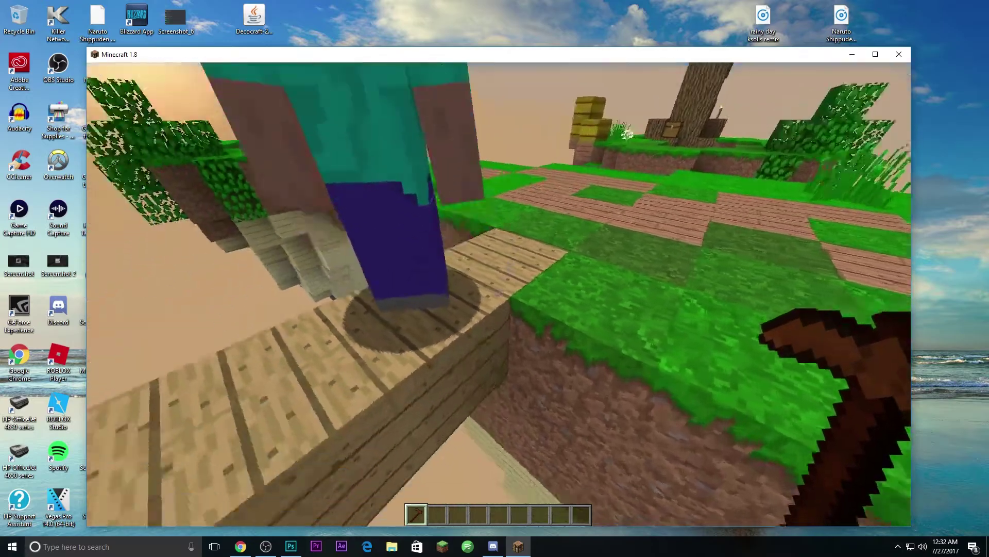
pyautogui.press('w')
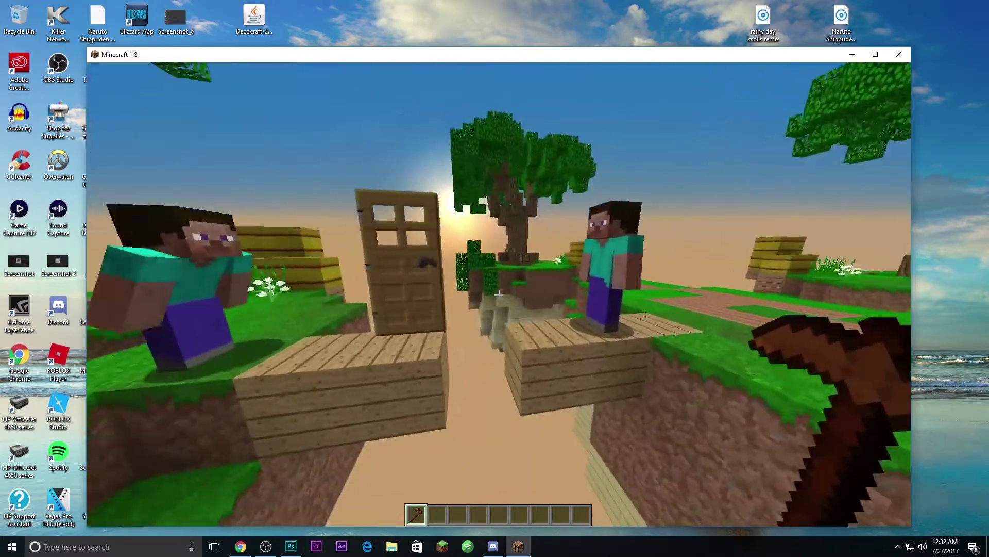
pyautogui.press('w')
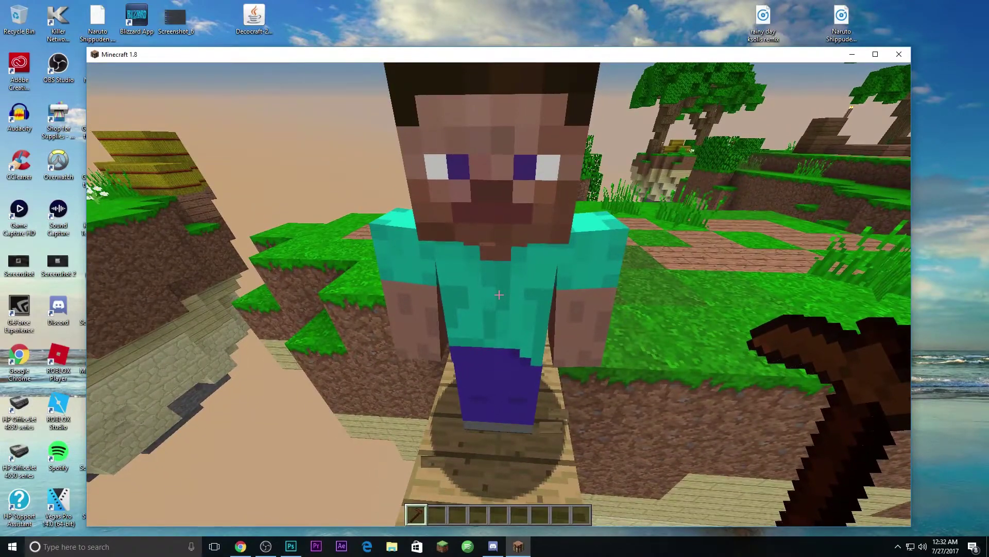
pyautogui.rightClick(499, 294)
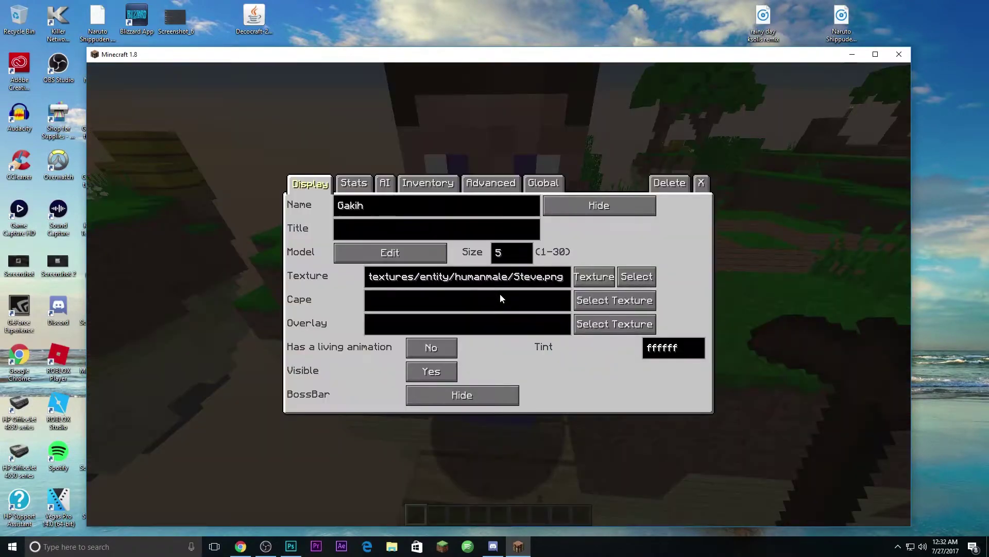
pyautogui.click(541, 187)
pyautogui.click(501, 185)
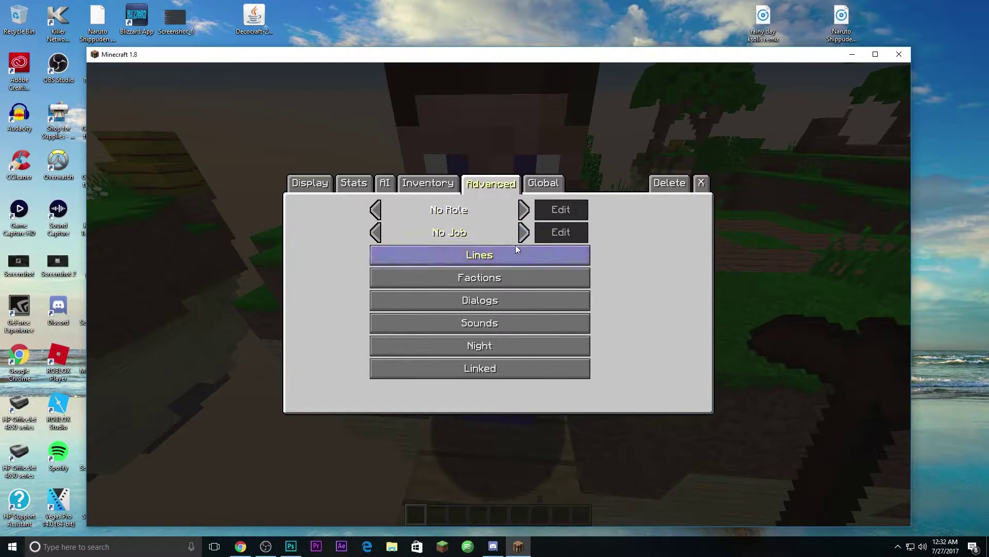
pyautogui.click(375, 235)
pyautogui.click(376, 233)
pyautogui.click(375, 233)
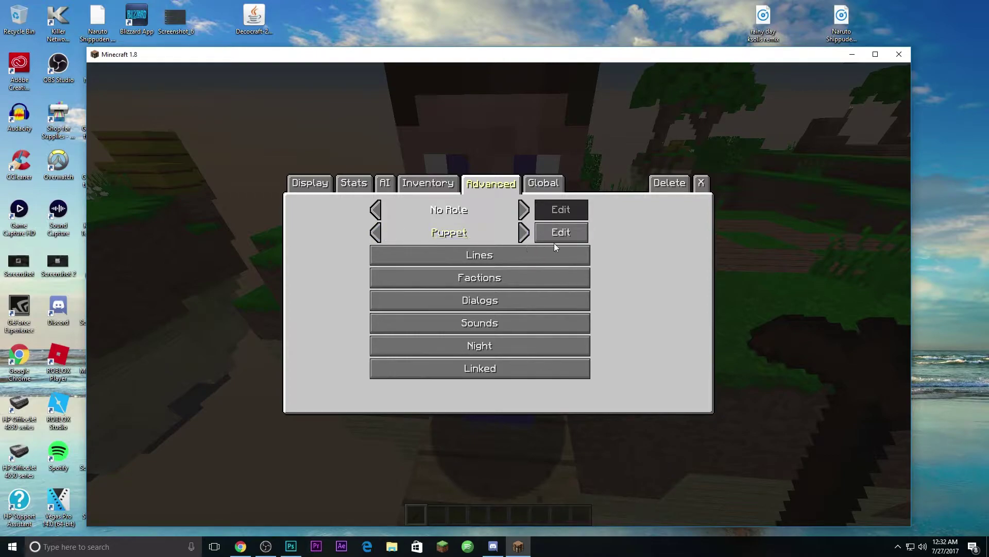
# Step: In the puppet pose settings, set the left arm's X rotation to 65% and the right arm's X rotation to 289%
pyautogui.click(568, 237)
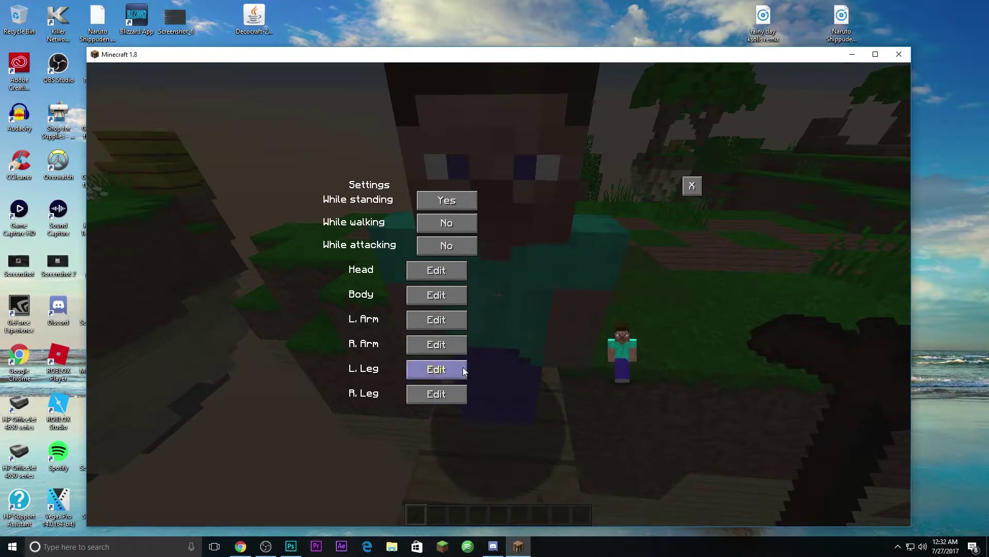
pyautogui.click(441, 320)
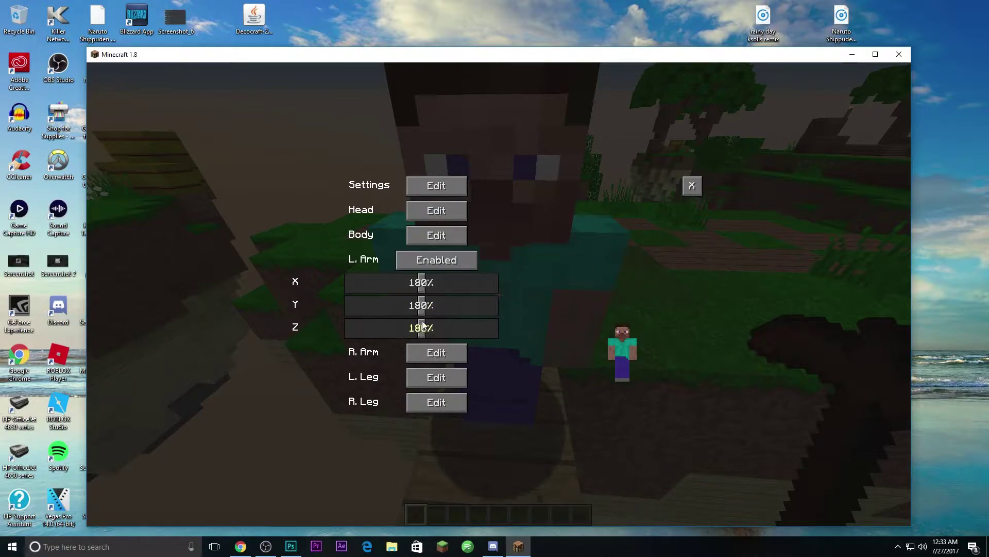
pyautogui.click(424, 308)
pyautogui.moveTo(424, 308); pyautogui.dragTo(377, 291)
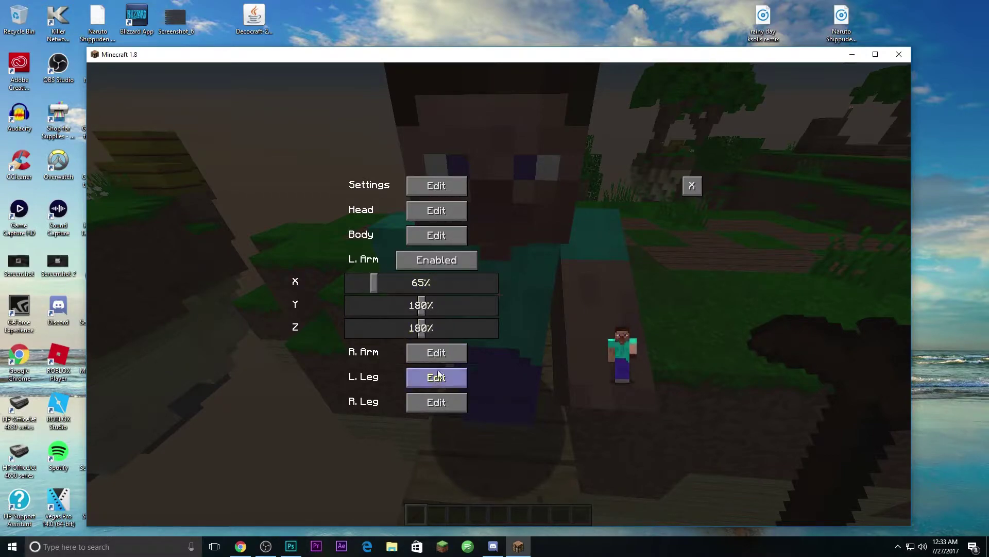
pyautogui.click(434, 353)
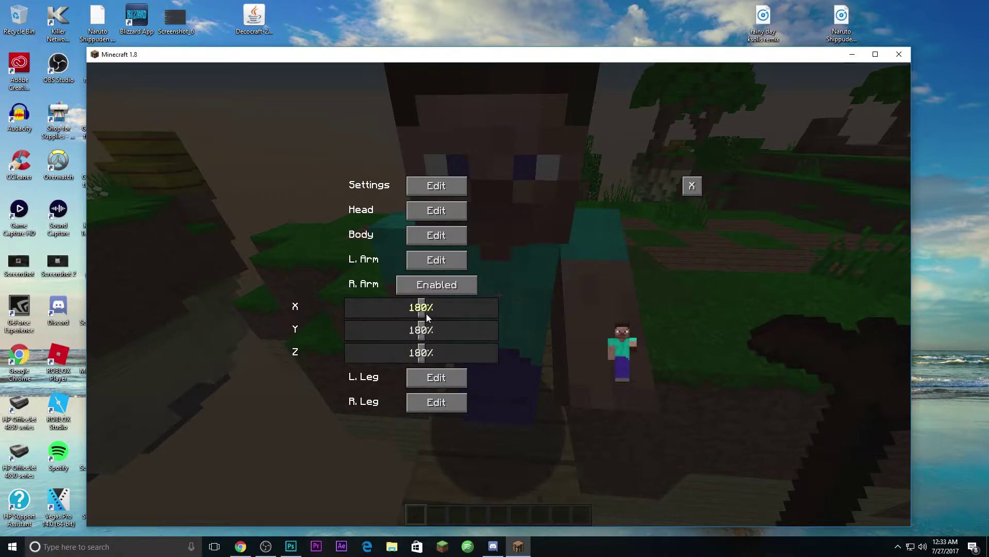
pyautogui.moveTo(422, 306); pyautogui.dragTo(465, 324)
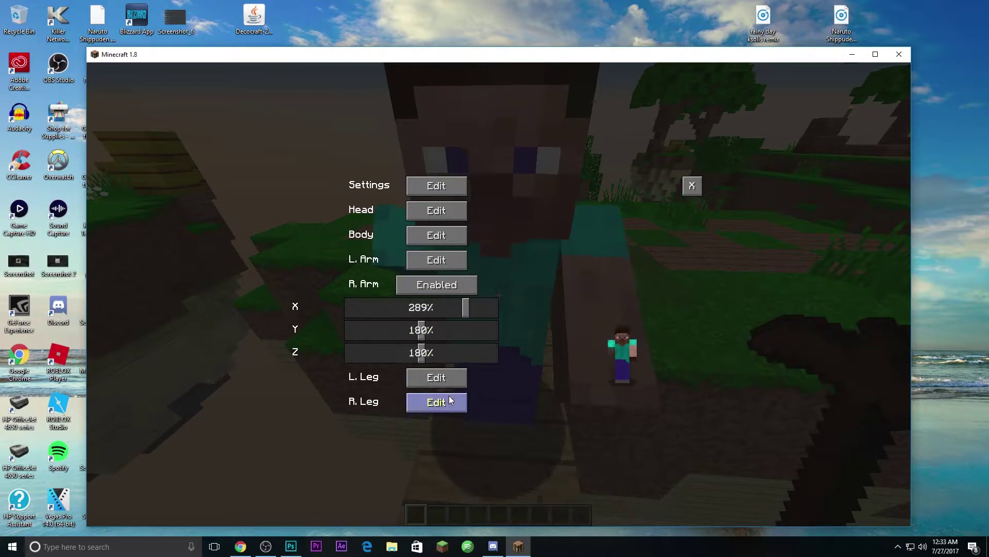
# Step: Lower the puppet's left leg X rotation well below the default for a running pose, and close the NPC's settings
pyautogui.click(450, 380)
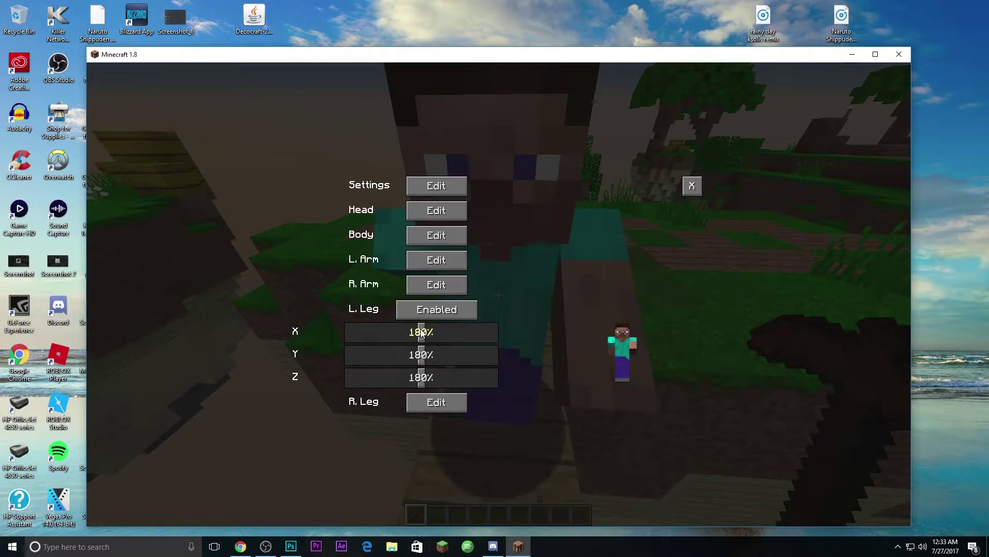
pyautogui.moveTo(430, 333); pyautogui.dragTo(378, 355)
pyautogui.click(447, 406)
pyautogui.click(690, 186)
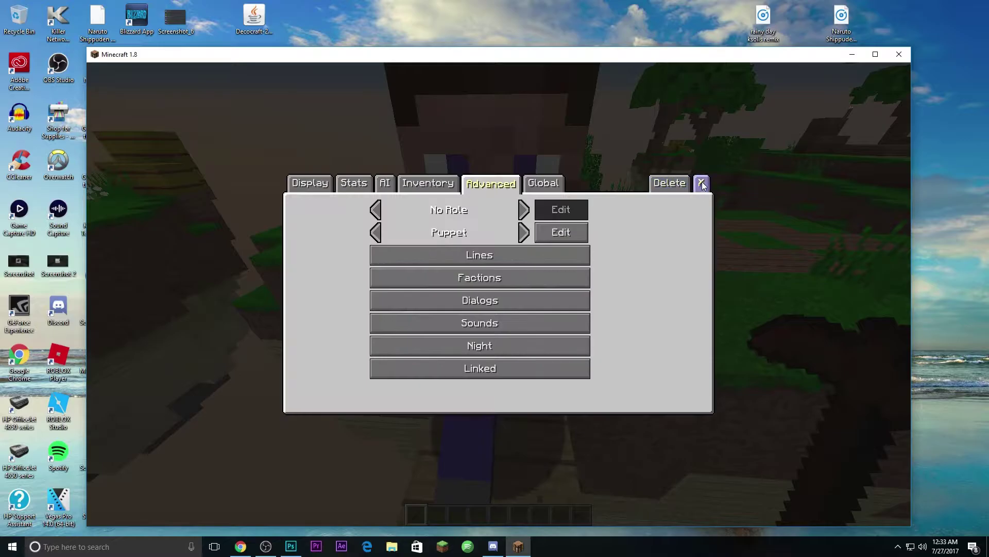
pyautogui.click(702, 184)
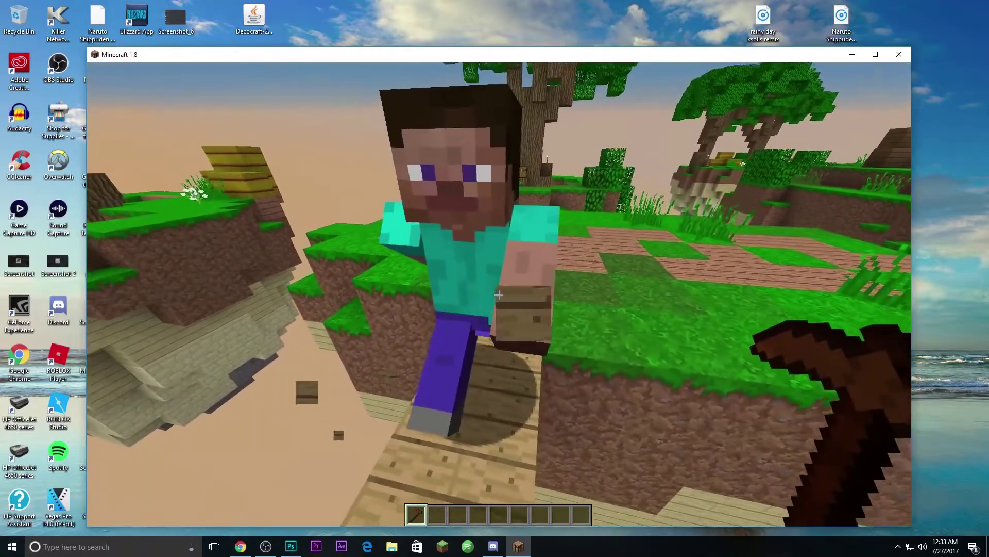
# Step: Change the bridge NPC's movement from Ground to Flying with the Standing moving type, and close its settings
pyautogui.rightClick(499, 294)
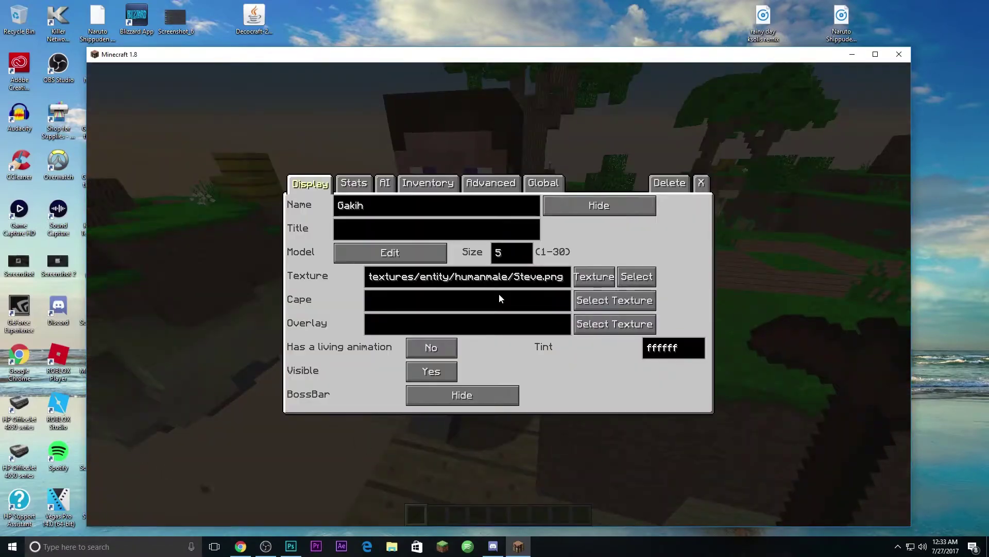
pyautogui.click(385, 184)
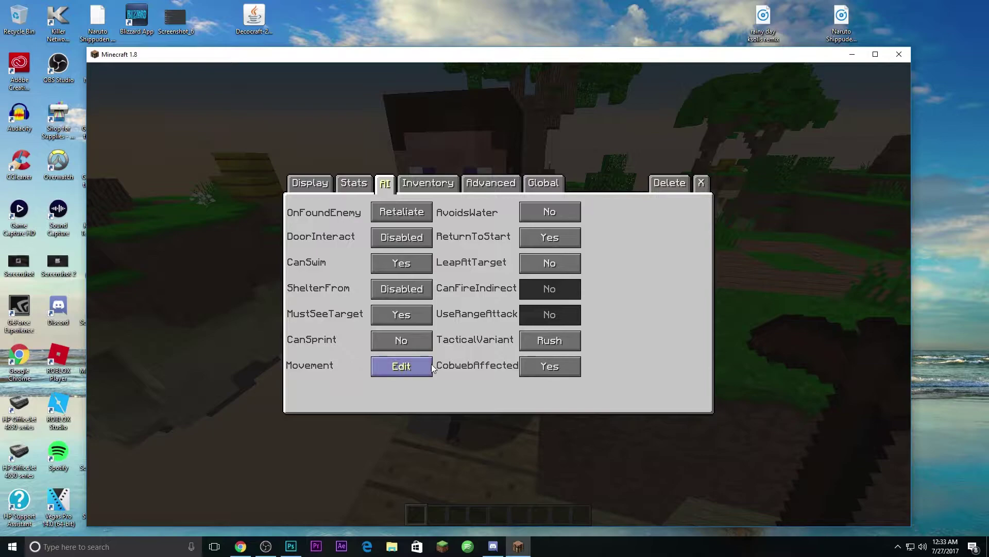
pyautogui.click(398, 364)
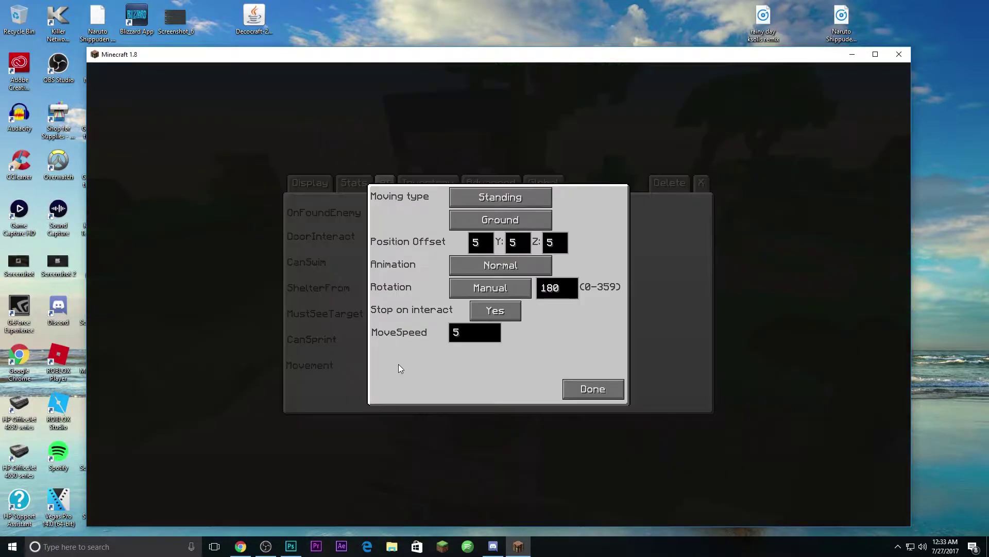
pyautogui.click(519, 201)
pyautogui.click(519, 201)
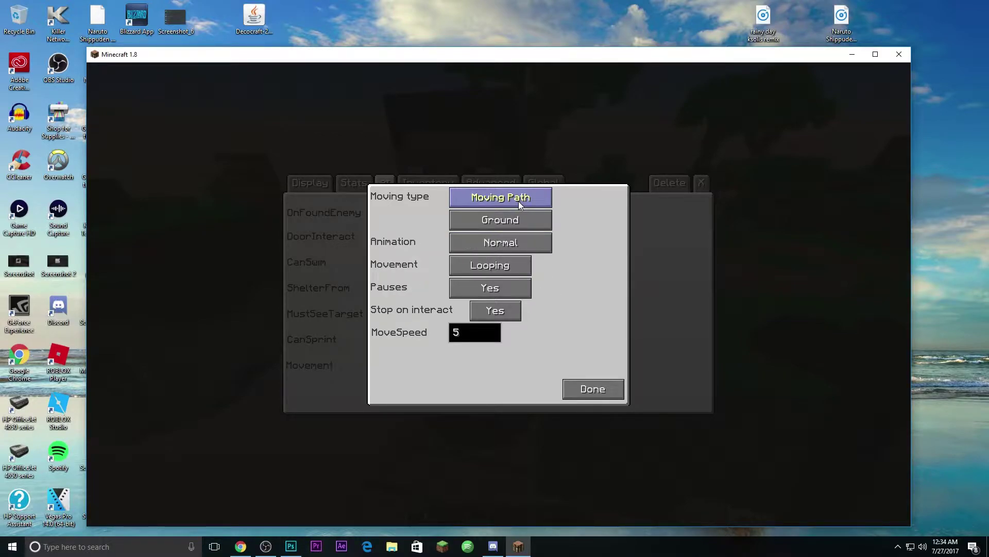
pyautogui.click(518, 201)
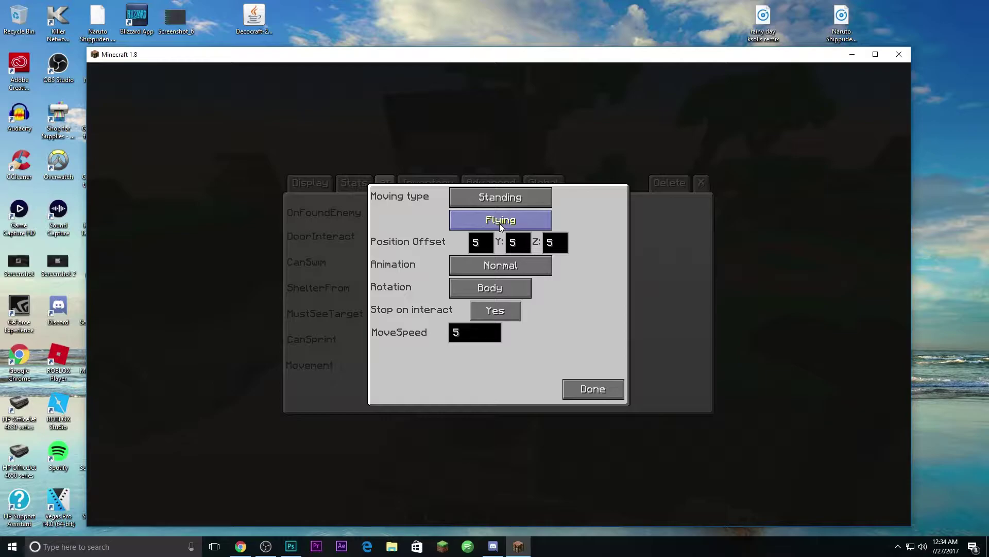
pyautogui.click(592, 390)
pyautogui.click(704, 188)
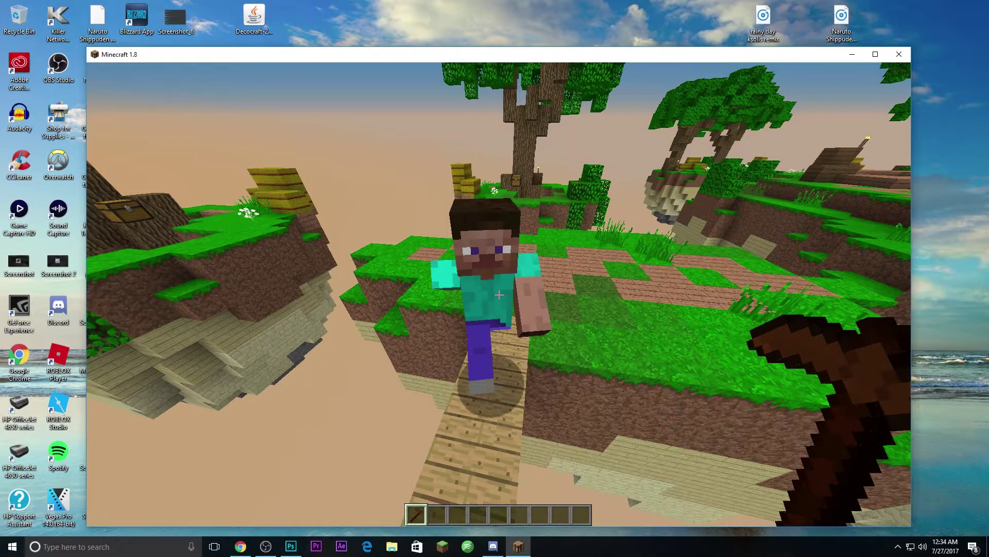
pyautogui.rightClick(499, 295)
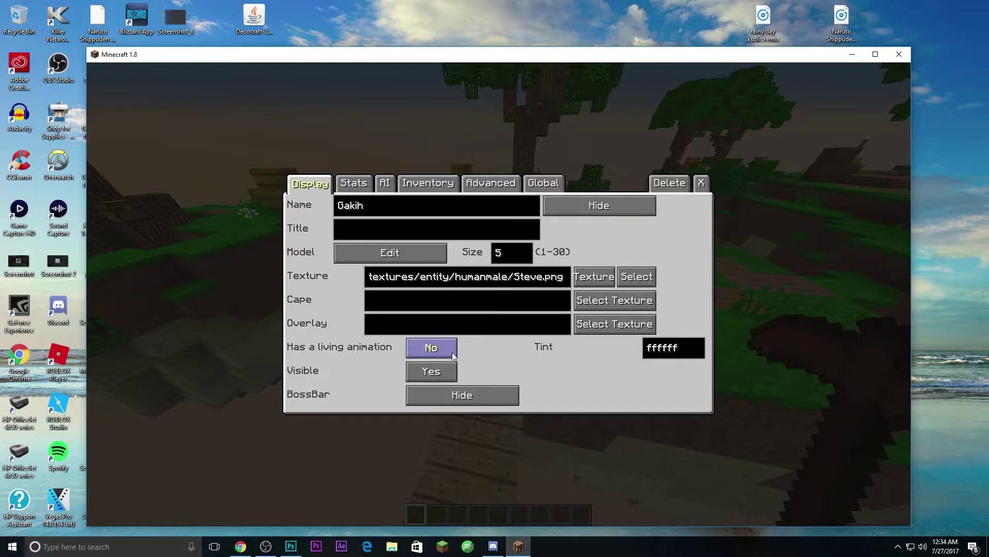
pyautogui.click(701, 182)
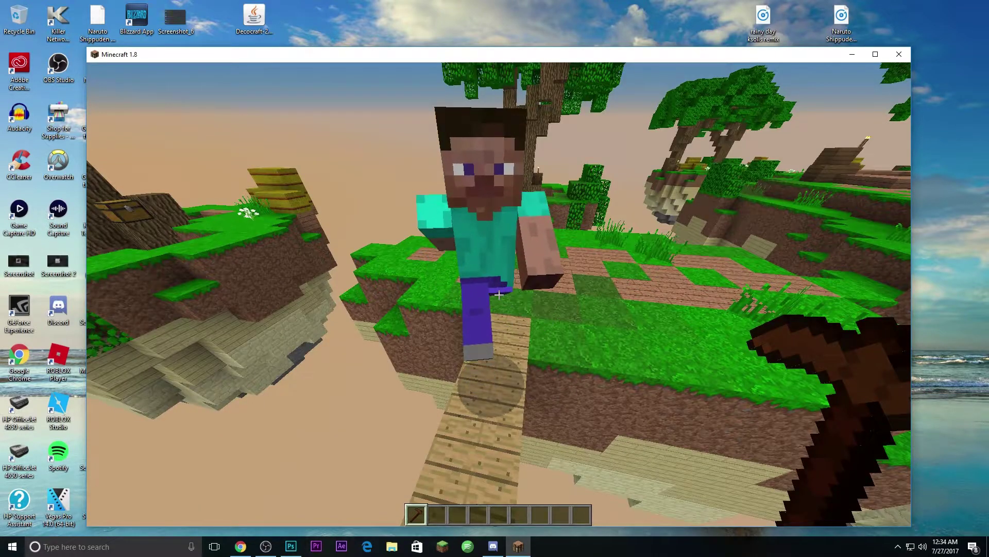
# Step: Switch to Chrome and open the Nova Skin editor at minecraft.novaskin.me in a new tab
pyautogui.press('e')
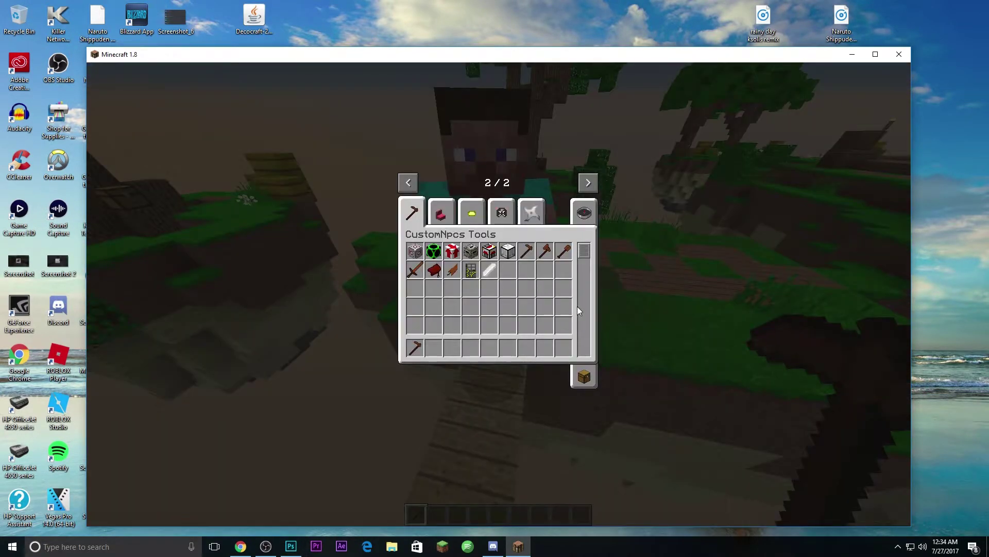
pyautogui.press('e')
pyautogui.press('e')
pyautogui.moveTo(245, 551)
pyautogui.click(261, 470)
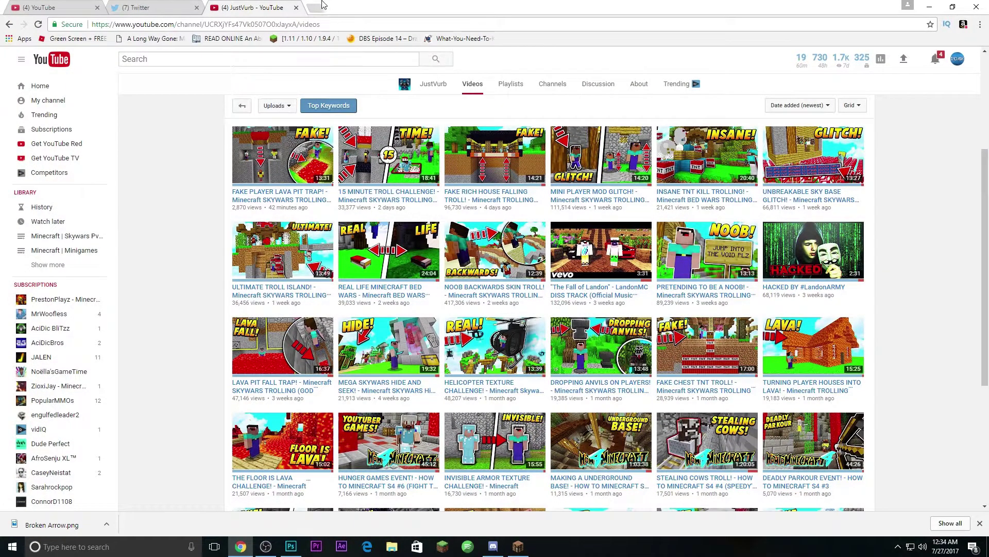
pyautogui.click(317, 7)
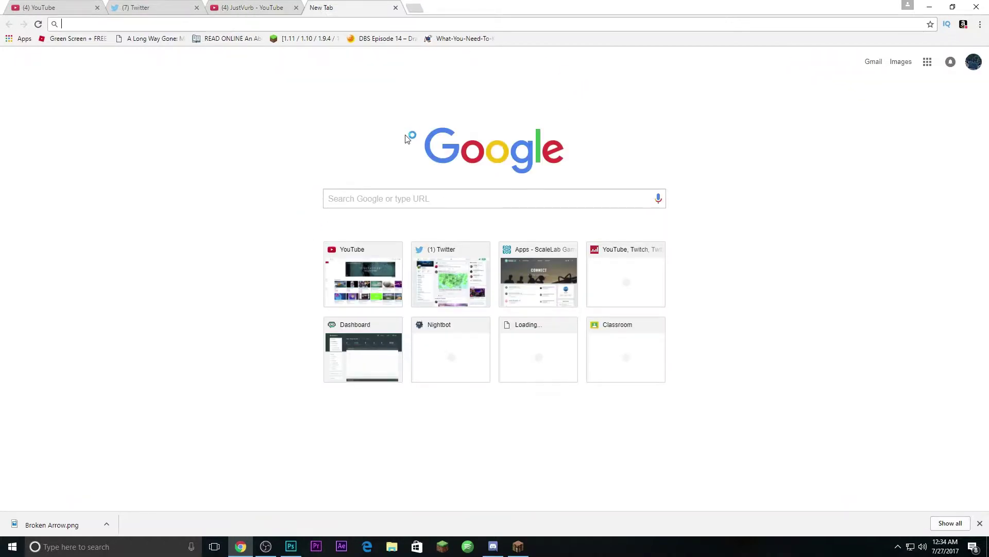
pyautogui.write('mine')
pyautogui.press('Return')
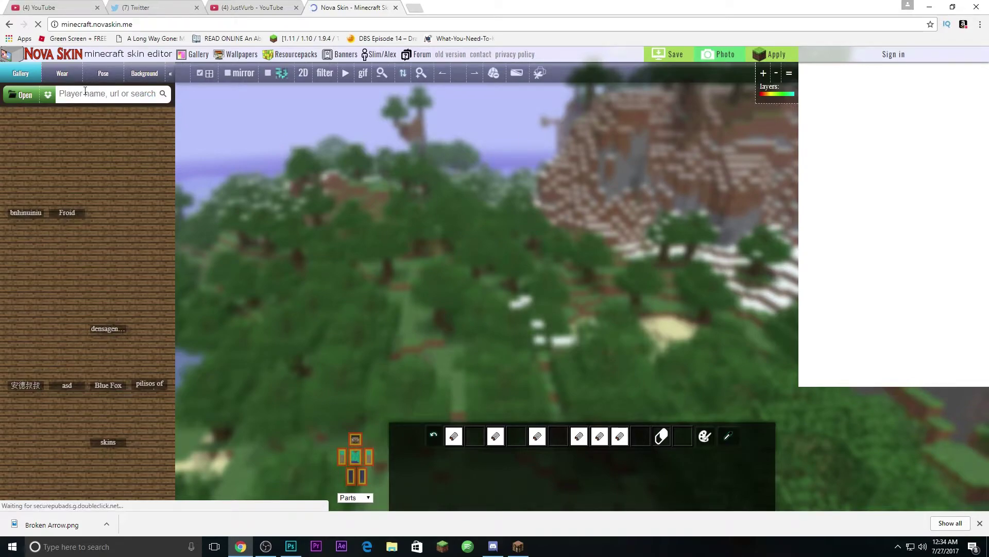
# Step: Search the Nova Skin gallery for "noob"
pyautogui.click(142, 94)
pyautogui.write('noob')
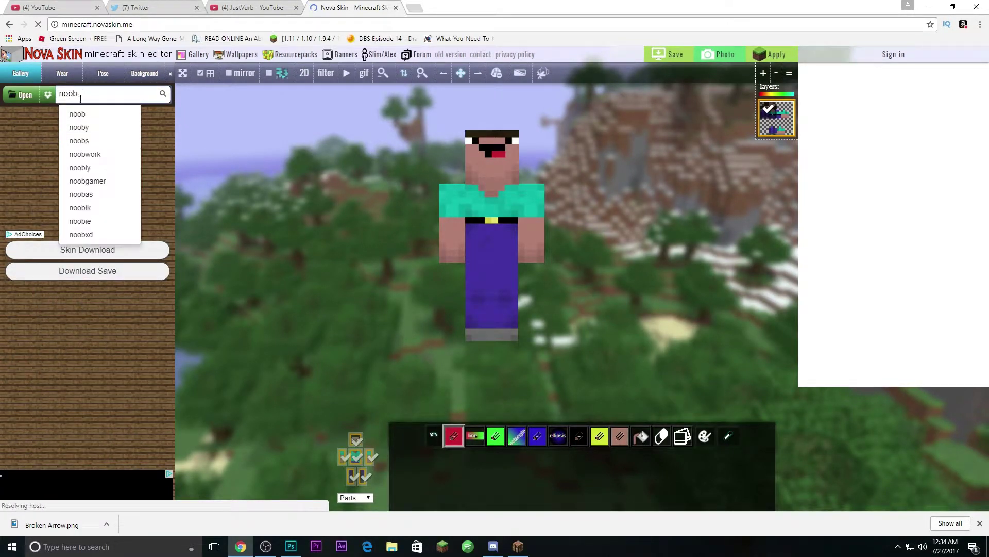
pyautogui.click(76, 112)
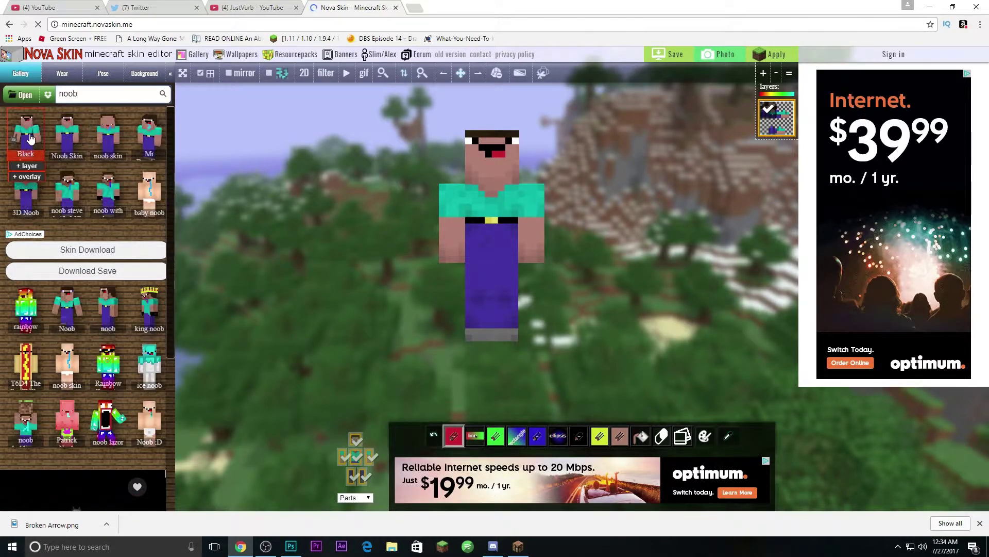
# Step: Load a noob skin from the gallery results and copy its image URL
pyautogui.click(67, 134)
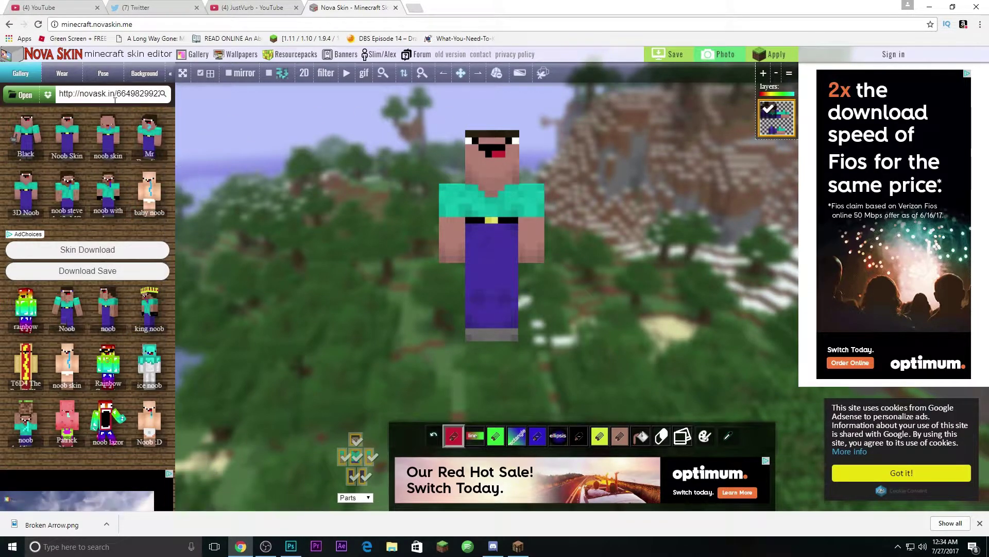
pyautogui.moveTo(60, 93); pyautogui.dragTo(141, 96)
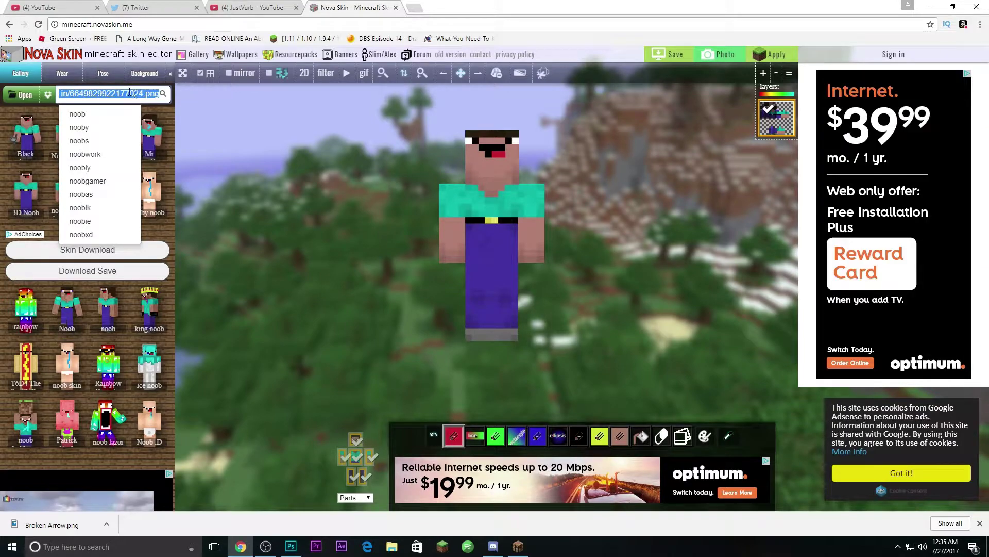
pyautogui.rightClick(129, 90)
pyautogui.click(161, 108)
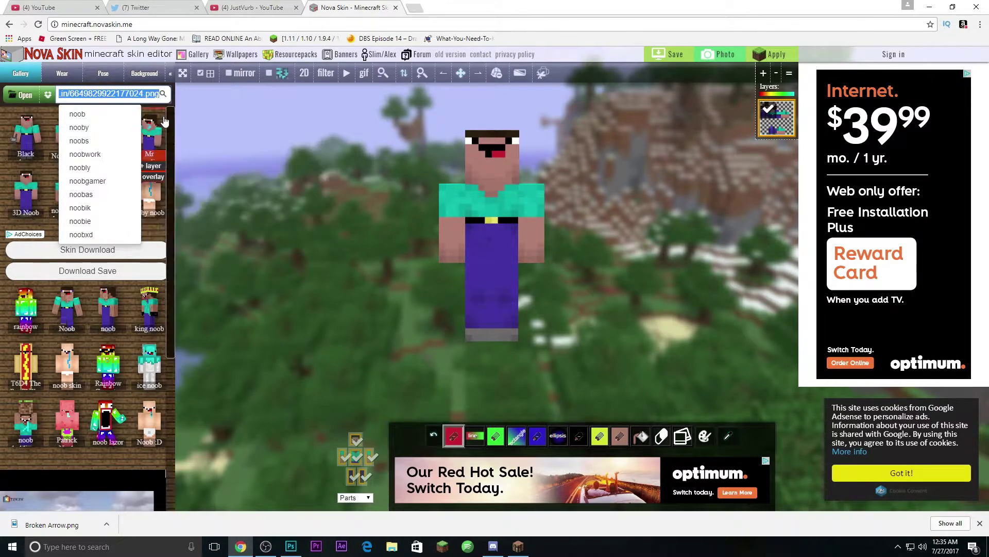
pyautogui.click(518, 546)
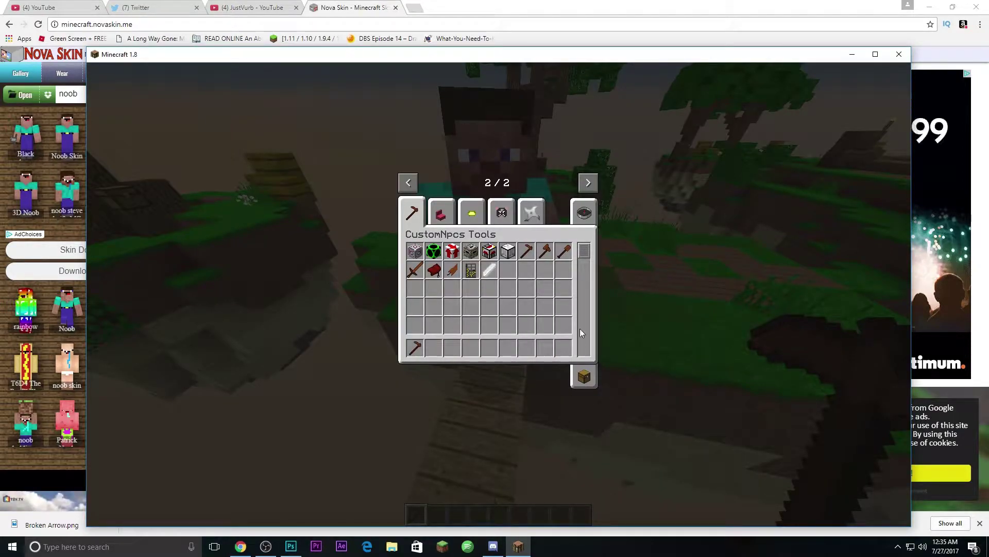
pyautogui.press('e')
pyautogui.rightClick(499, 298)
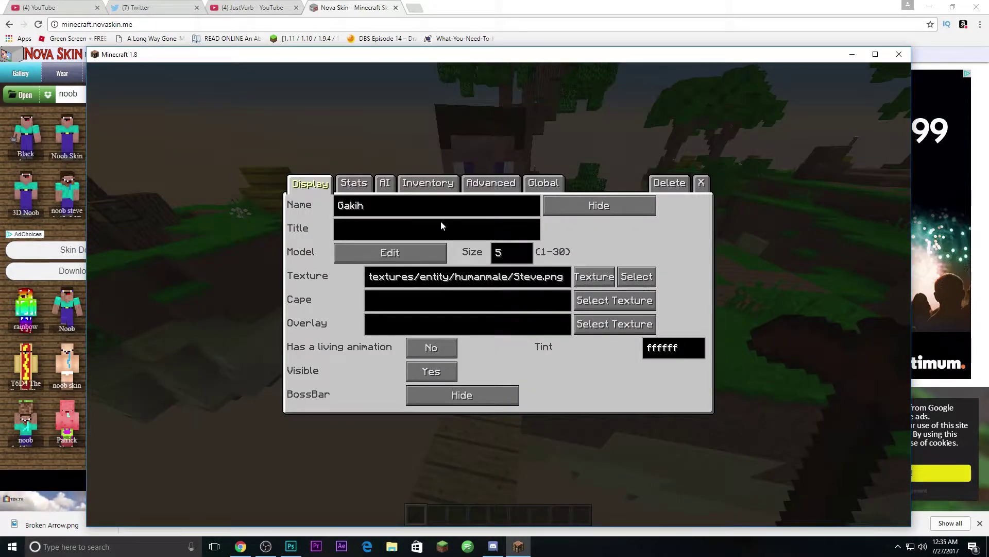
pyautogui.click(593, 282)
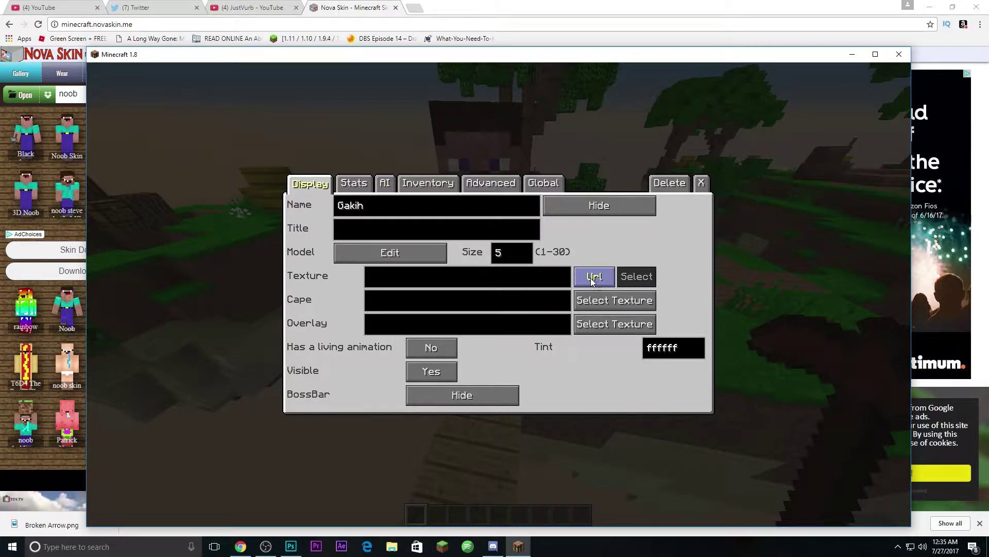
pyautogui.click(512, 279)
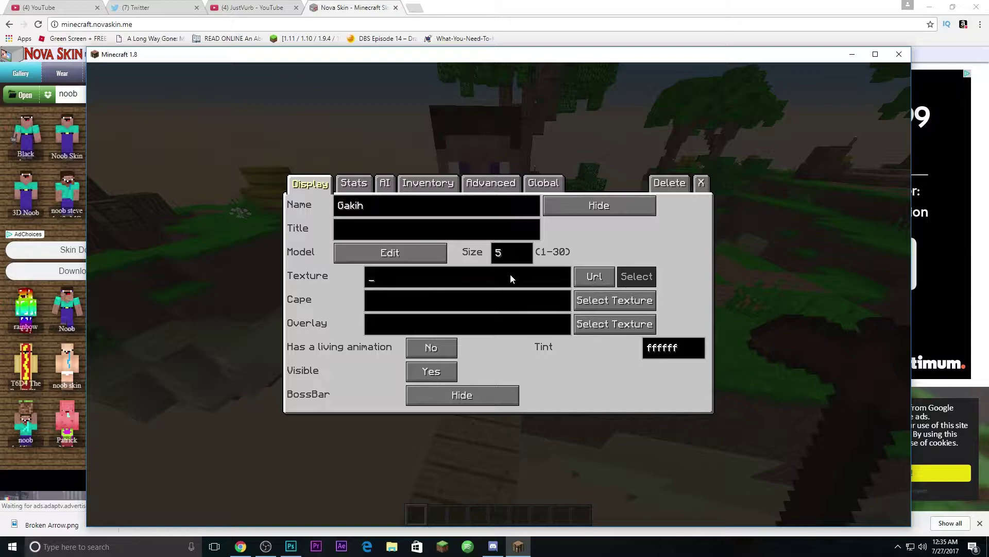
pyautogui.hotkey('ctrl', 'v')
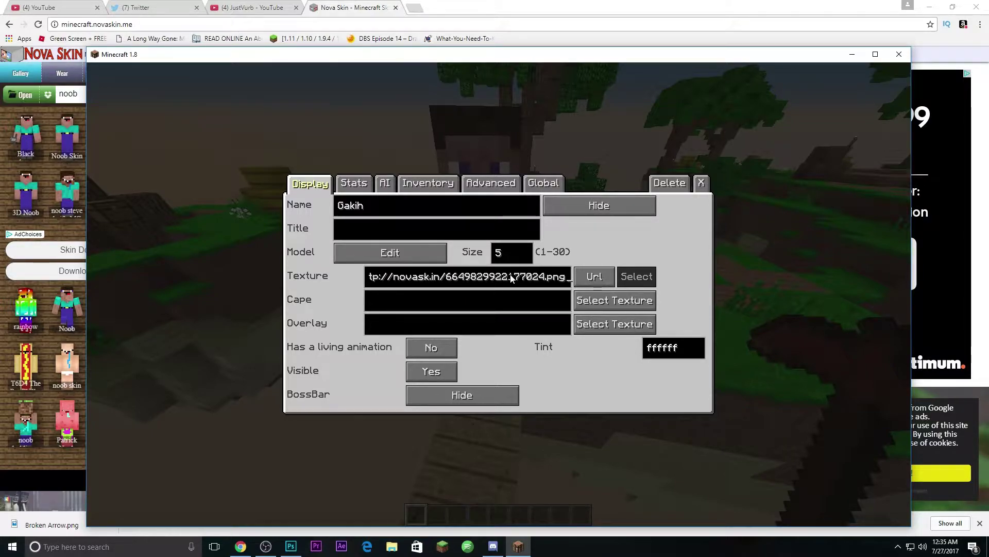
pyautogui.click(701, 183)
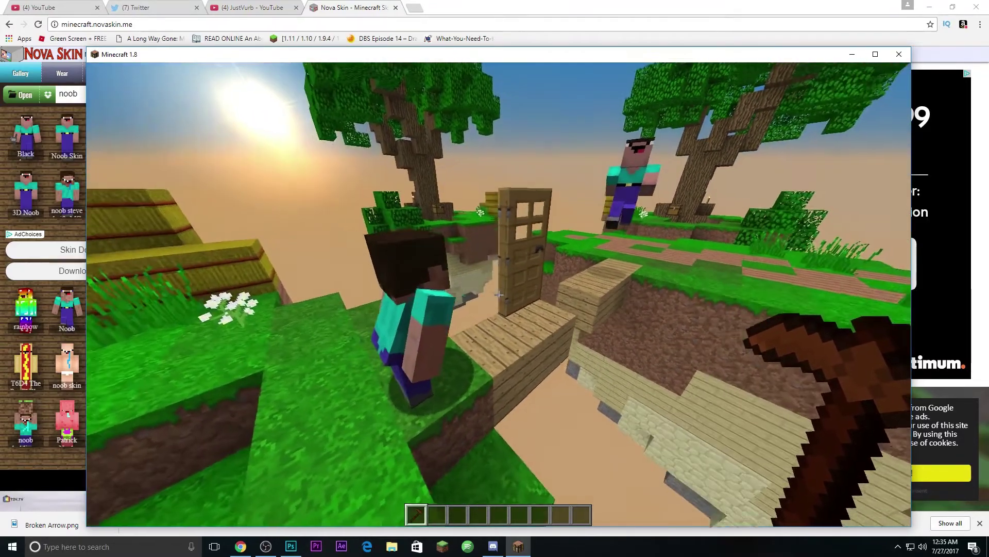
# Step: Set the noob-skinned NPC's movement rotation to Manual at 180 and close its settings
pyautogui.press('2')
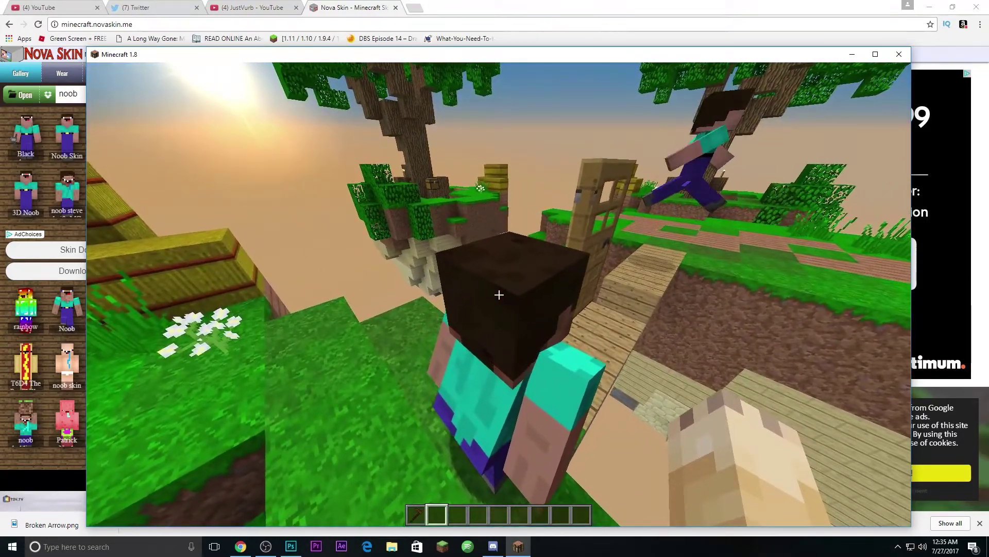
pyautogui.press('1')
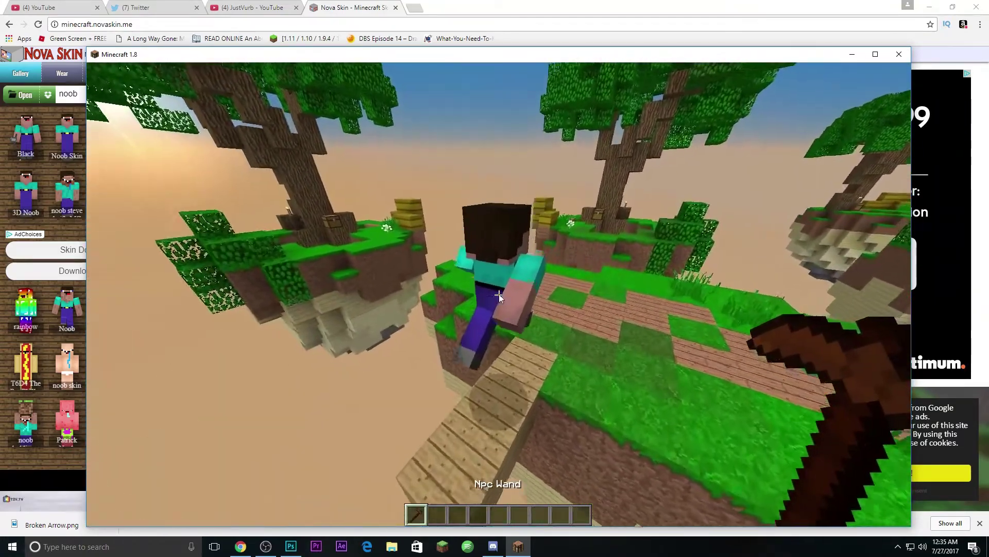
pyautogui.rightClick(499, 294)
pyautogui.click(385, 183)
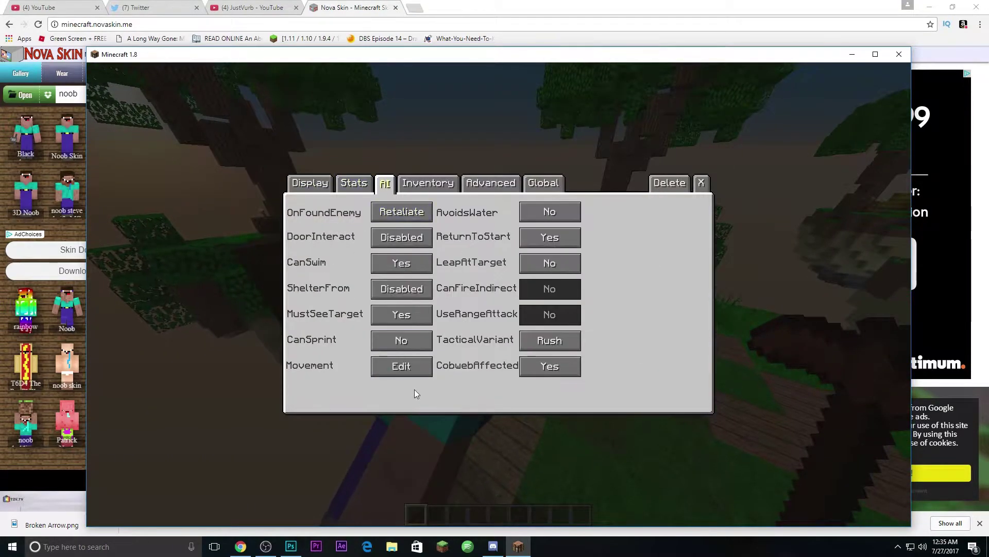
pyautogui.click(400, 366)
pyautogui.click(485, 291)
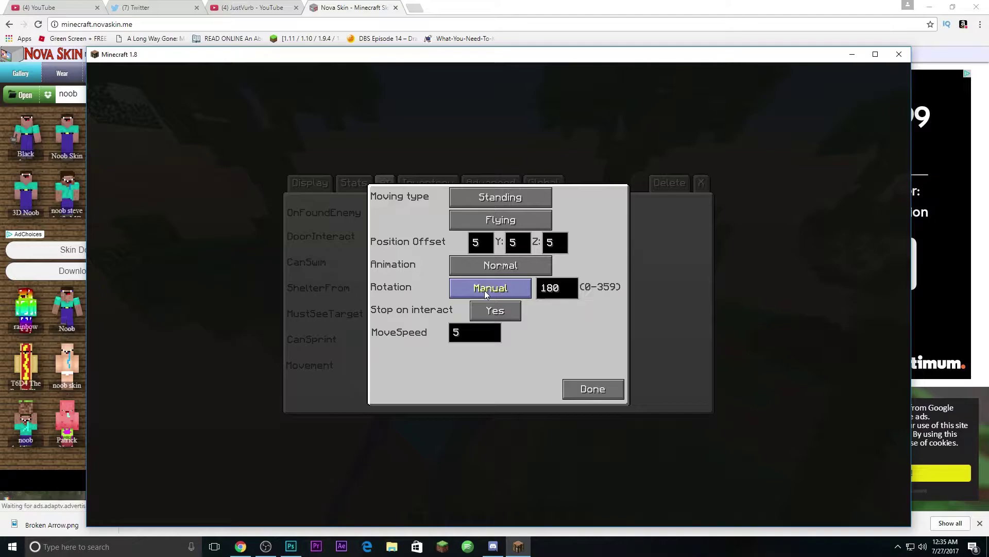
pyautogui.click(608, 394)
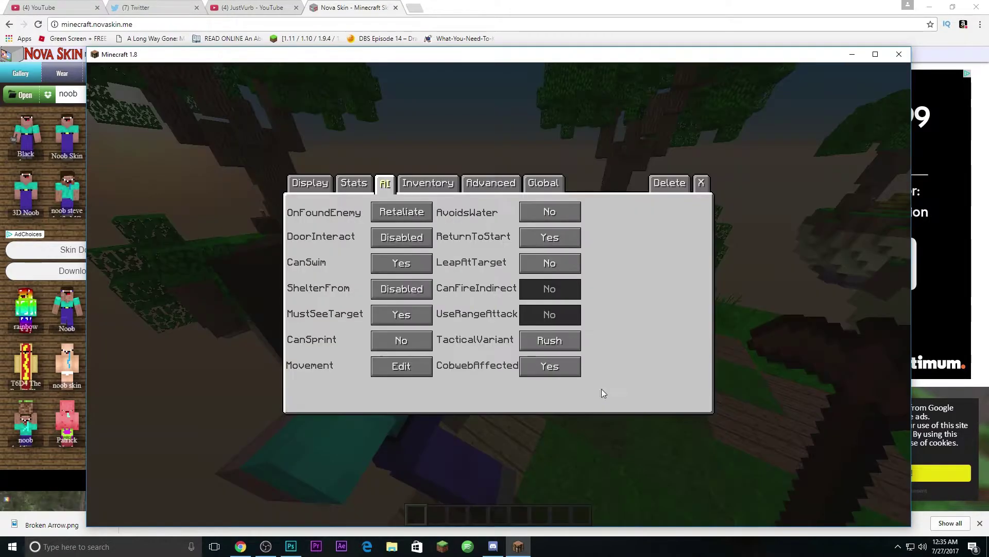
pyautogui.click(701, 184)
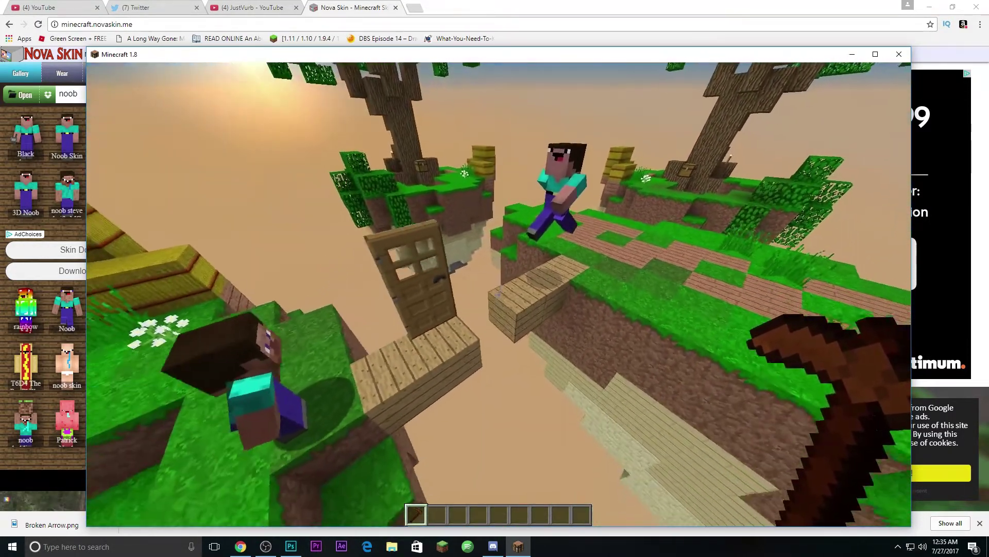
# Step: Set the Steve NPC's rotation to Manual at 45 with the Sneaking animation, and close its settings
pyautogui.press('w')
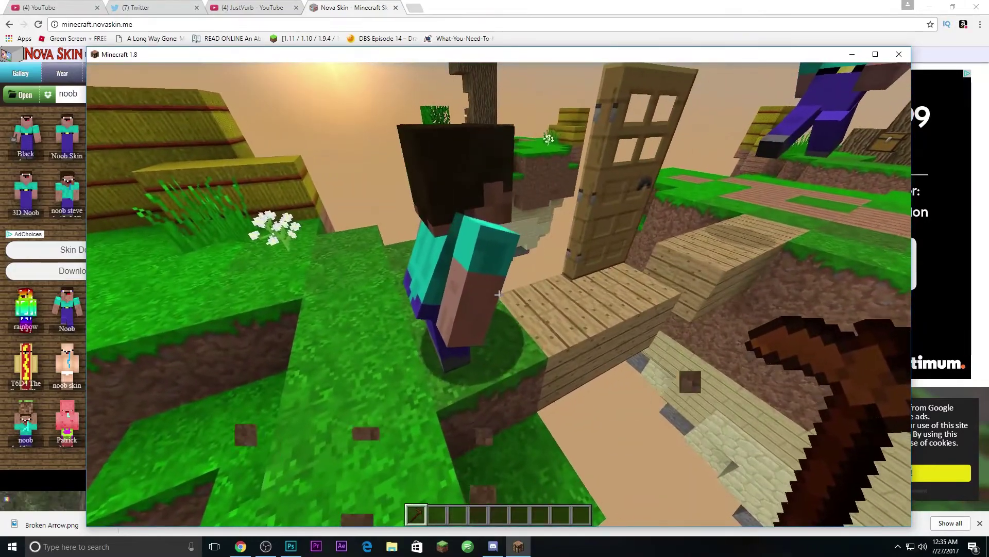
pyautogui.press('w')
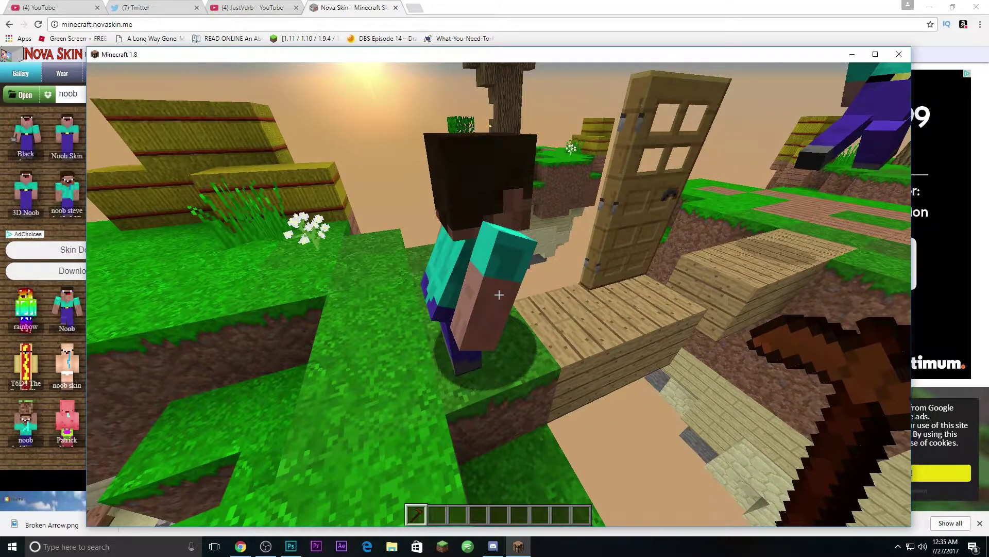
pyautogui.rightClick(499, 295)
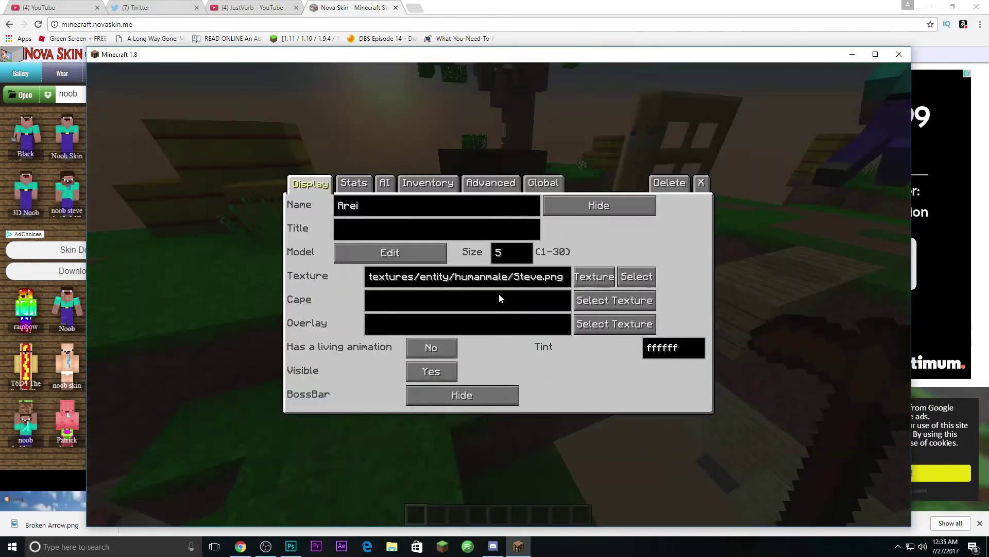
pyautogui.click(387, 183)
pyautogui.click(404, 365)
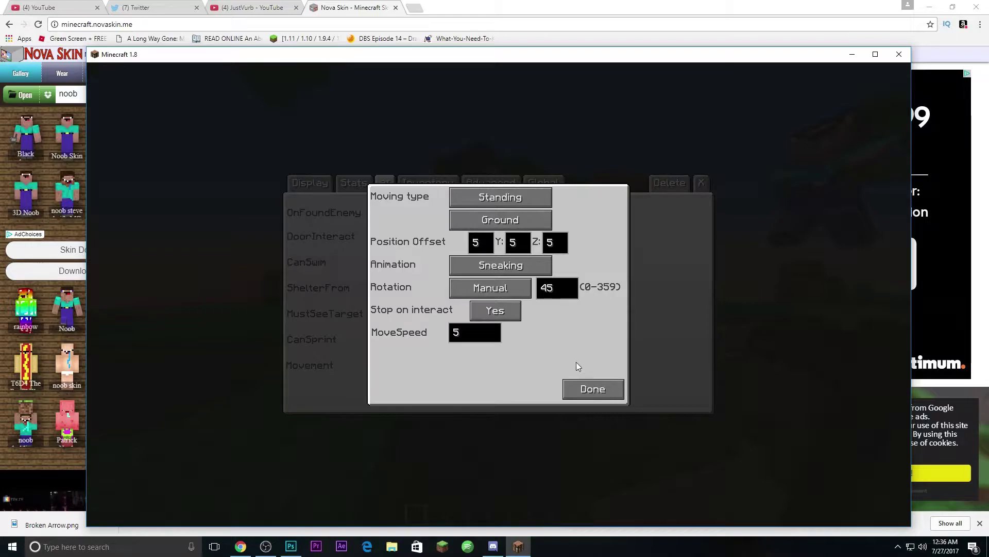
pyautogui.click(596, 392)
pyautogui.click(701, 183)
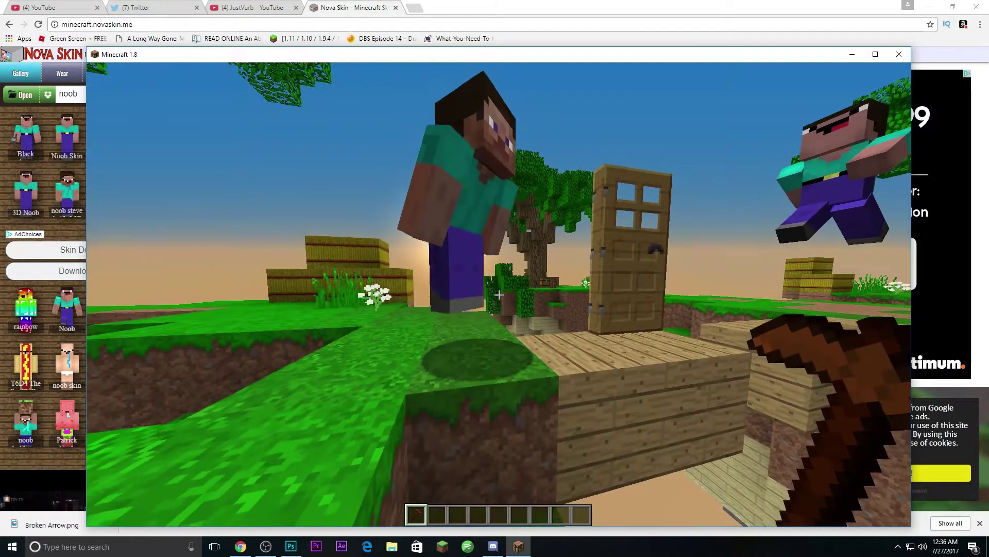
# Step: Frame both NPCs and the door trap with the HUD hidden, save a game screenshot, and restore the HUD
pyautogui.scroll(-1, 498, 294)
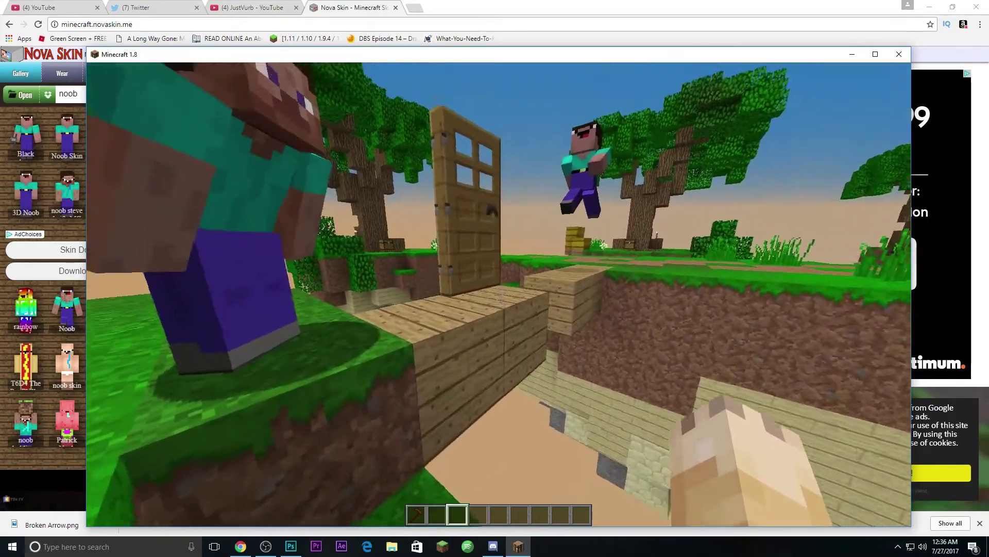
pyautogui.press('s')
pyautogui.press('space')
pyautogui.press('s')
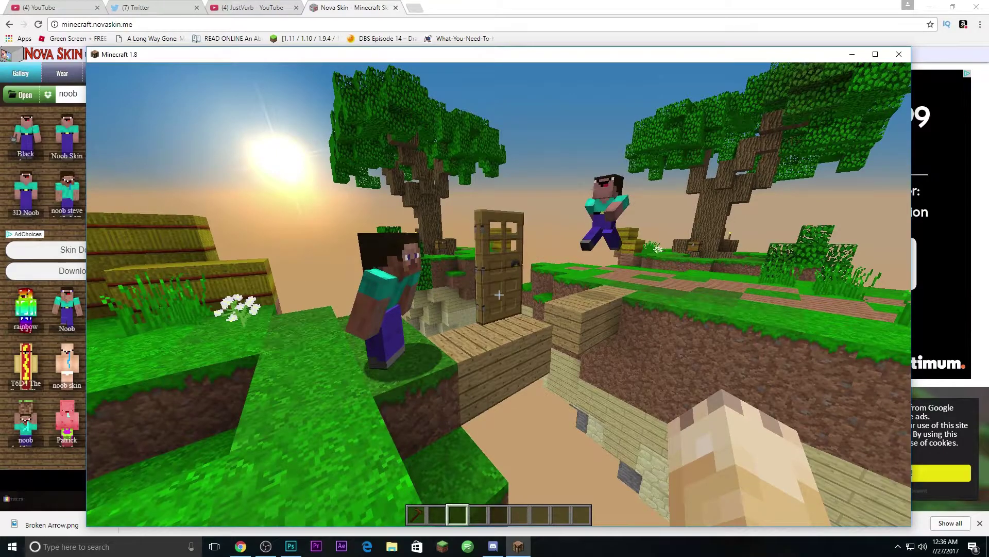
pyautogui.press('F1')
pyautogui.press('w')
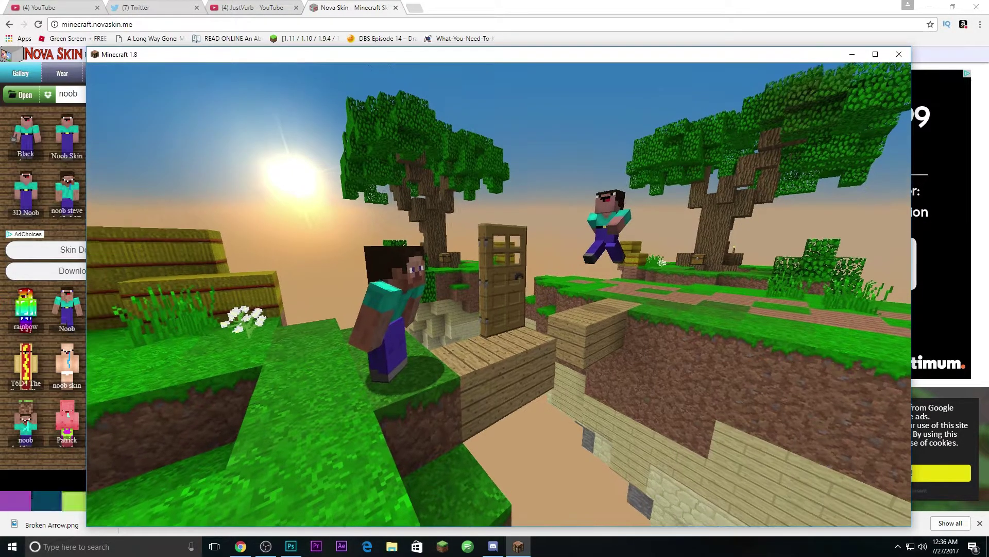
pyautogui.press('w')
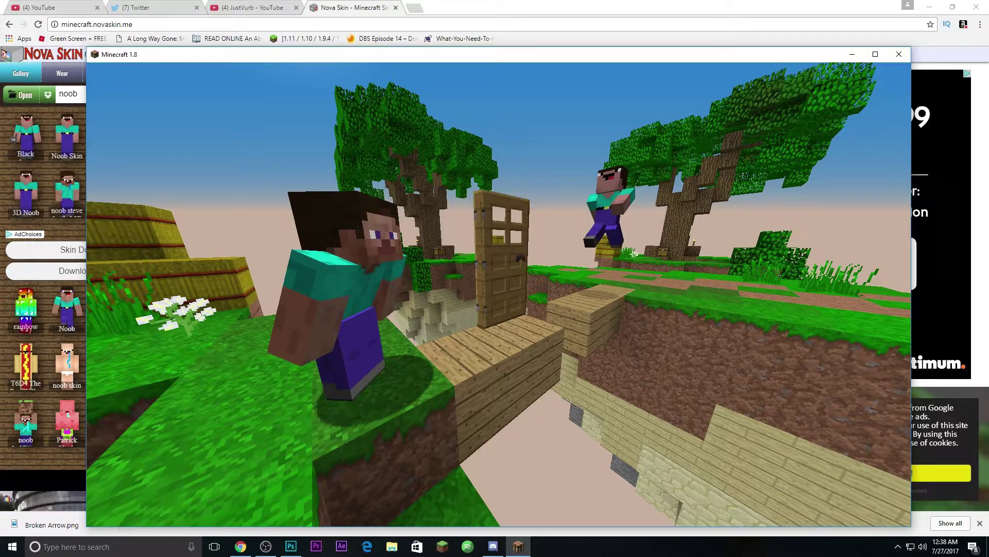
pyautogui.press('F2')
pyautogui.press('F1')
pyautogui.press('F5')
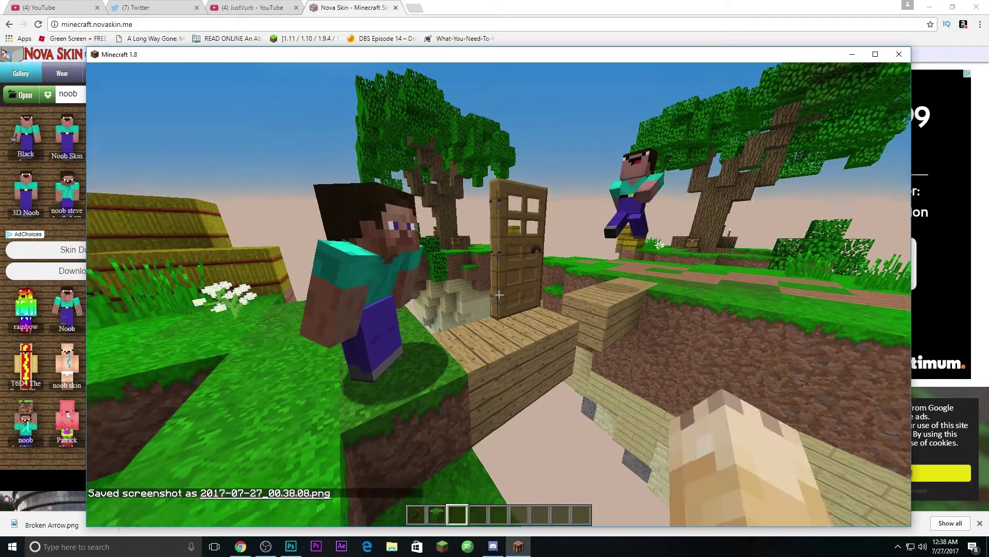
pyautogui.press('w')
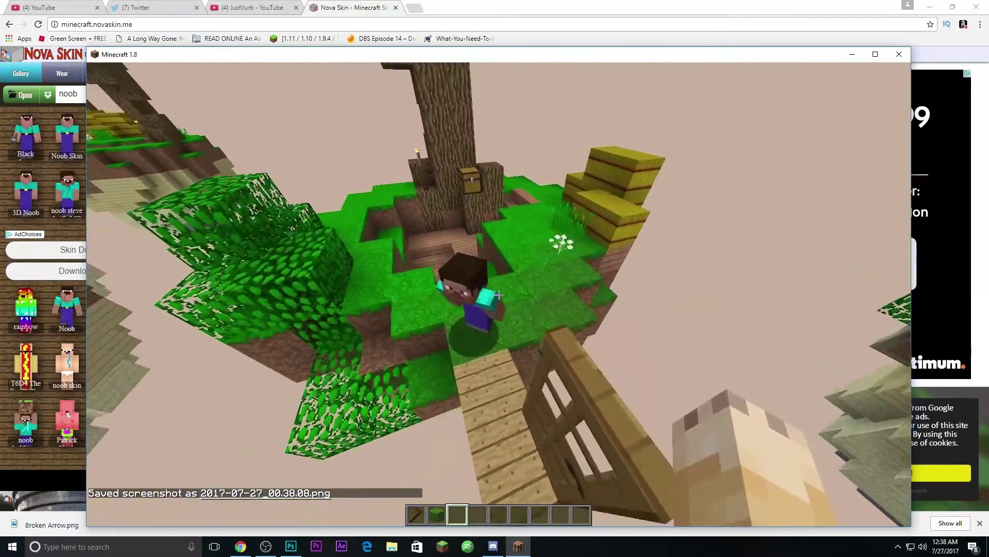
pyautogui.press('d')
pyautogui.press('space')
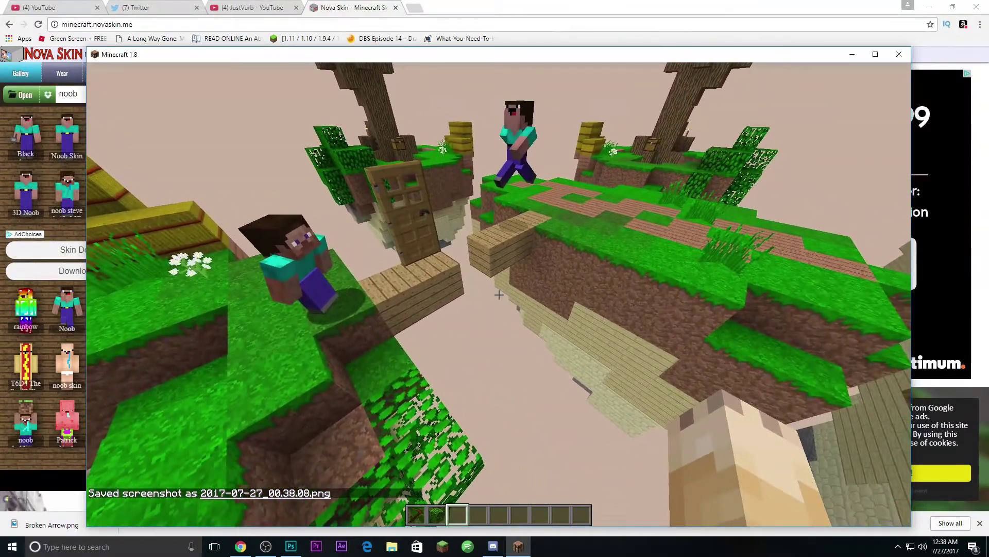
pyautogui.press('w')
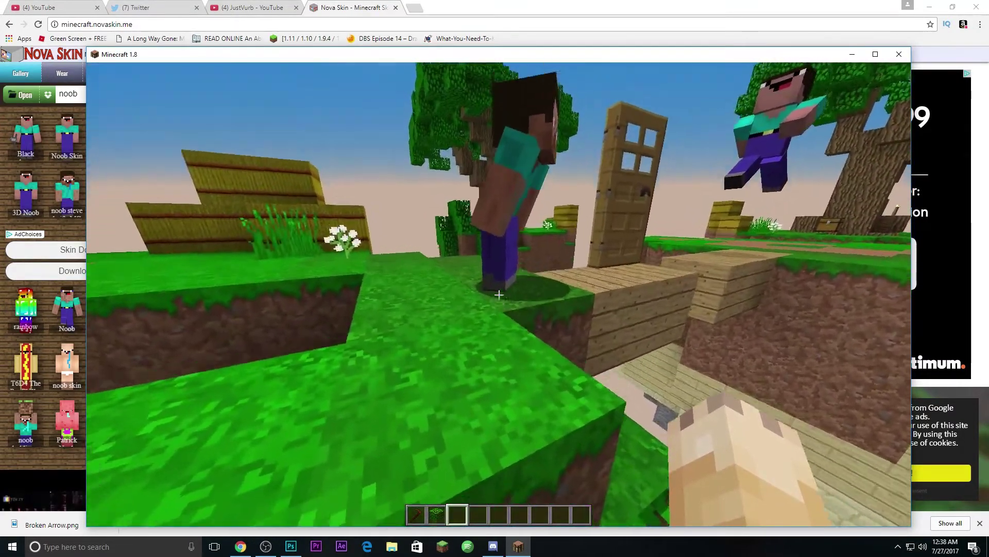
# Step: Switch to Photoshop and create a 1920 x 1080 pixel document named "Tutorial 4.1" at 72 pixels/inch with transparent background contents
pyautogui.press('e')
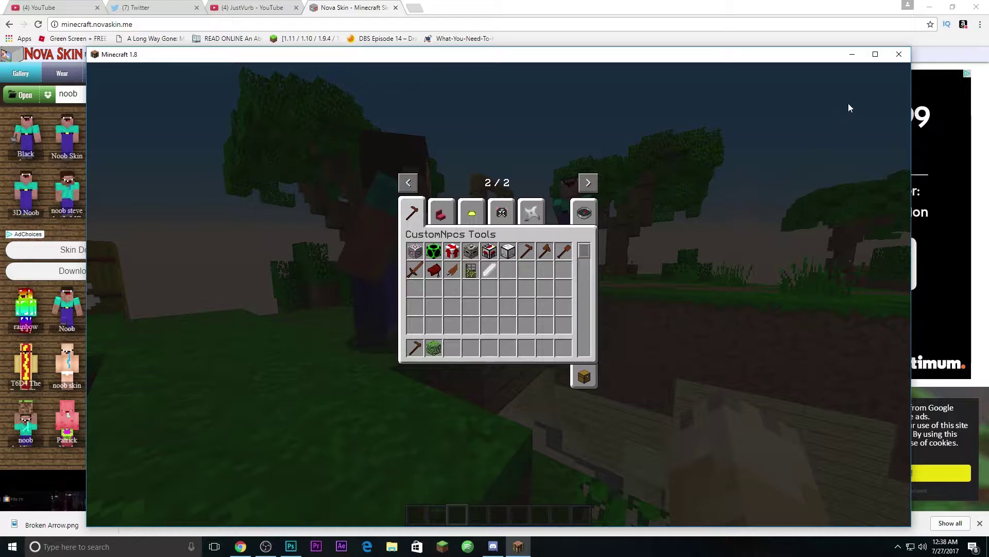
pyautogui.press('super+d')
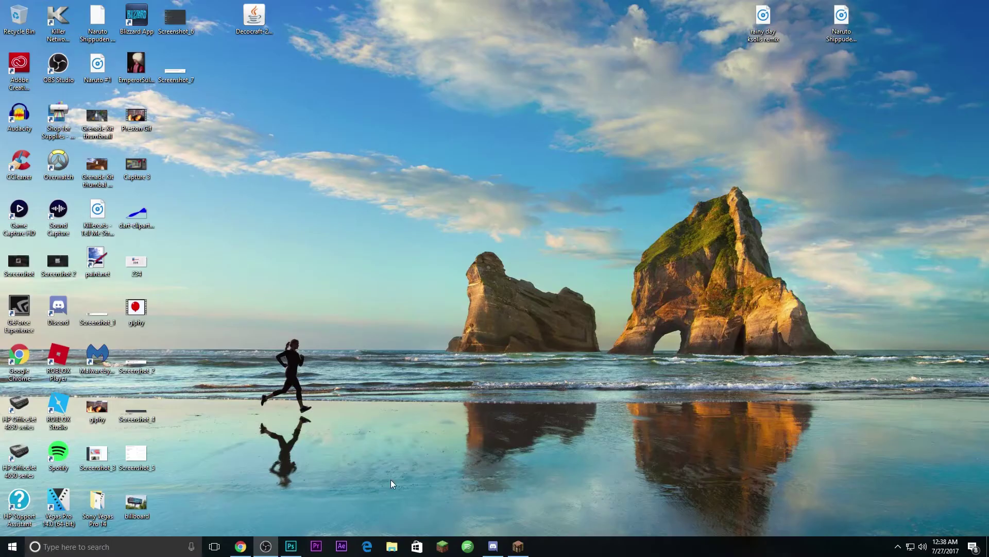
pyautogui.click(291, 547)
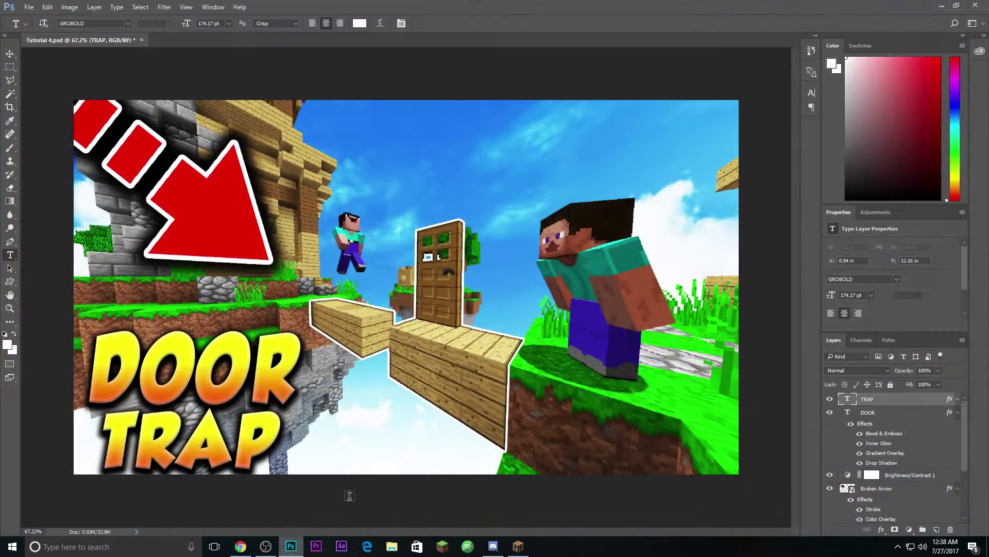
pyautogui.click(29, 7)
pyautogui.click(36, 19)
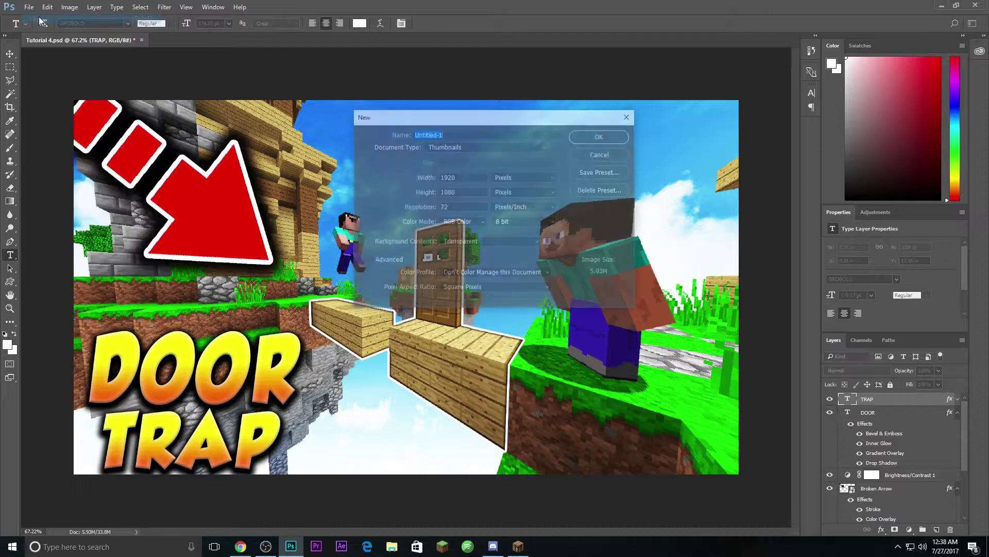
pyautogui.write('Tutorial 4.1')
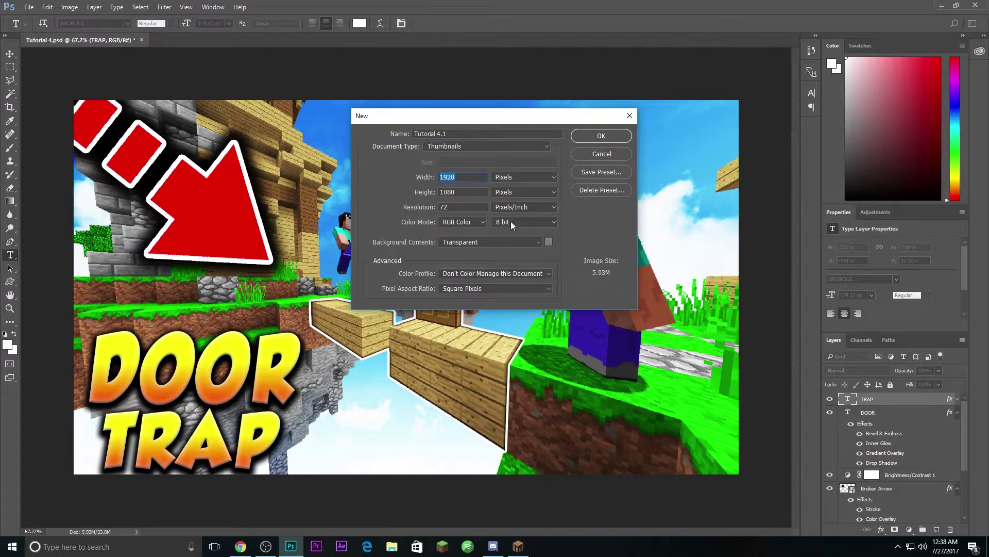
pyautogui.press('Tab')
pyautogui.click(610, 136)
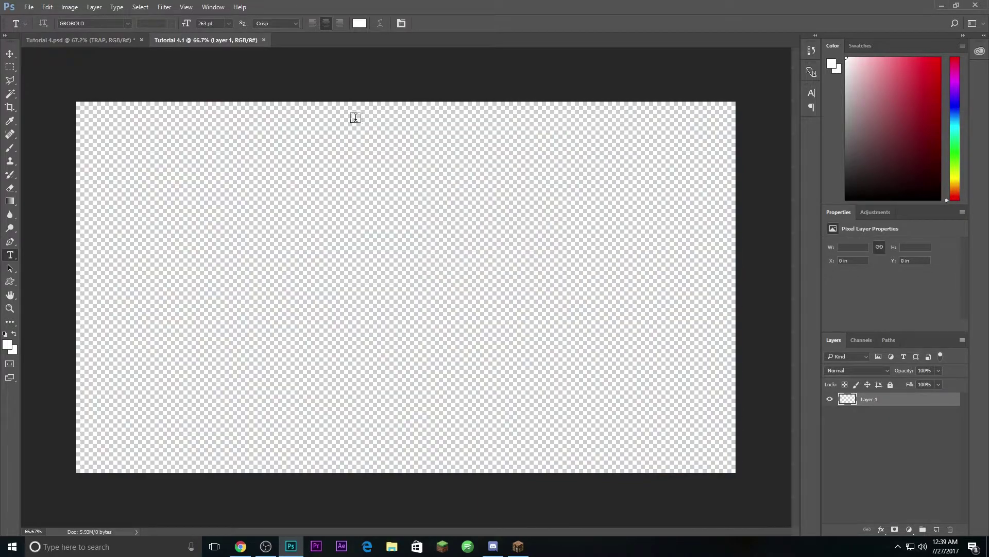
# Step: Place the sky image 2017-05-24_19.35.46 as an embedded layer and scale it to about 120% to fill the canvas
pyautogui.click(29, 7)
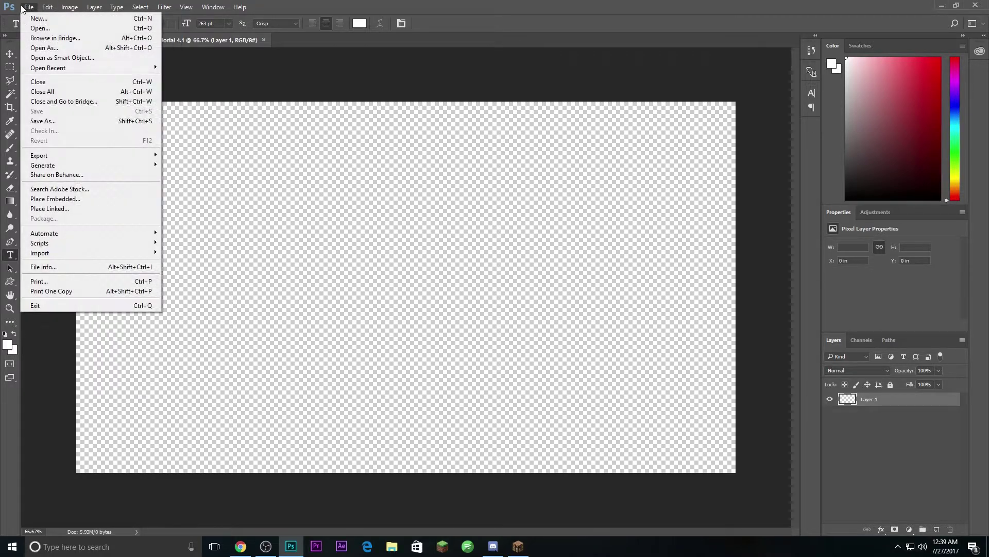
pyautogui.click(70, 198)
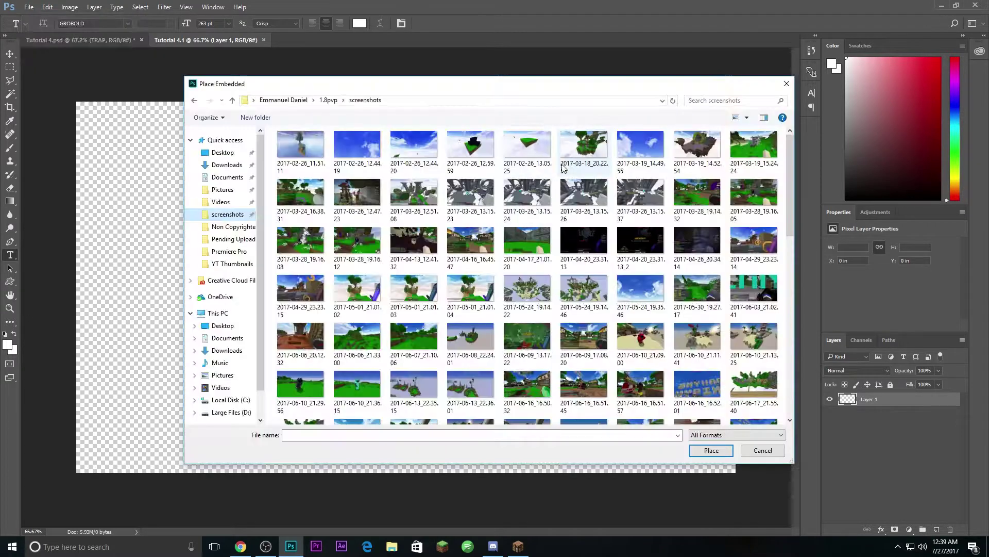
pyautogui.doubleClick(645, 295)
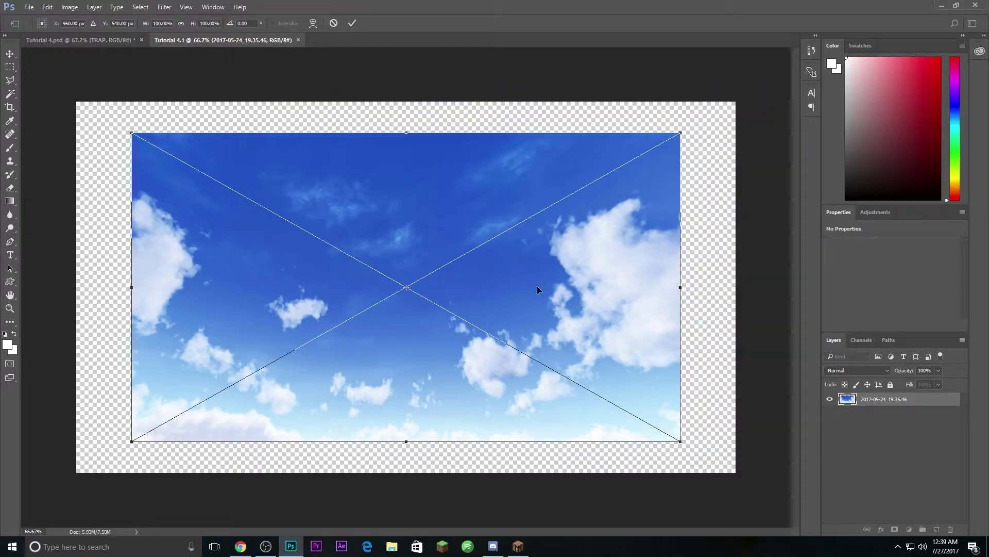
pyautogui.moveTo(541, 290); pyautogui.dragTo(487, 263)
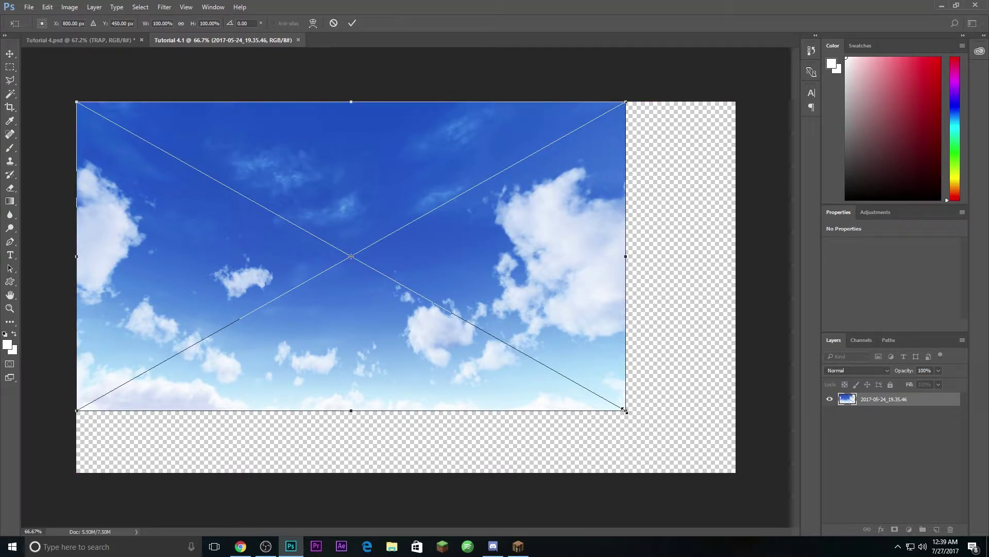
pyautogui.moveTo(625, 411); pyautogui.dragTo(719, 502)
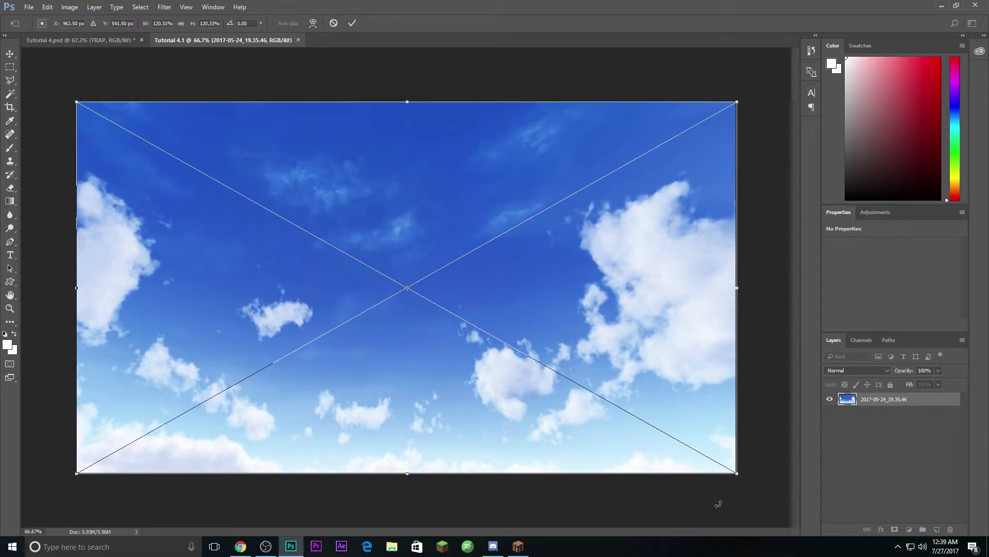
pyautogui.press('Return')
pyautogui.press('t')
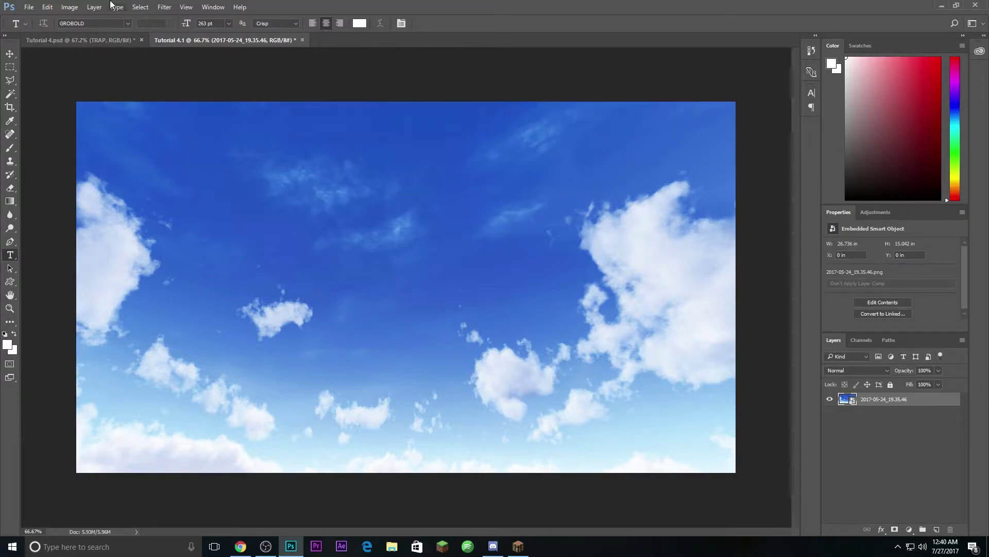
# Step: Place the door trap screenshot 2017-07-27_00.38.08 as an embedded layer above the sky at its original size
pyautogui.click(29, 7)
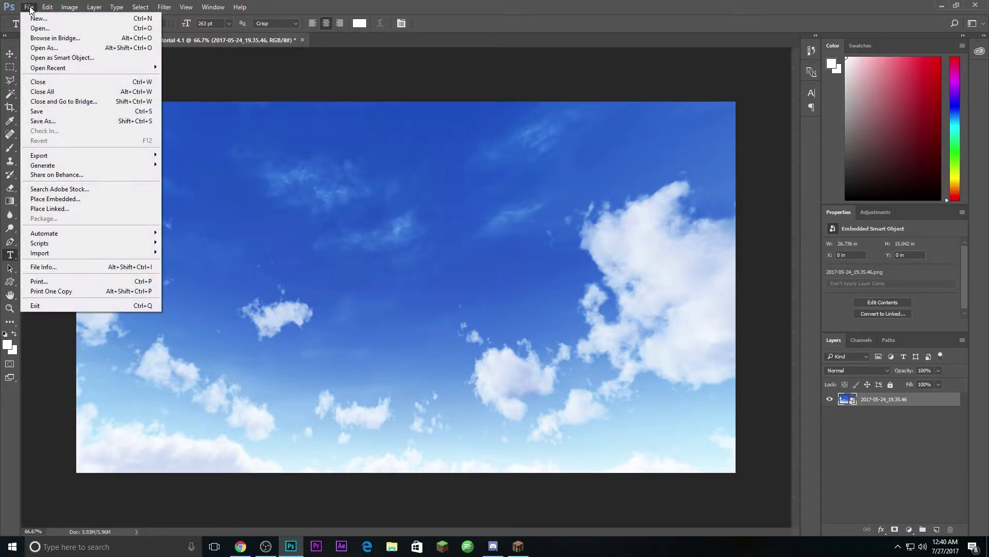
pyautogui.click(72, 199)
pyautogui.scroll(-3, 474, 360)
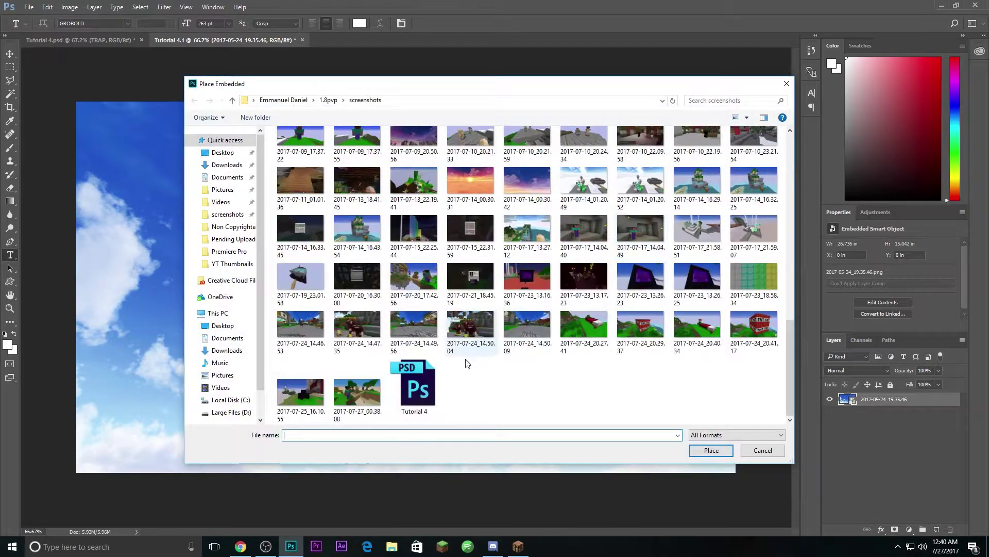
pyautogui.doubleClick(360, 391)
pyautogui.press('Return')
pyautogui.press('t')
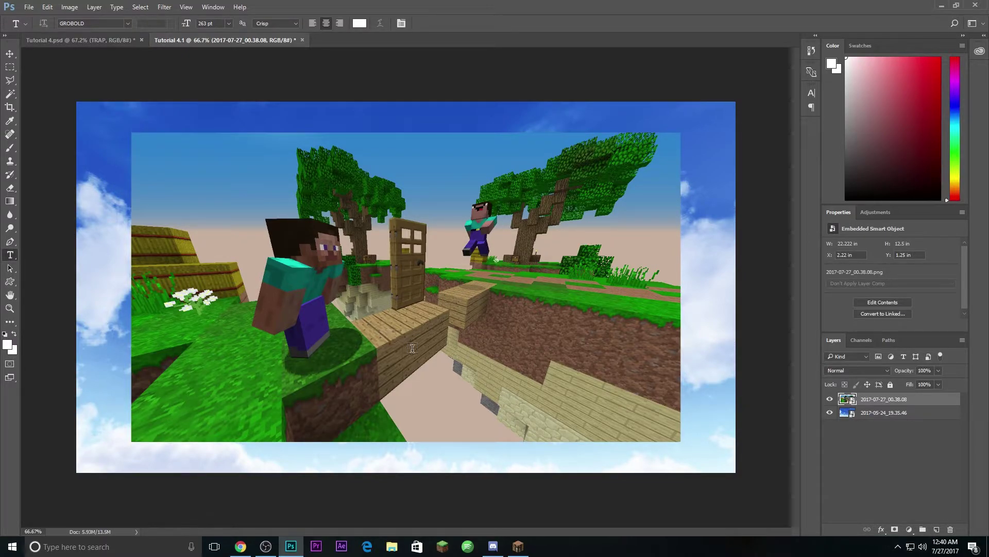
# Step: Choose the Magic Wand tool and rasterize the 2017-07-27_00.38.08 screenshot layer
pyautogui.scroll(3, 373, 374)
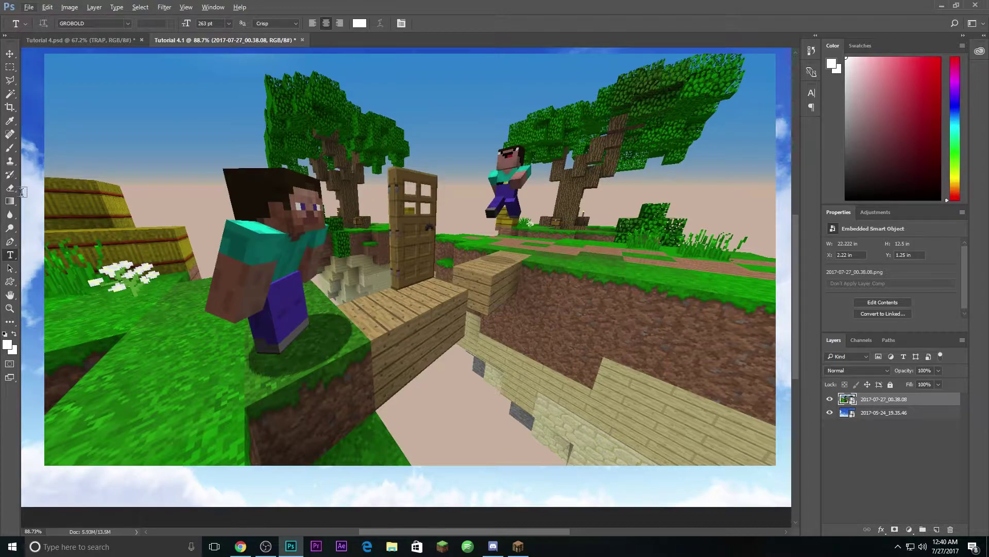
pyautogui.click(11, 94)
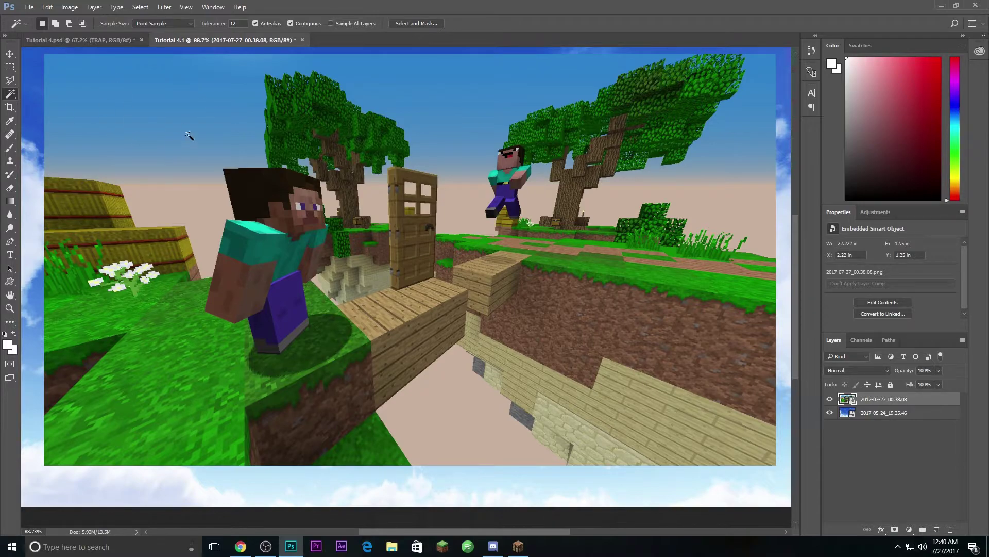
pyautogui.rightClick(941, 400)
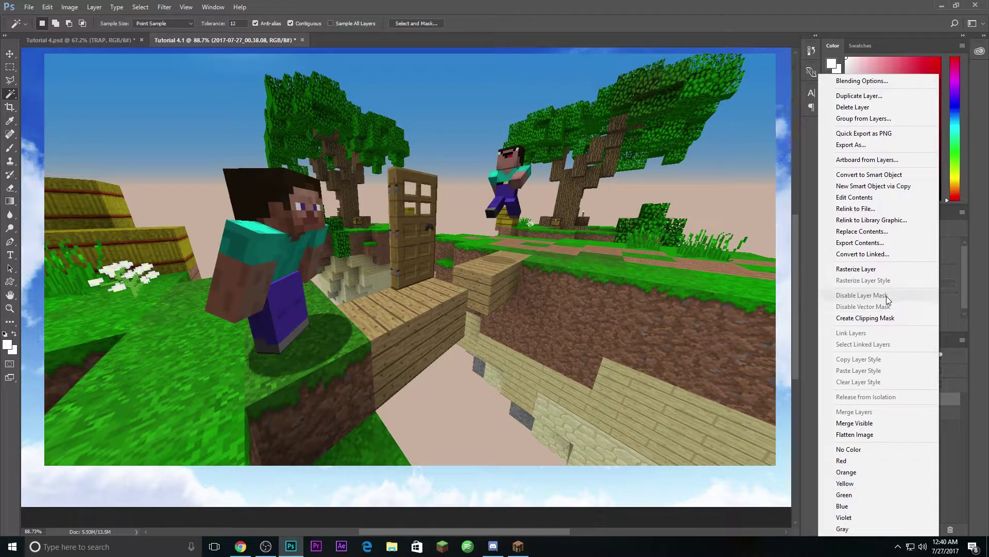
pyautogui.click(877, 268)
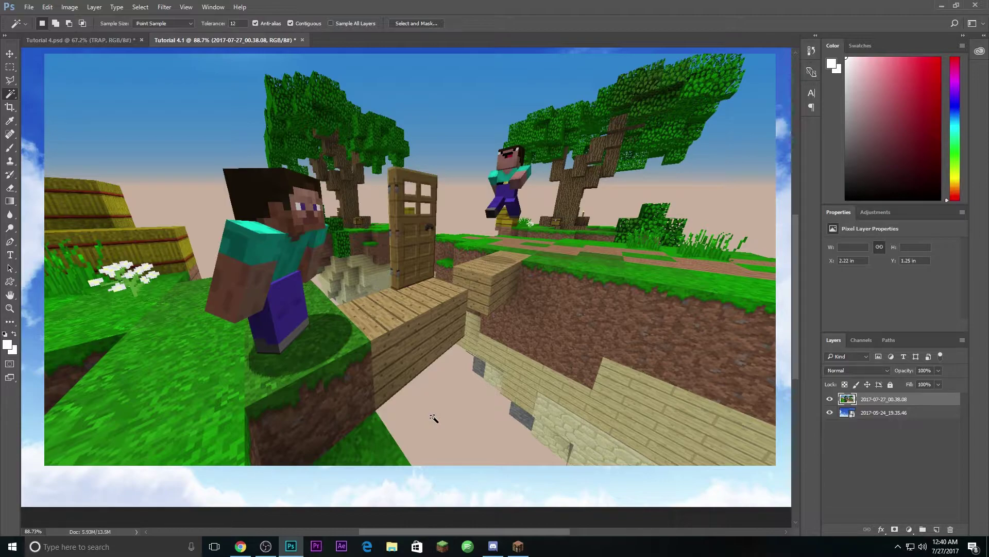
# Step: Delete the large areas of original sky from the screenshot layer, band by band, using Magic Wand selections at tolerance 12
pyautogui.click(447, 411)
pyautogui.press('Delete')
pyautogui.click(173, 127)
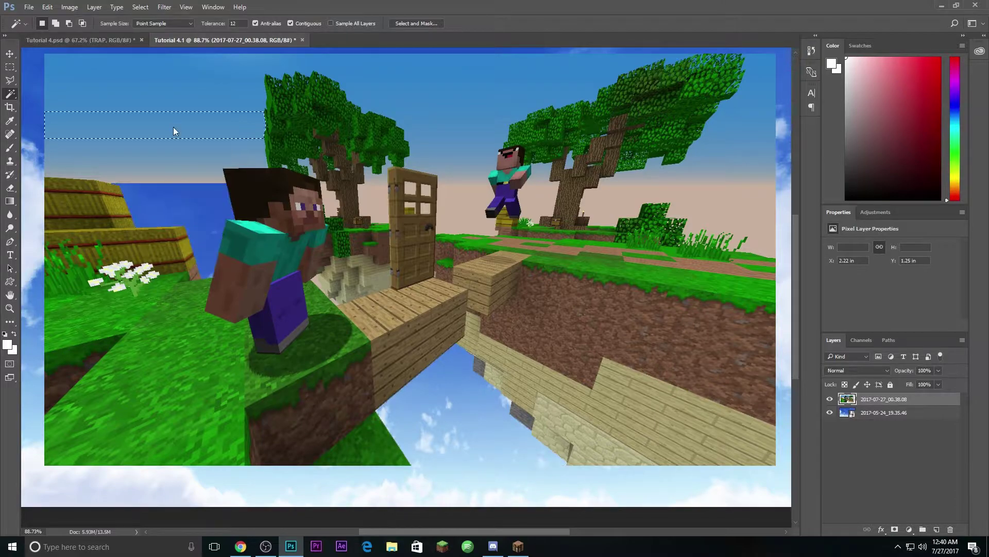
pyautogui.press('Delete')
pyautogui.click(732, 103)
pyautogui.press('Delete')
pyautogui.click(684, 182)
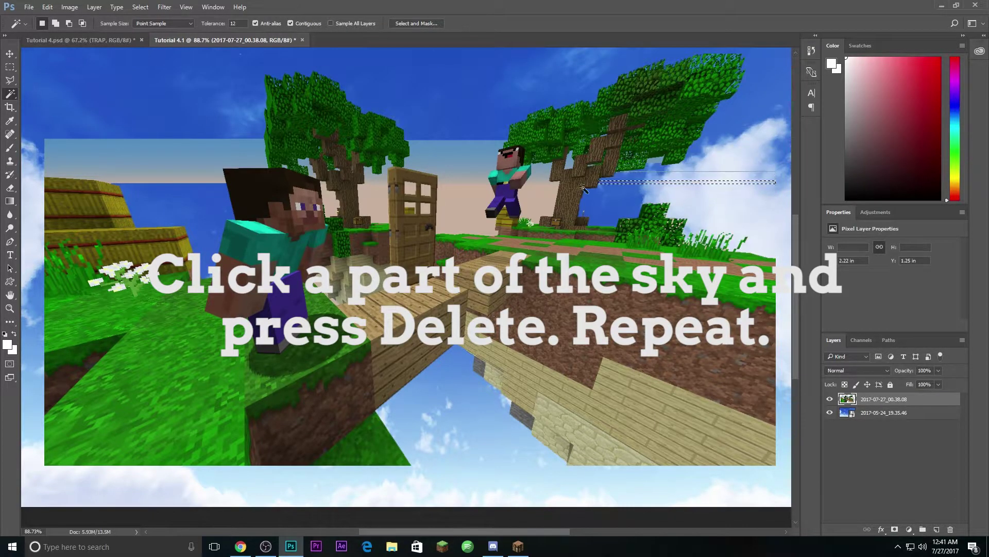
pyautogui.press('Delete')
pyautogui.click(449, 170)
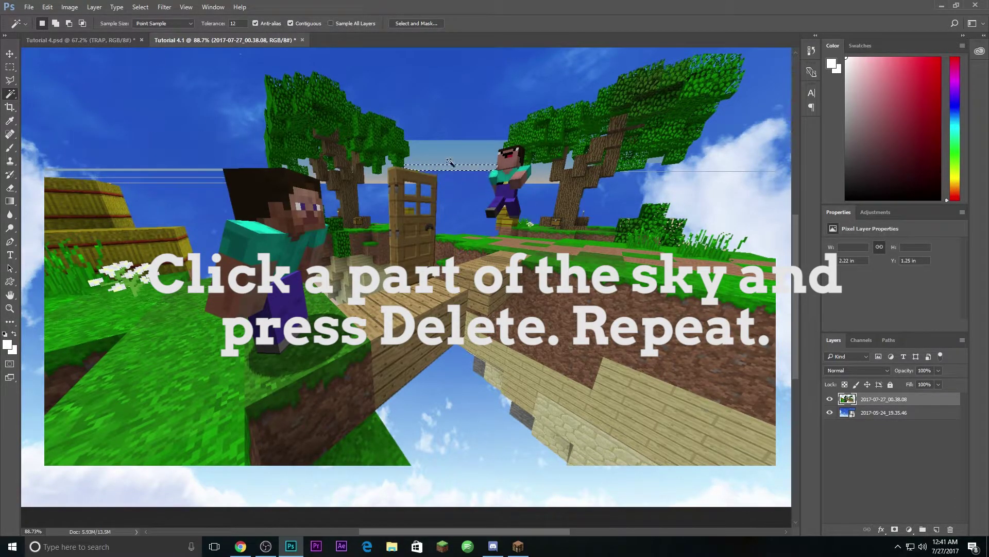
pyautogui.press('Delete')
pyautogui.click(190, 172)
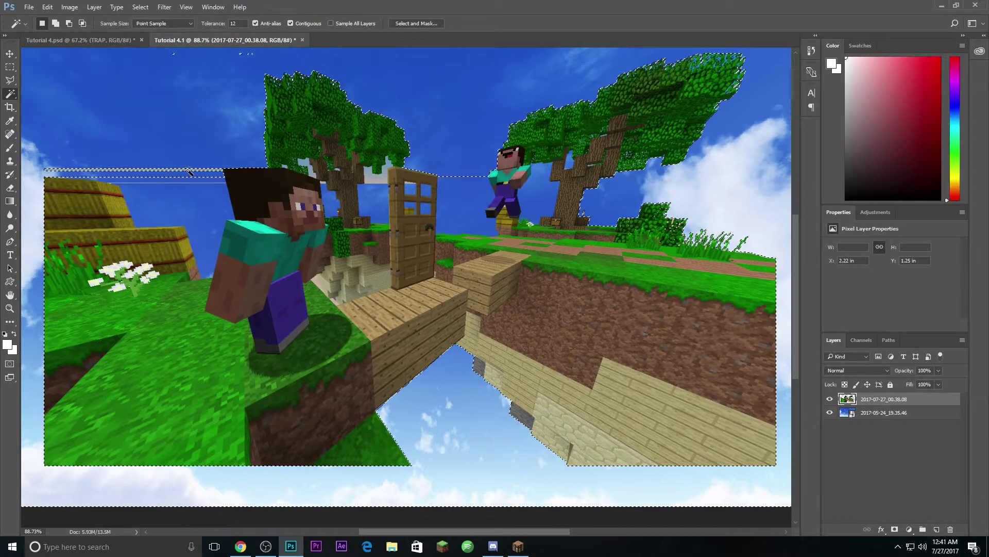
# Step: Delete the leftover sky patches between the tree branches, leaves and door, then deselect
pyautogui.scroll(5, 190, 172)
pyautogui.scroll(-3, 190, 171)
pyautogui.scroll(5, 390, 167)
pyautogui.click(391, 164)
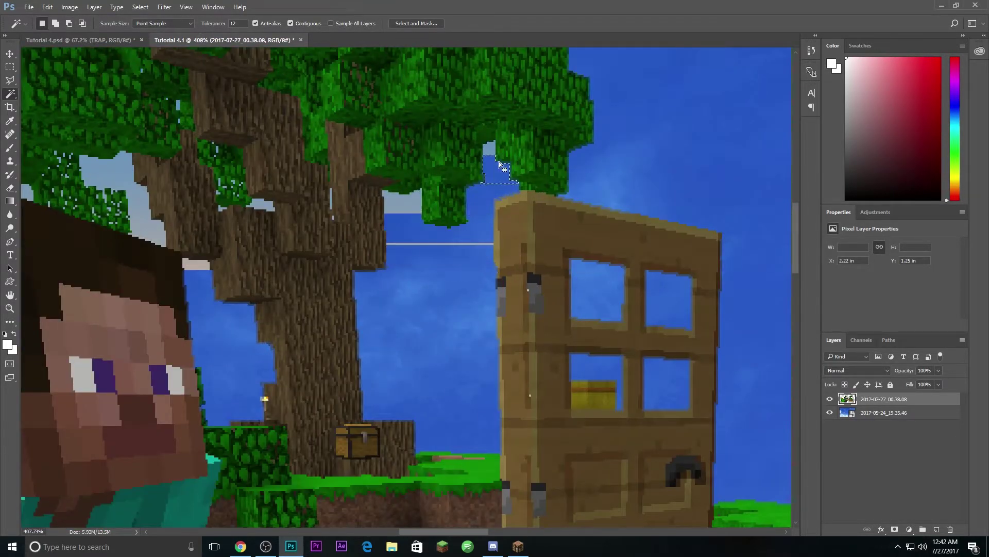
pyautogui.press('Delete')
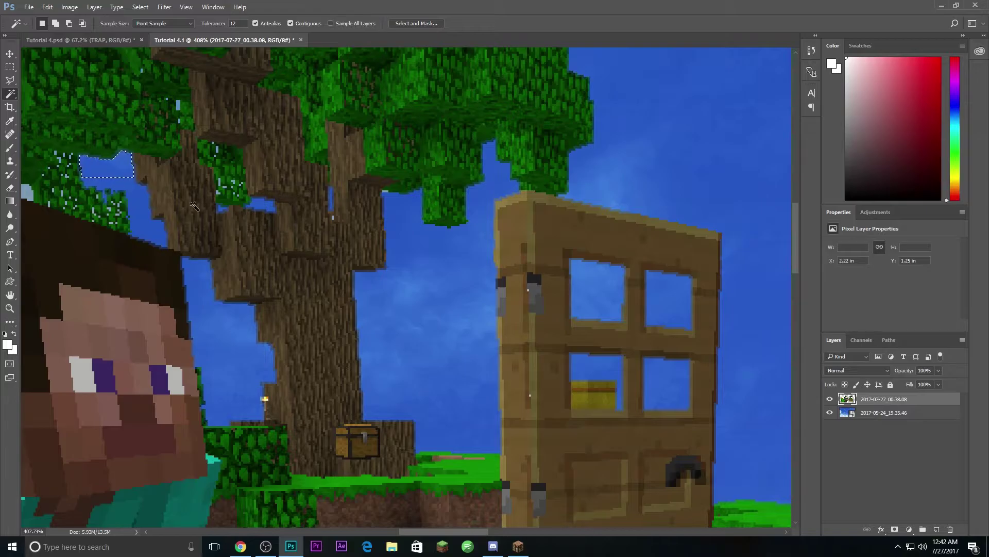
pyautogui.scroll(-6, 304, 208)
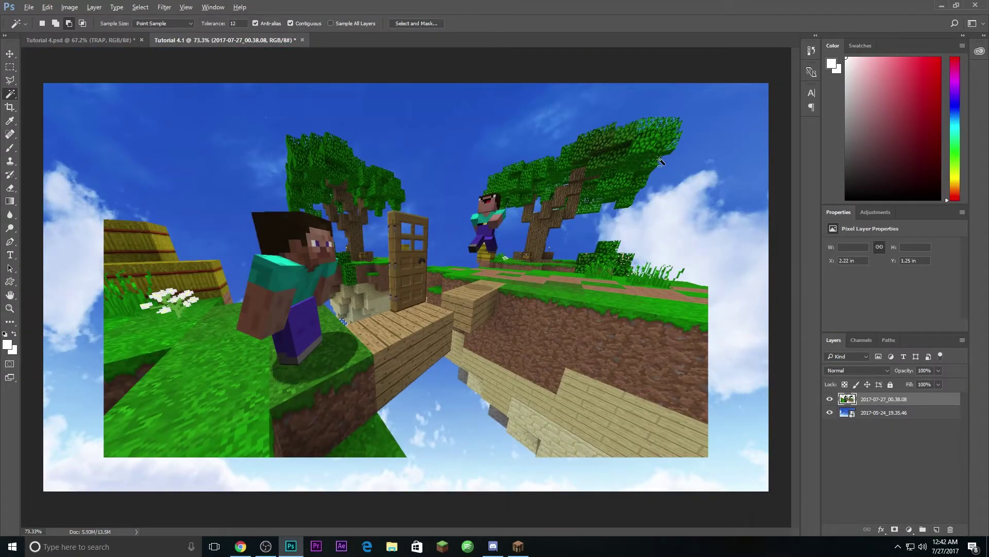
pyautogui.scroll(8, 294, 286)
pyautogui.click(294, 285)
pyautogui.scroll(-6, 294, 286)
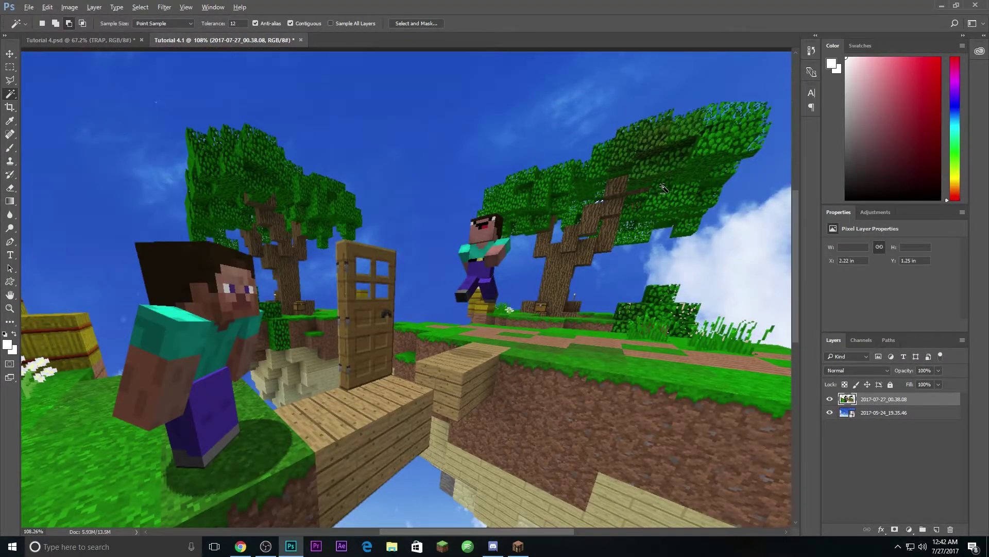
pyautogui.scroll(-2, 664, 189)
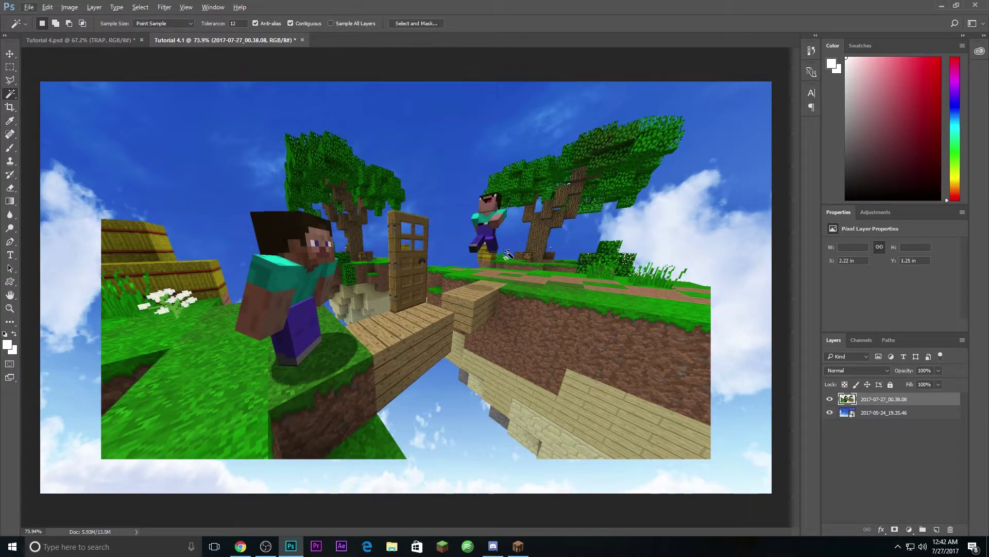
# Step: Free-transform the screenshot layer to about 135%, positioned so the scene covers the whole canvas, and apply it
pyautogui.click(10, 67)
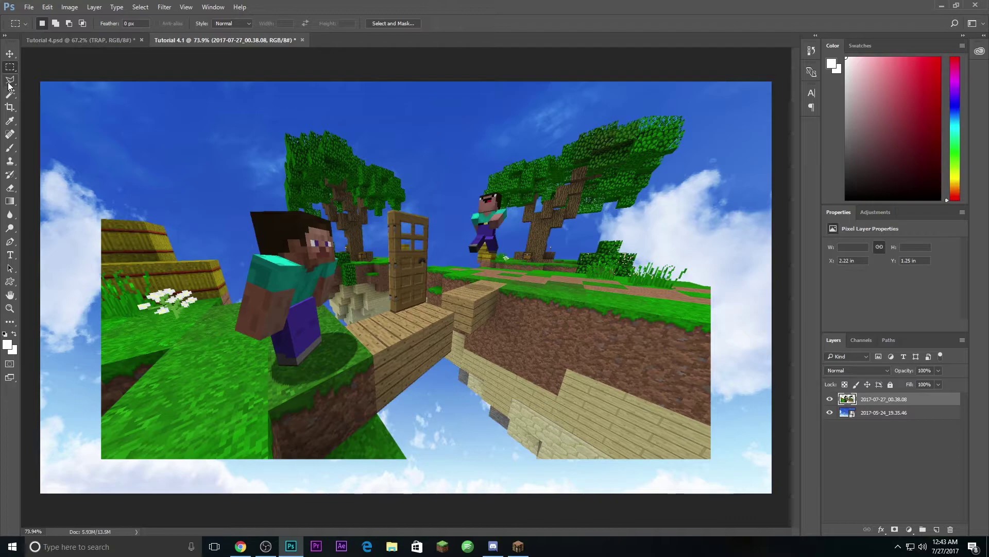
pyautogui.click(10, 54)
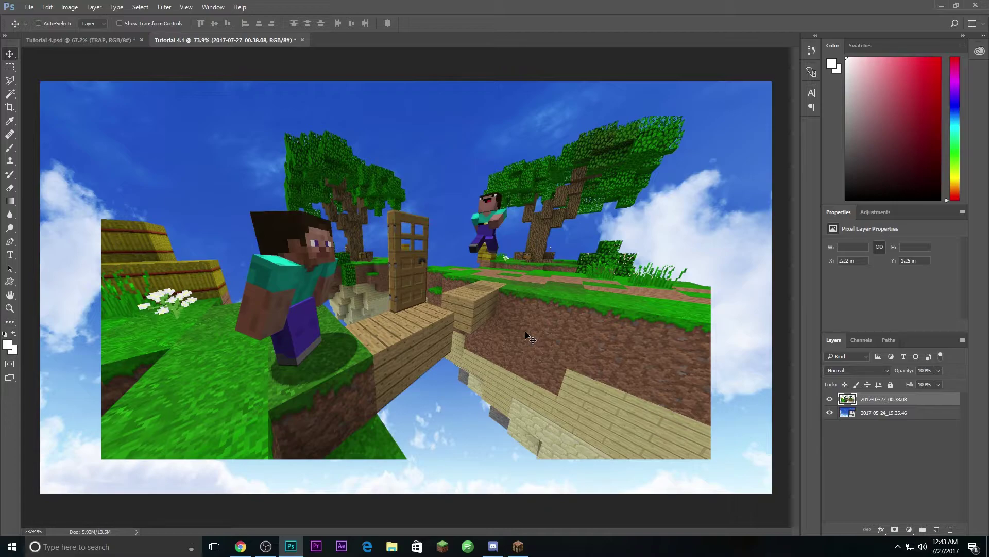
pyautogui.press('ctrl')
pyautogui.hotkey('ctrl', 't')
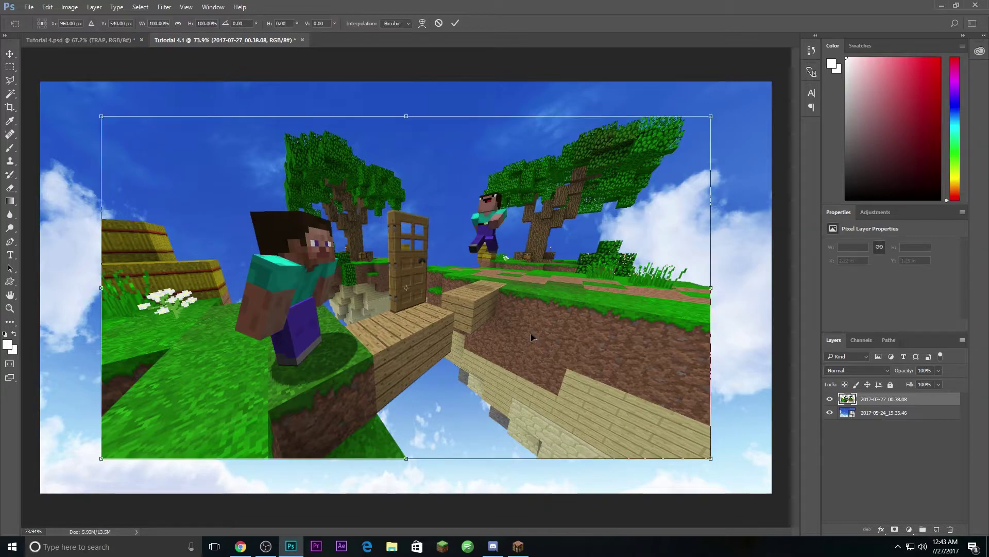
pyautogui.moveTo(512, 295); pyautogui.dragTo(478, 251)
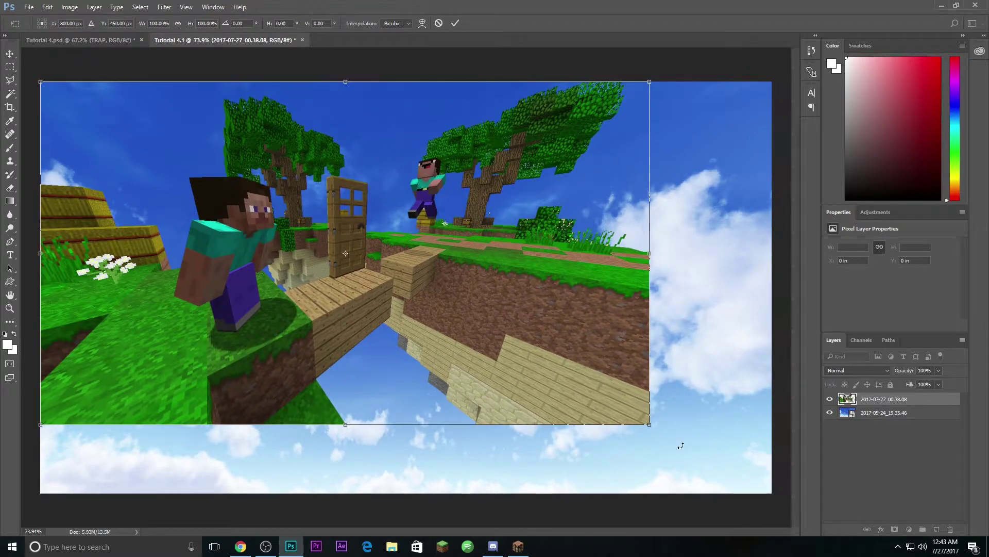
pyautogui.moveTo(651, 424); pyautogui.dragTo(804, 546)
pyautogui.moveTo(646, 395); pyautogui.dragTo(610, 397)
pyautogui.hotkey('ctrl', '-')
pyautogui.hotkey('ctrl', '-')
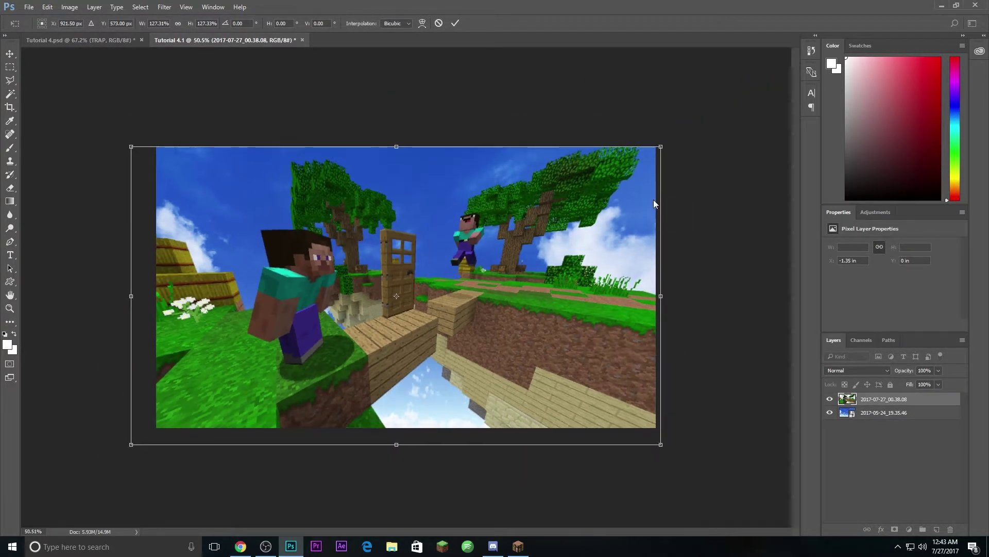
pyautogui.moveTo(661, 146); pyautogui.dragTo(694, 128)
pyautogui.moveTo(599, 271); pyautogui.dragTo(591, 279)
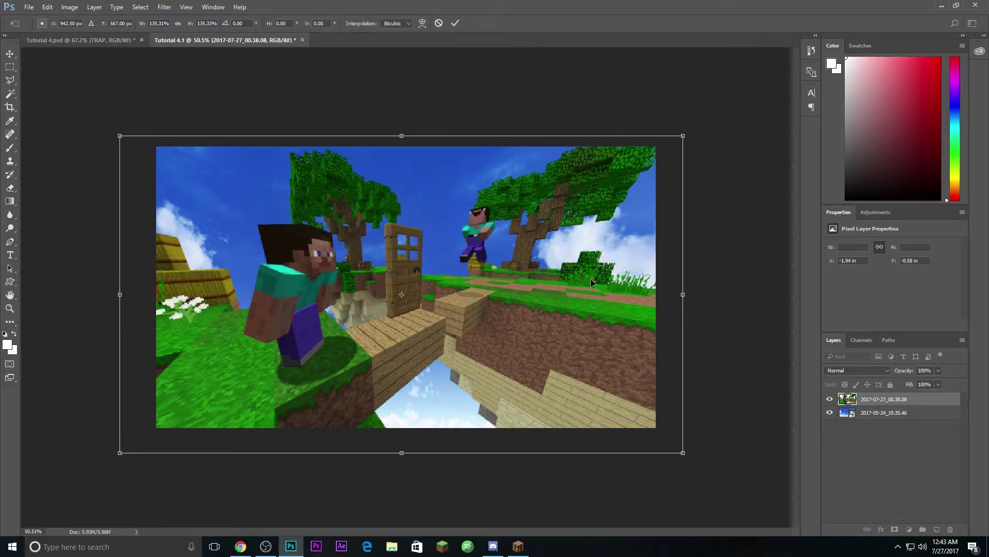
pyautogui.press('Return')
pyautogui.scroll(5, 423, 337)
pyautogui.scroll(-1, 423, 340)
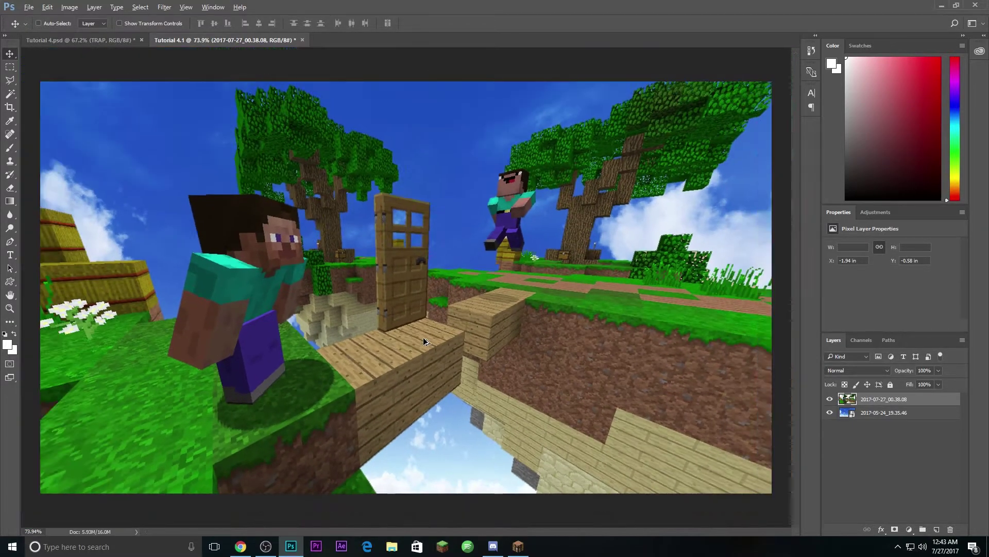
pyautogui.scroll(-1, 424, 340)
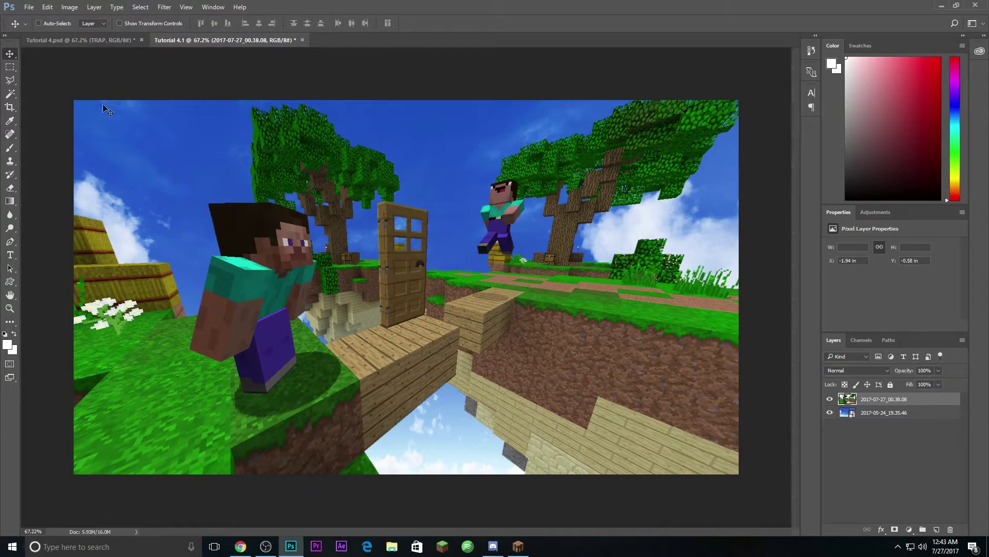
# Step: Start a Polygonal Lasso outline around the near plank block, tracing its grass-side edge, lower edge and far vertical edge
pyautogui.click(10, 81)
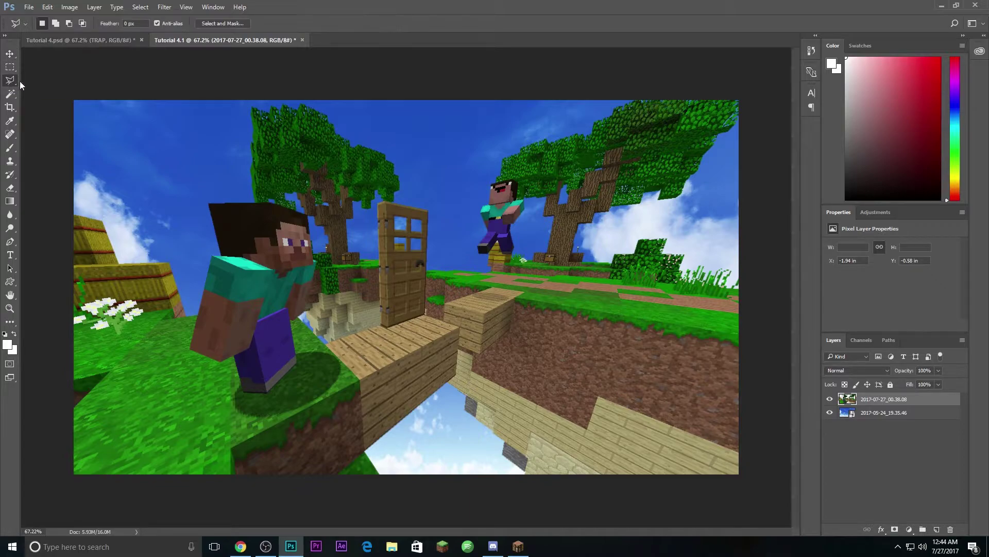
pyautogui.scroll(6, 298, 369)
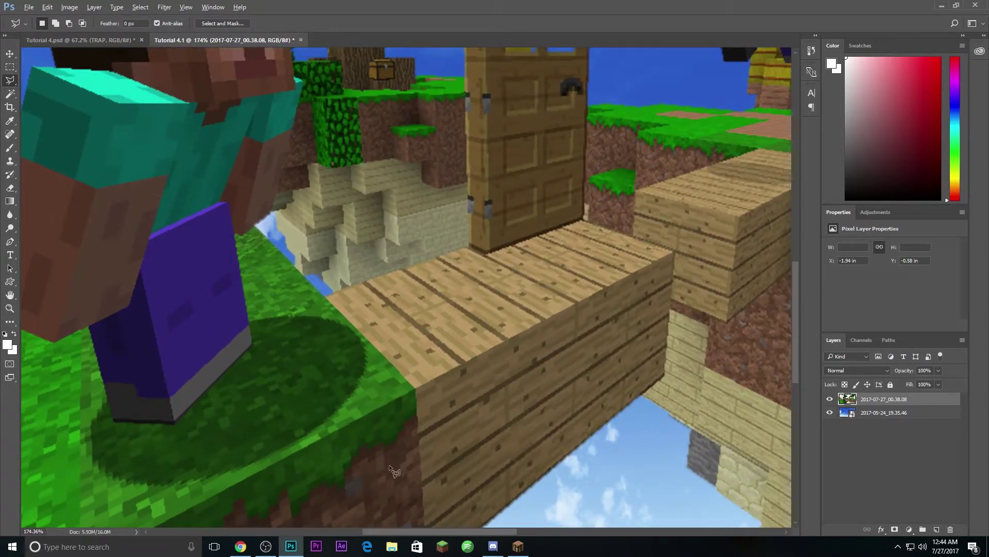
pyautogui.scroll(-2, 386, 461)
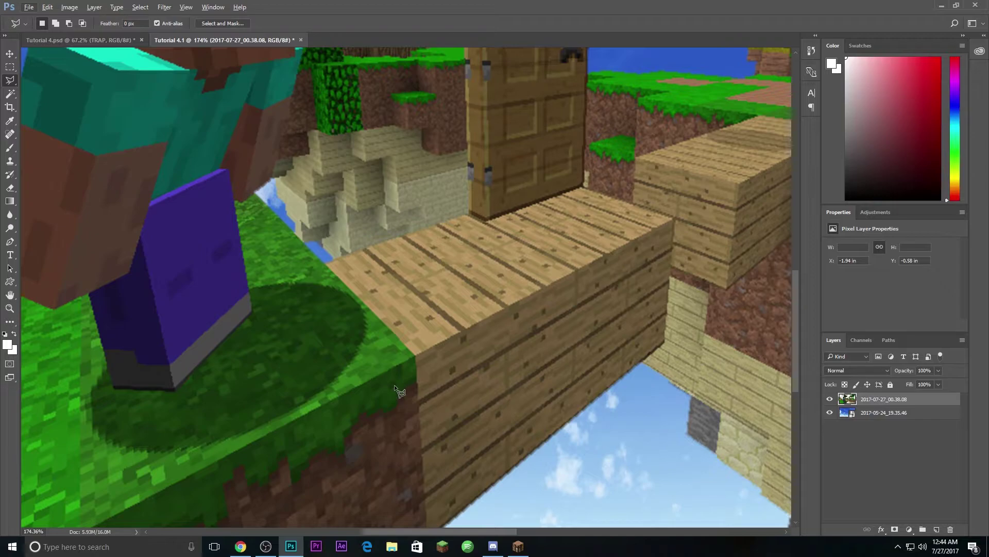
pyautogui.scroll(-2, 372, 355)
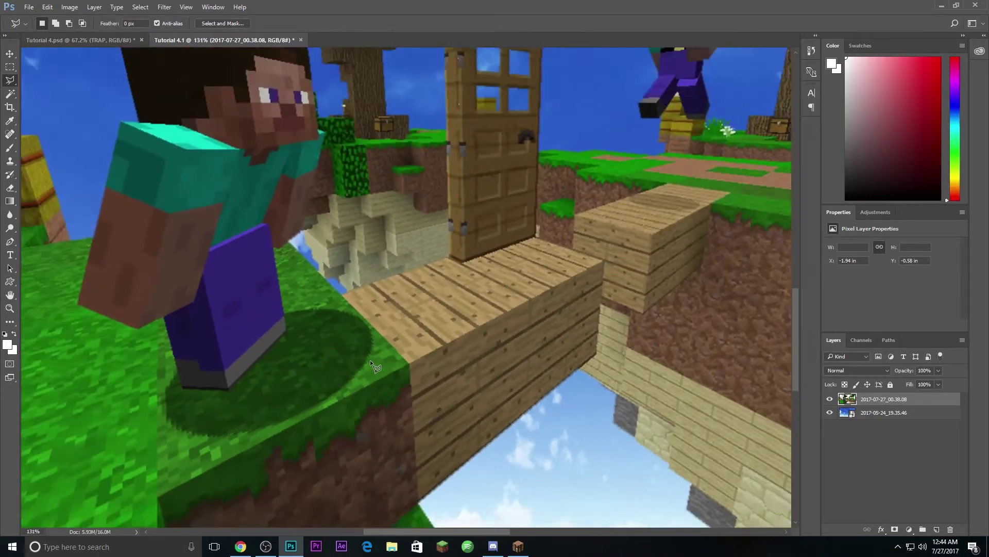
pyautogui.scroll(2, 371, 363)
pyautogui.scroll(-2, 371, 364)
pyautogui.scroll(2, 371, 364)
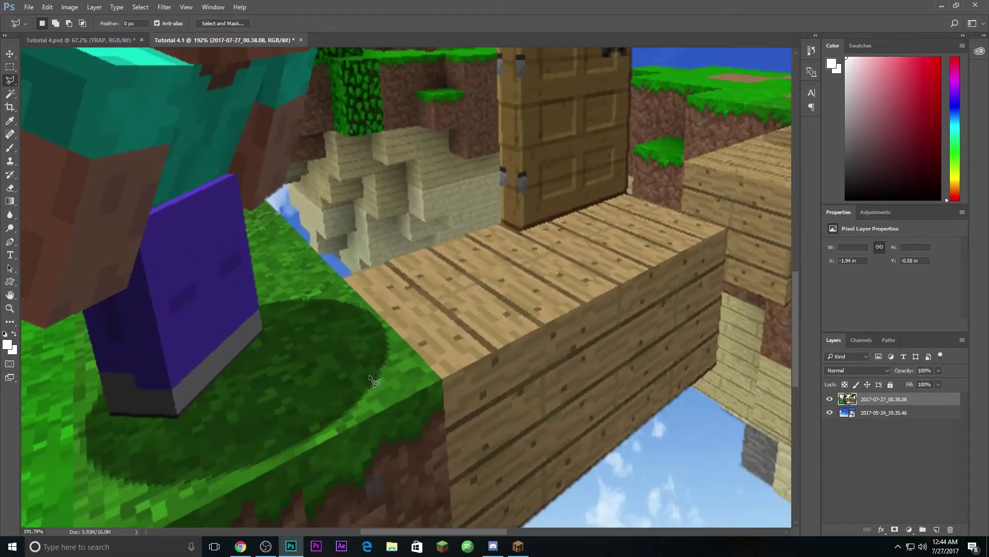
pyautogui.scroll(-1, 371, 363)
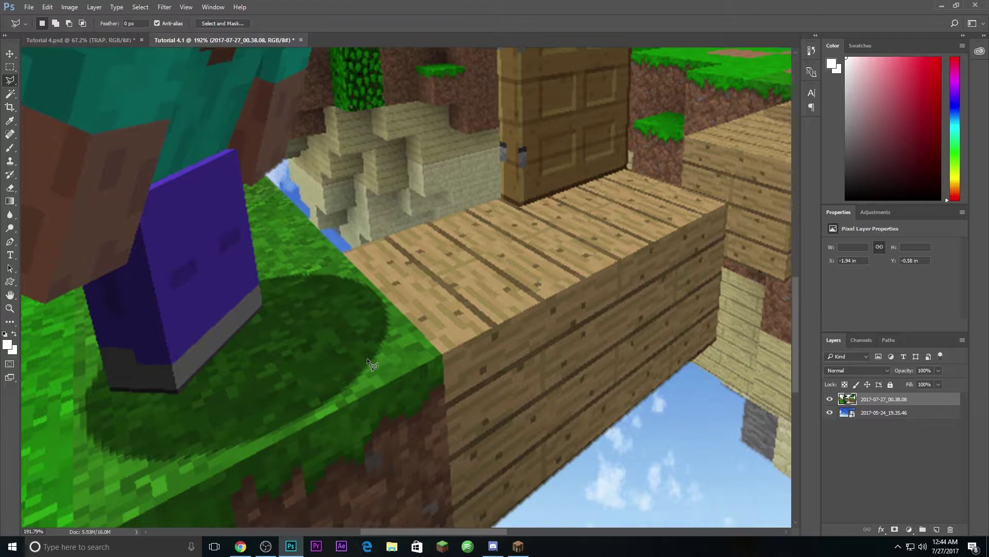
pyautogui.click(343, 253)
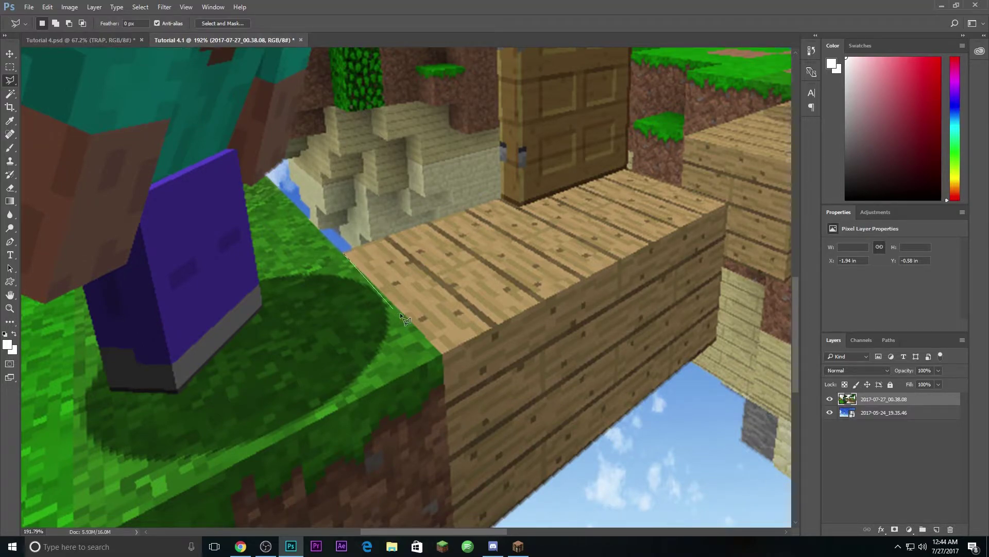
pyautogui.click(442, 354)
pyautogui.scroll(-5, 464, 462)
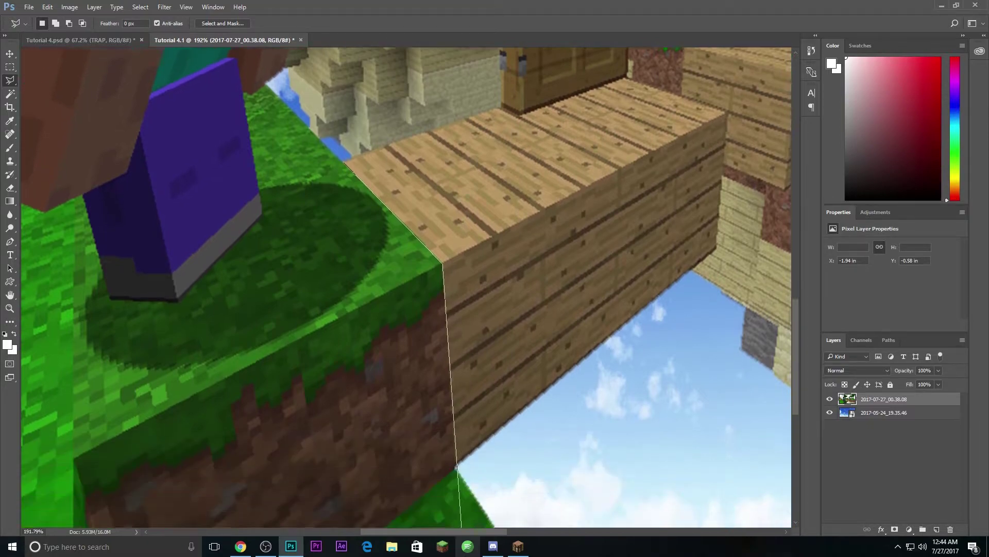
pyautogui.click(455, 427)
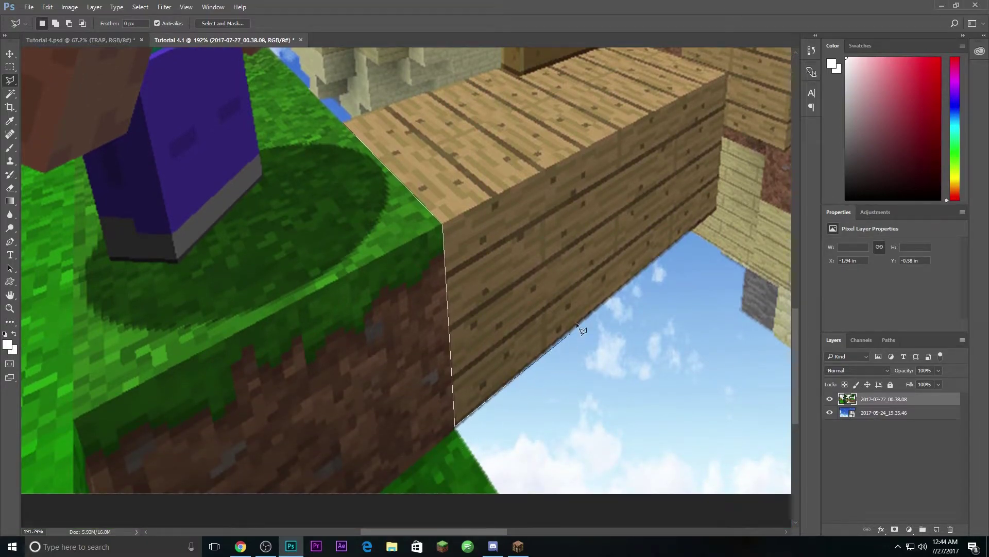
pyautogui.click(720, 210)
pyautogui.click(722, 127)
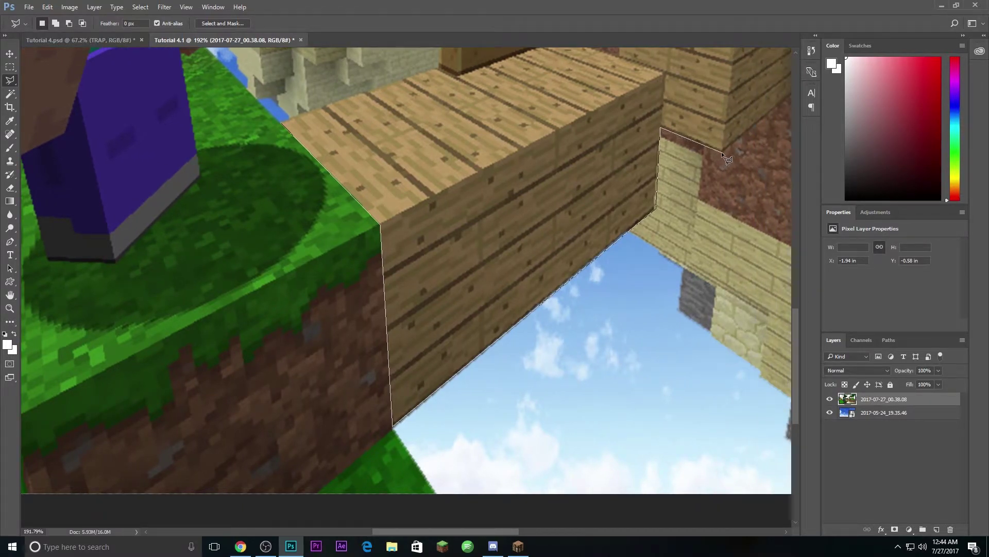
# Step: Continue the lasso outline around the underside, far side and top of the second plank block
pyautogui.click(721, 151)
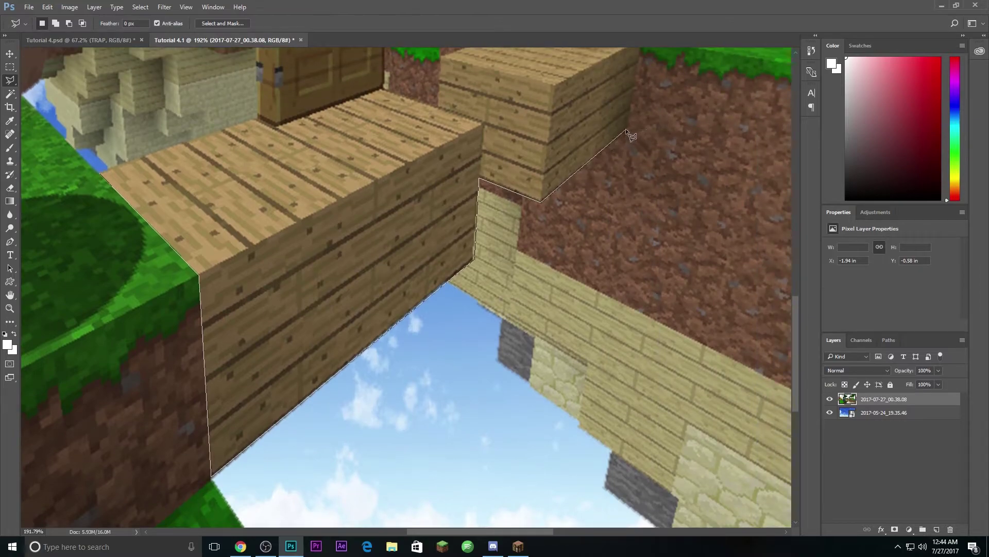
pyautogui.click(627, 129)
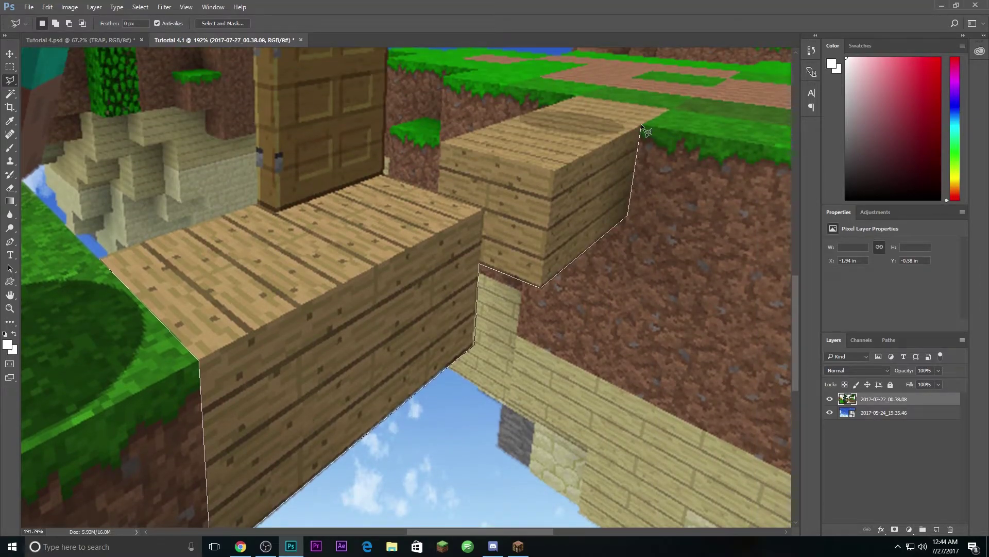
pyautogui.click(669, 109)
pyautogui.click(578, 96)
pyautogui.click(442, 144)
pyautogui.click(438, 191)
# Step: Trace the outline around the door and the near block's back edge, closing the selection at its starting corner
pyautogui.click(384, 173)
pyautogui.click(393, 128)
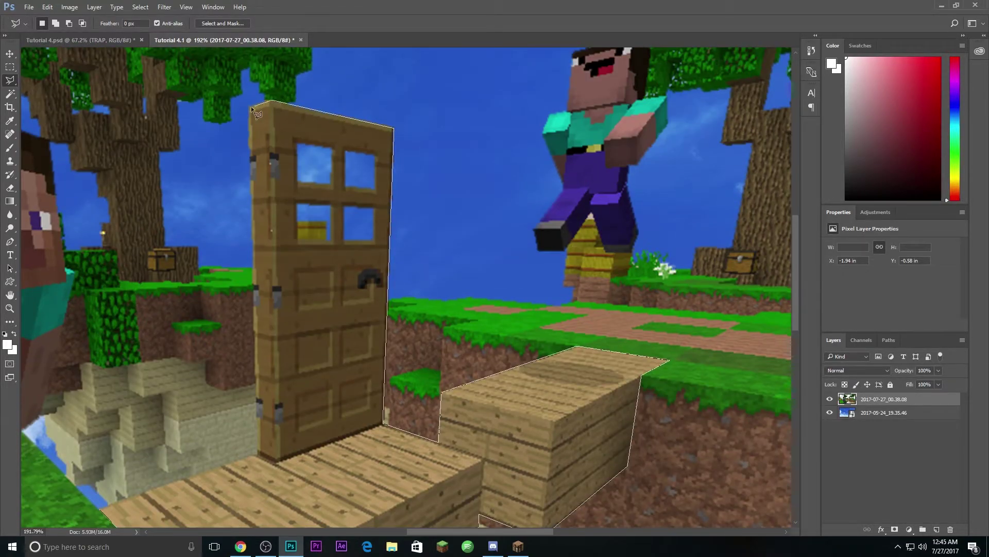
pyautogui.click(249, 107)
pyautogui.click(256, 454)
pyautogui.click(157, 448)
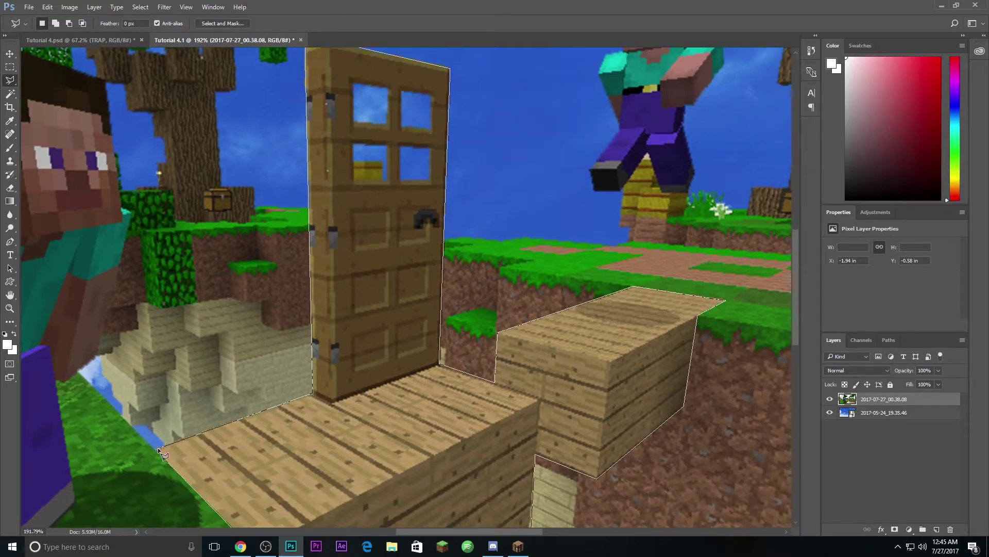
pyautogui.click(156, 448)
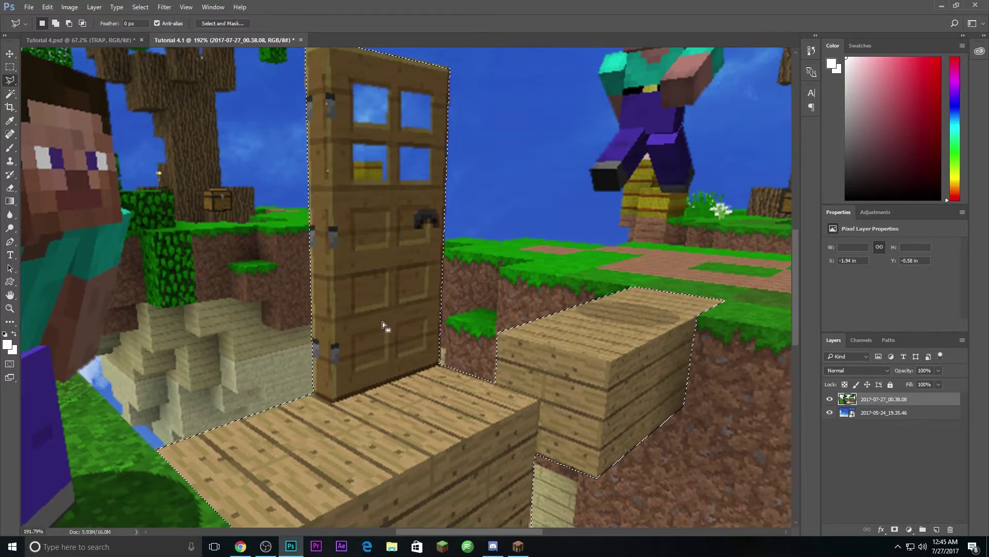
# Step: Copy the selected door and planks to a new layer, checking the cutout by toggling the screenshot layer's visibility
pyautogui.hotkey('ctrl', 'j')
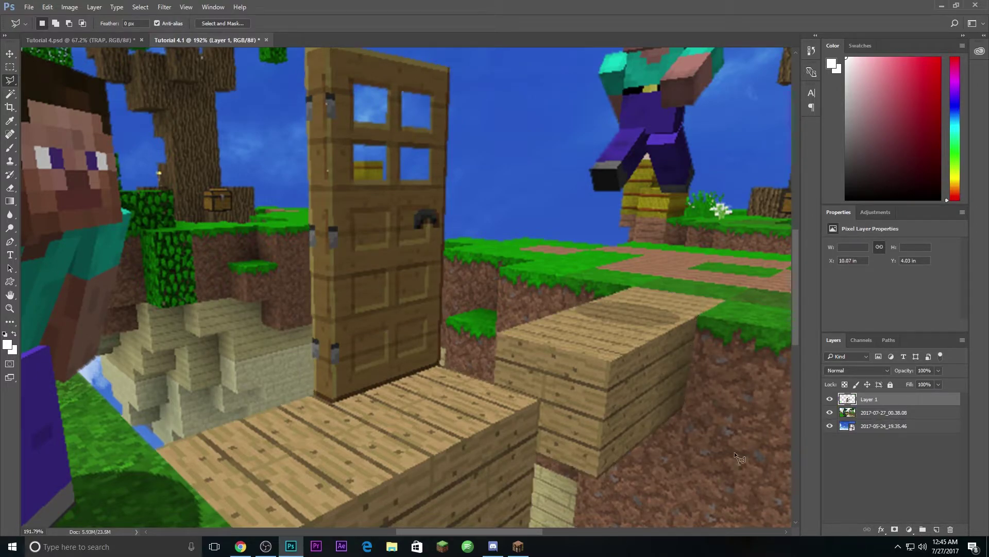
pyautogui.click(831, 412)
pyautogui.click(831, 412)
pyautogui.click(831, 412)
pyautogui.click(830, 412)
pyautogui.scroll(-6, 574, 360)
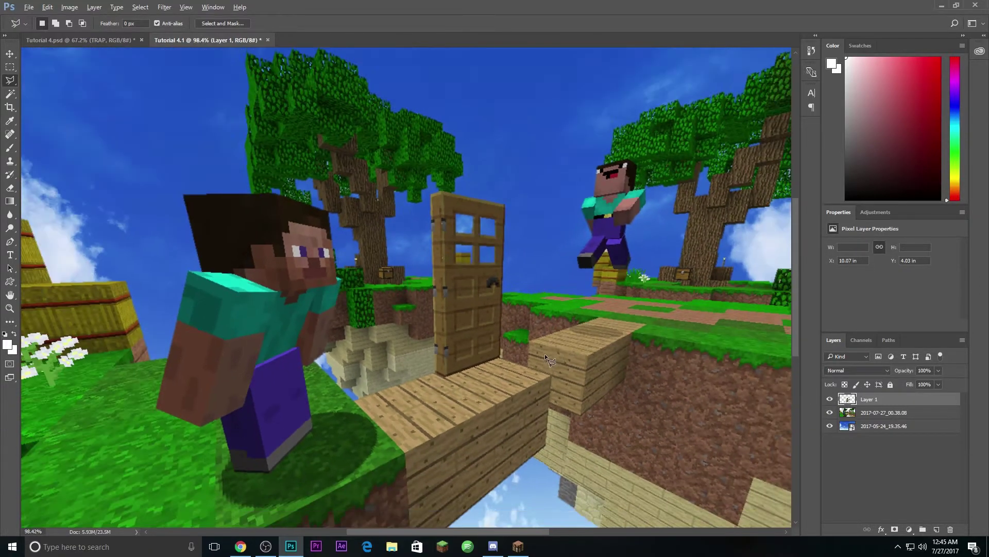
pyautogui.scroll(-2, 545, 354)
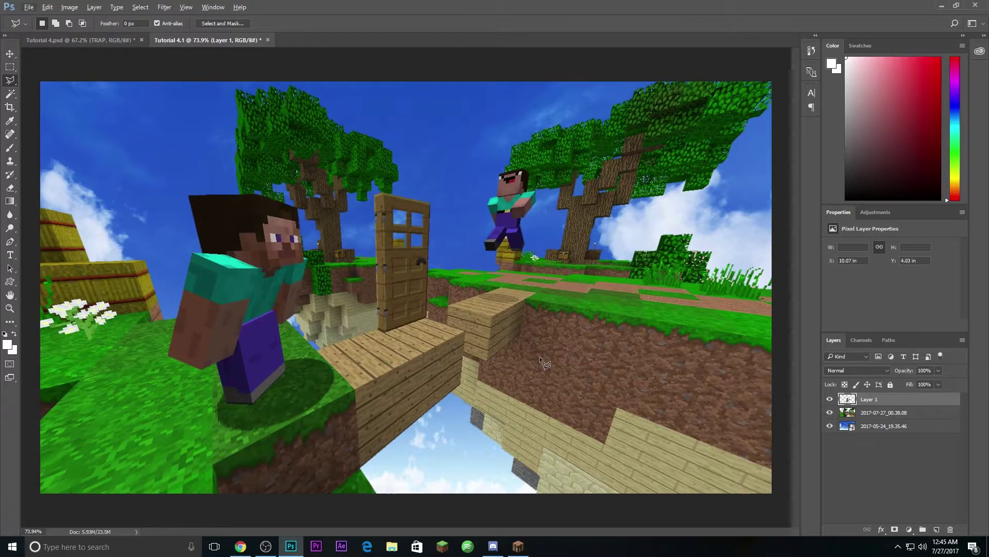
# Step: Add a white outside stroke of 8 px to the door and planks layer
pyautogui.doubleClick(933, 403)
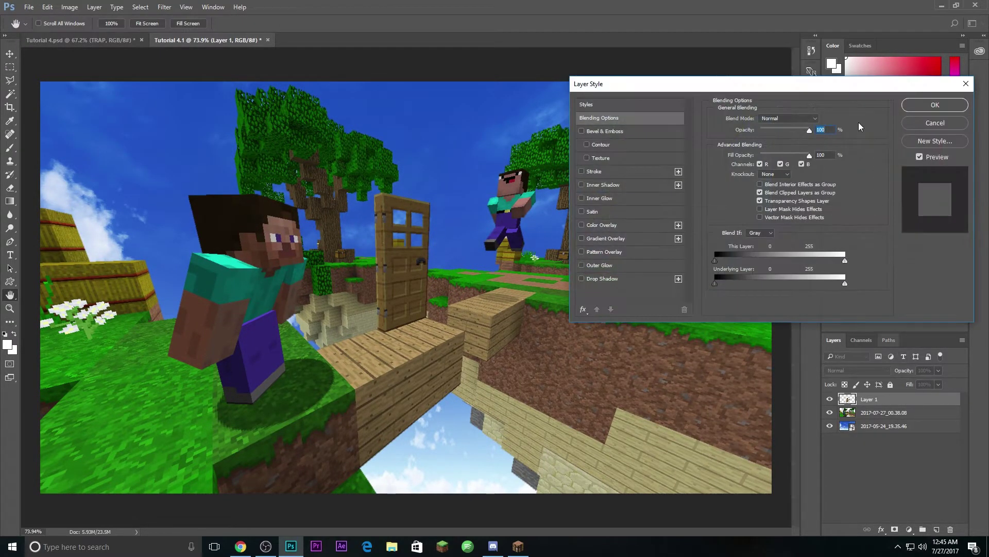
pyautogui.moveTo(764, 88); pyautogui.dragTo(778, 68)
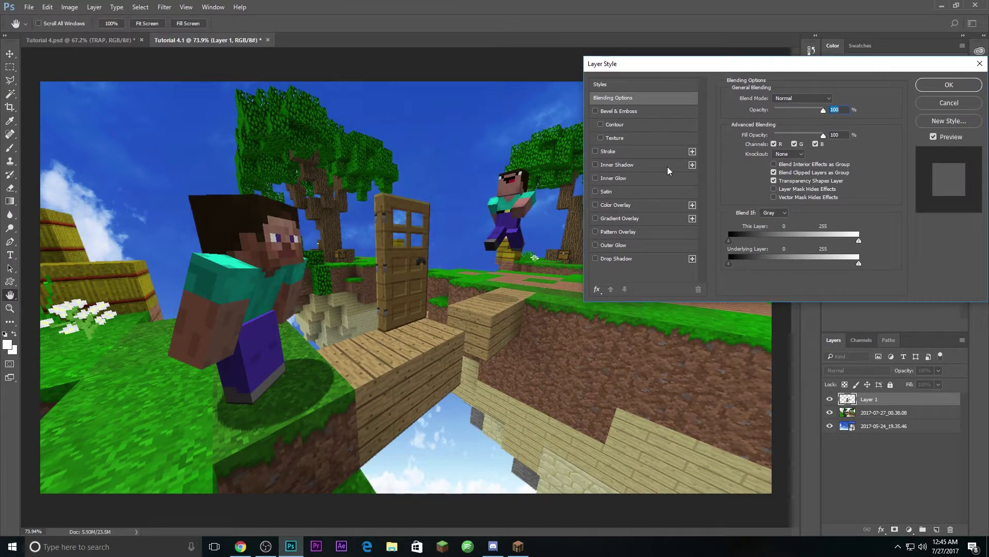
pyautogui.click(602, 152)
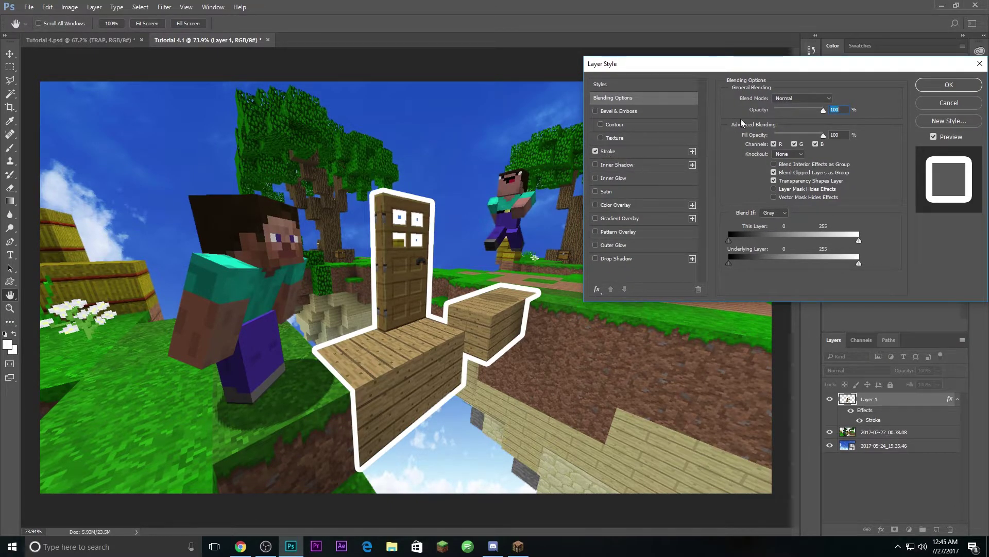
pyautogui.click(644, 154)
pyautogui.moveTo(769, 98); pyautogui.dragTo(769, 100)
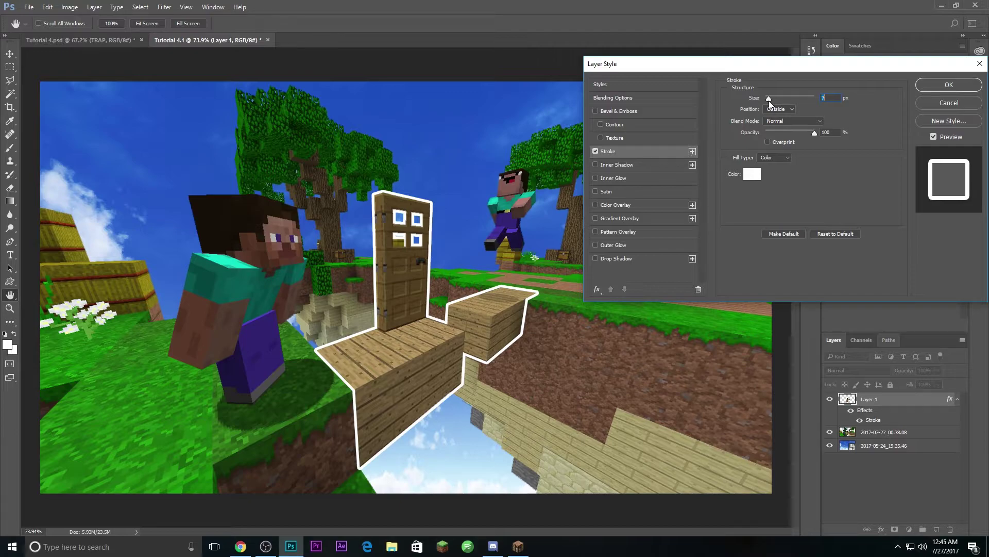
pyautogui.moveTo(769, 100); pyautogui.dragTo(770, 100)
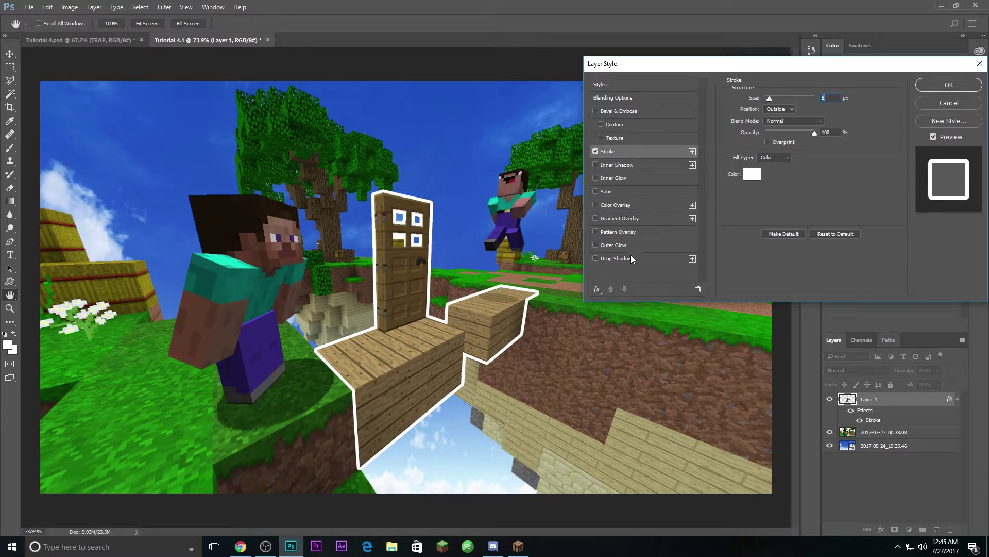
# Step: Add an inner shadow with a size of 10 px to the door and planks layer and apply the layer style
pyautogui.click(606, 165)
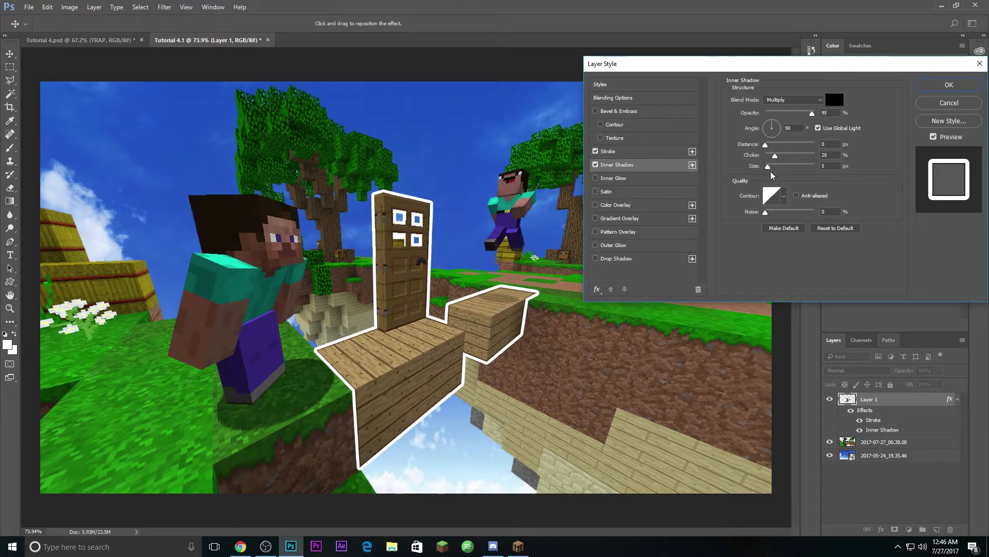
pyautogui.moveTo(769, 167); pyautogui.dragTo(771, 168)
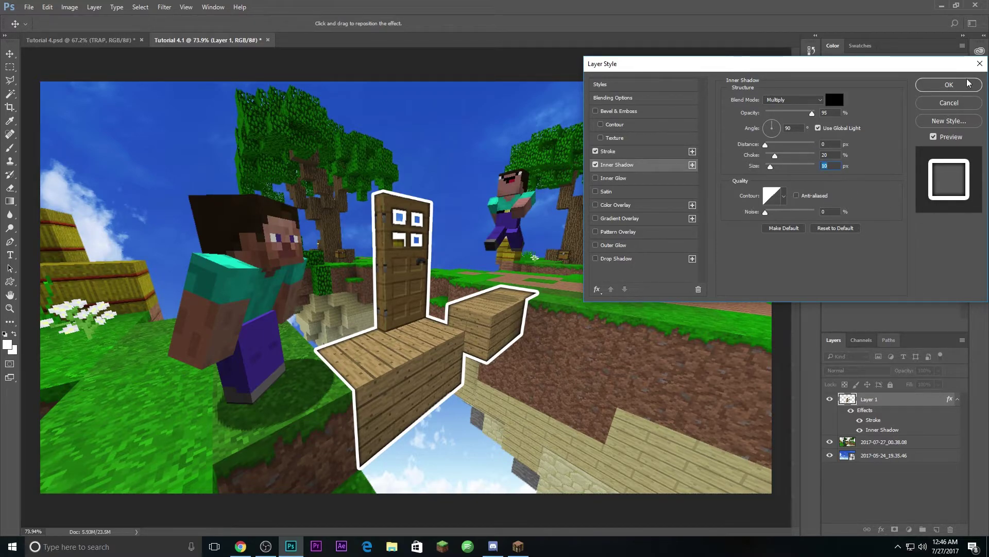
pyautogui.click(948, 84)
pyautogui.press('l')
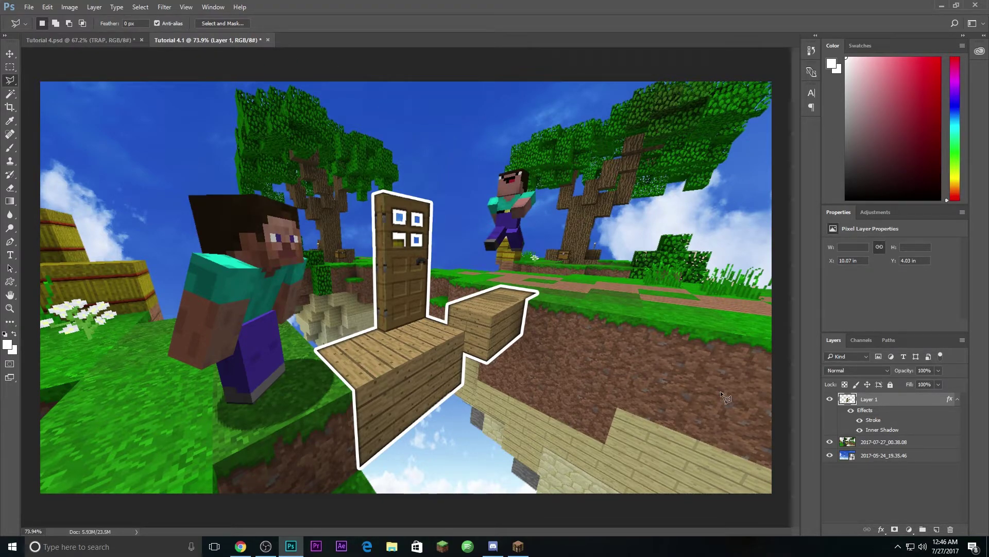
# Step: Apply a drop shadow with 2% spread and 21 px size to the 2017-07-27_00.38.08 layer
pyautogui.doubleClick(928, 445)
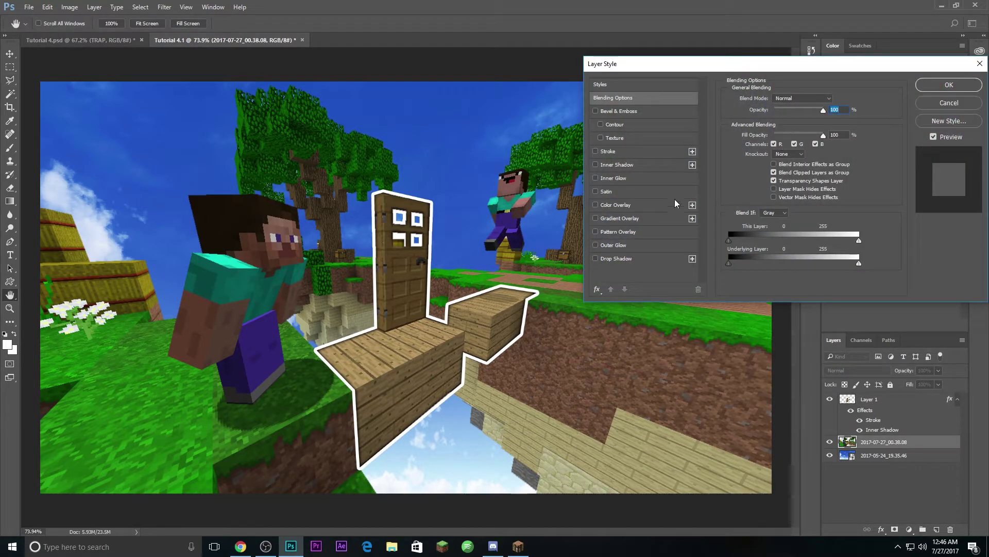
pyautogui.click(596, 259)
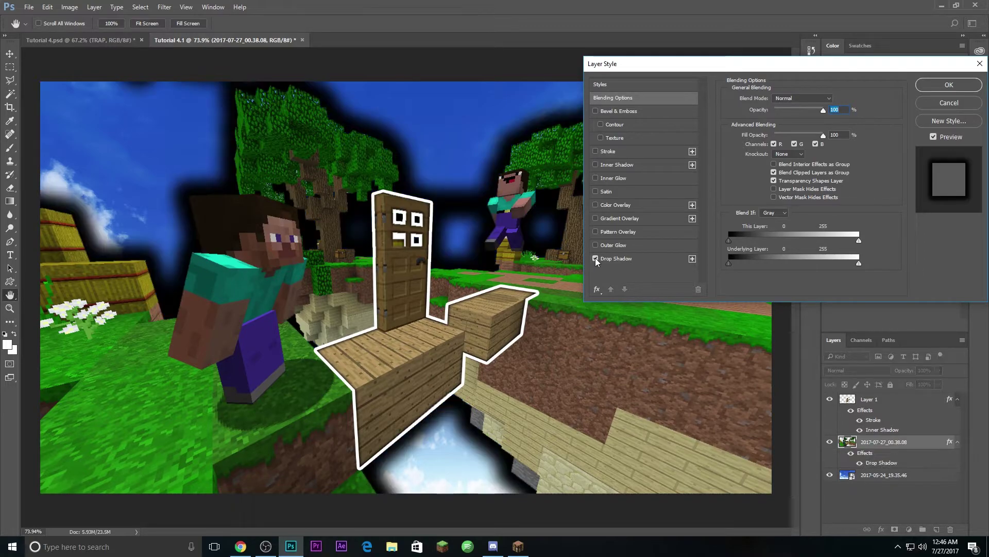
pyautogui.click(620, 259)
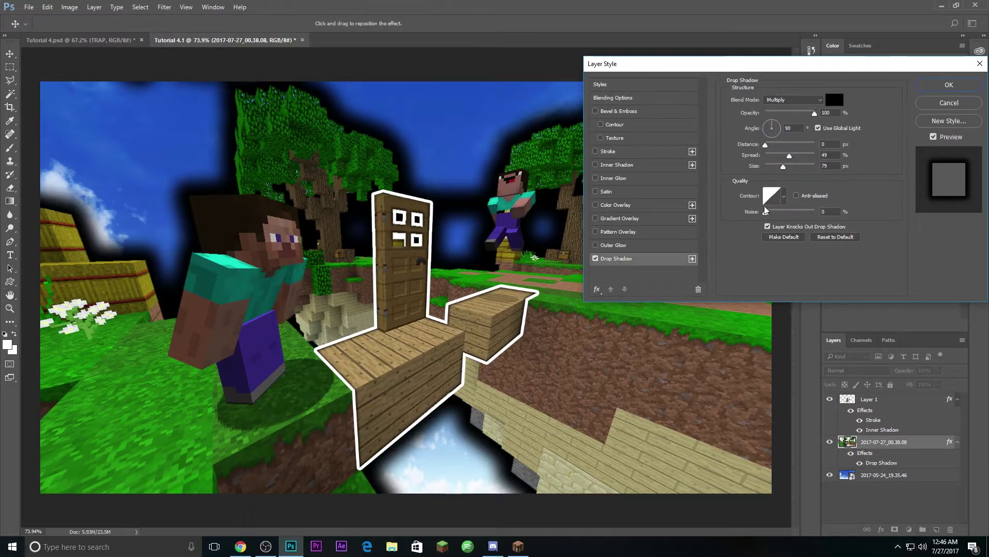
pyautogui.moveTo(789, 155); pyautogui.dragTo(768, 162)
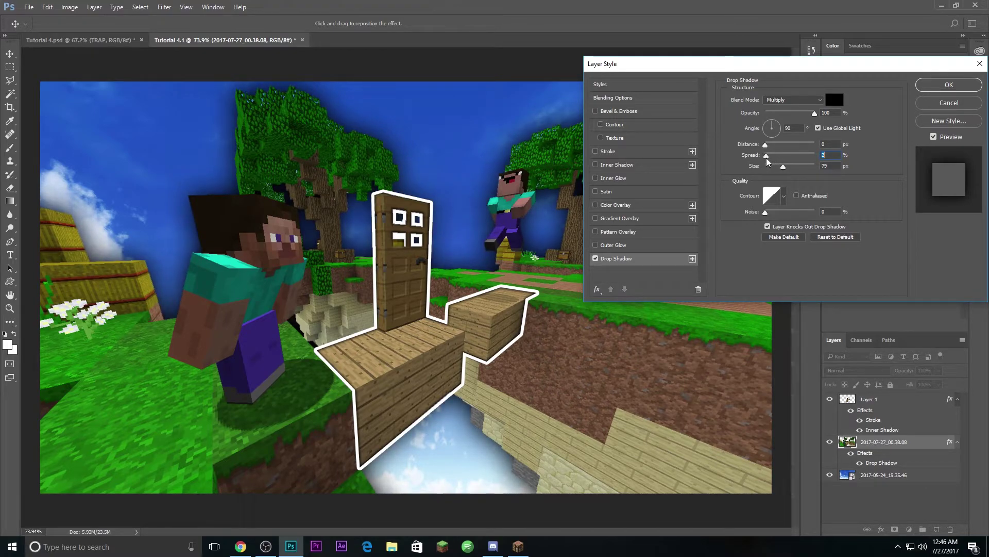
pyautogui.moveTo(783, 167); pyautogui.dragTo(772, 171)
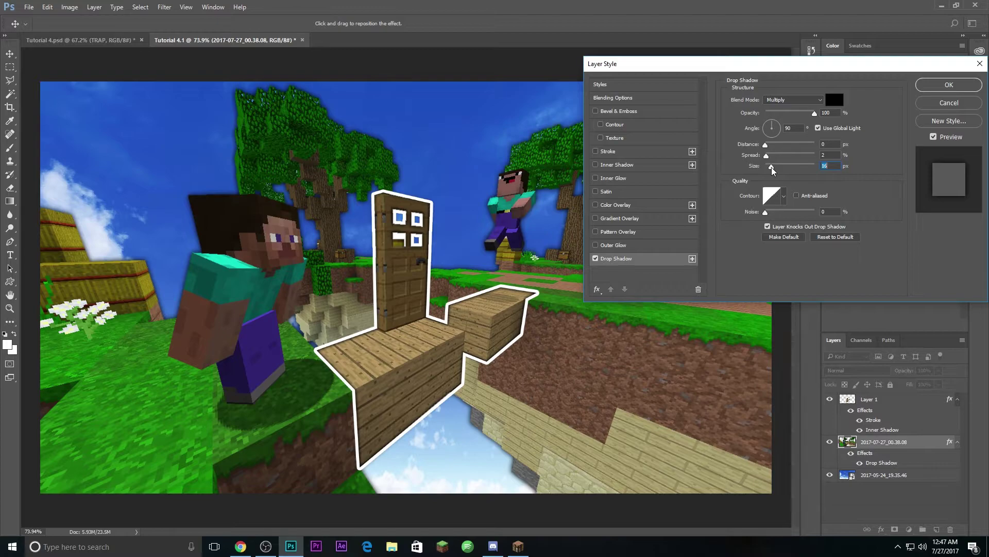
pyautogui.moveTo(773, 170); pyautogui.dragTo(773, 171)
pyautogui.moveTo(774, 169); pyautogui.dragTo(773, 169)
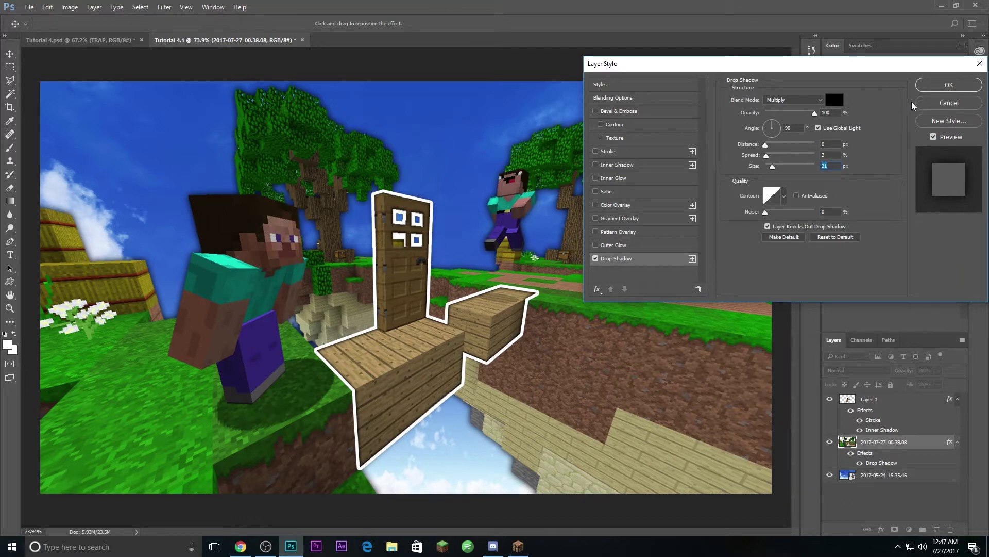
pyautogui.click(944, 86)
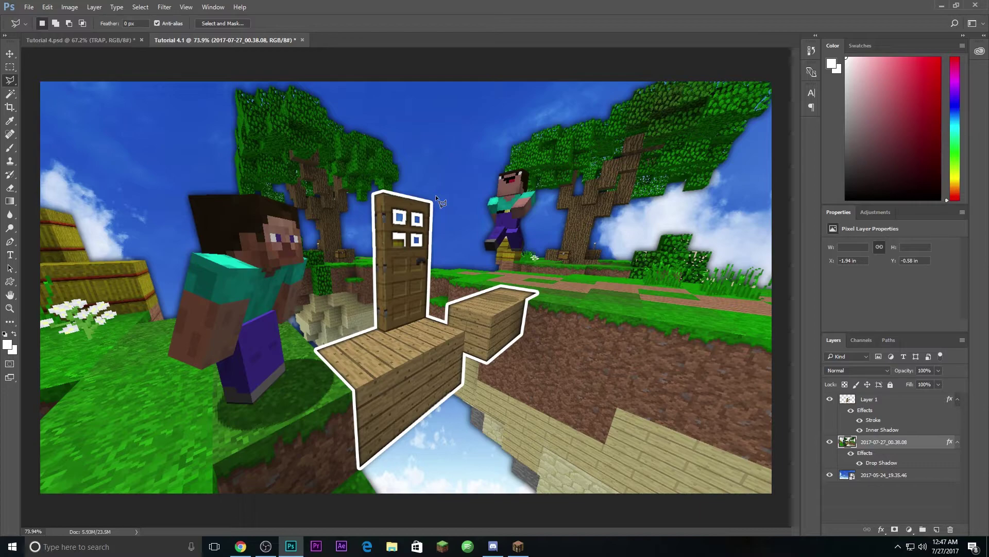
# Step: Place the Broken Arrow image from the Miscellaneous pictures folder as an embedded object above the screenshot layer
pyautogui.click(28, 9)
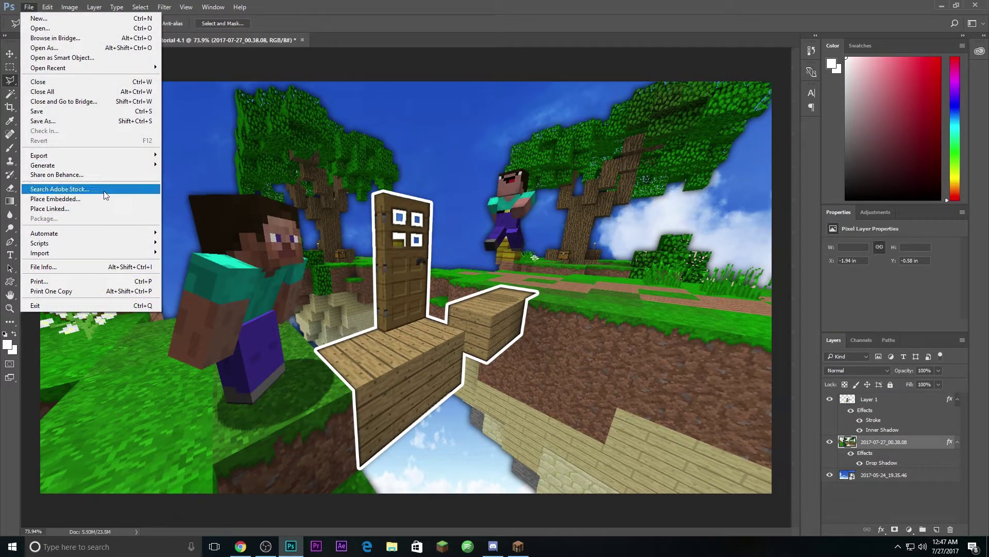
pyautogui.click(61, 198)
pyautogui.scroll(-6, 693, 336)
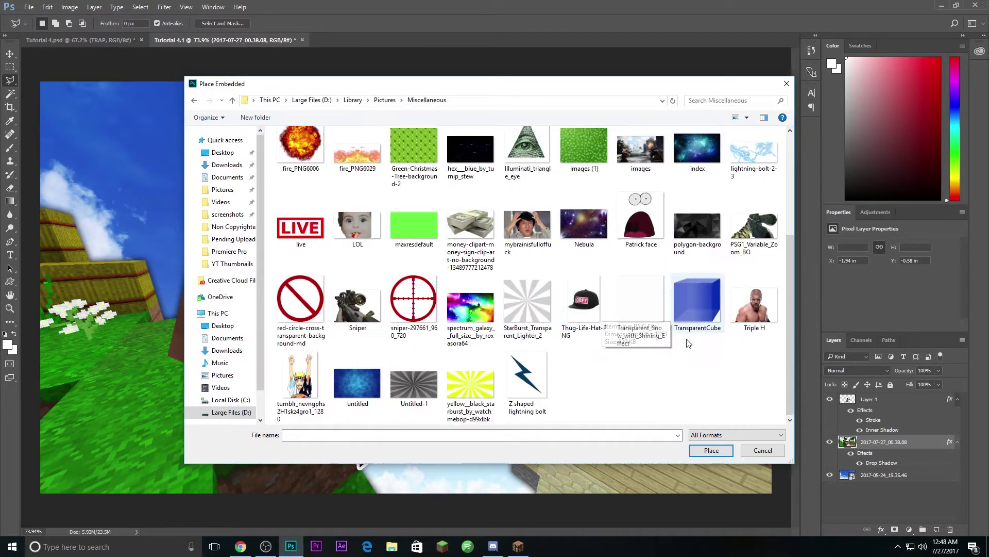
pyautogui.scroll(2, 592, 330)
pyautogui.scroll(-2, 572, 332)
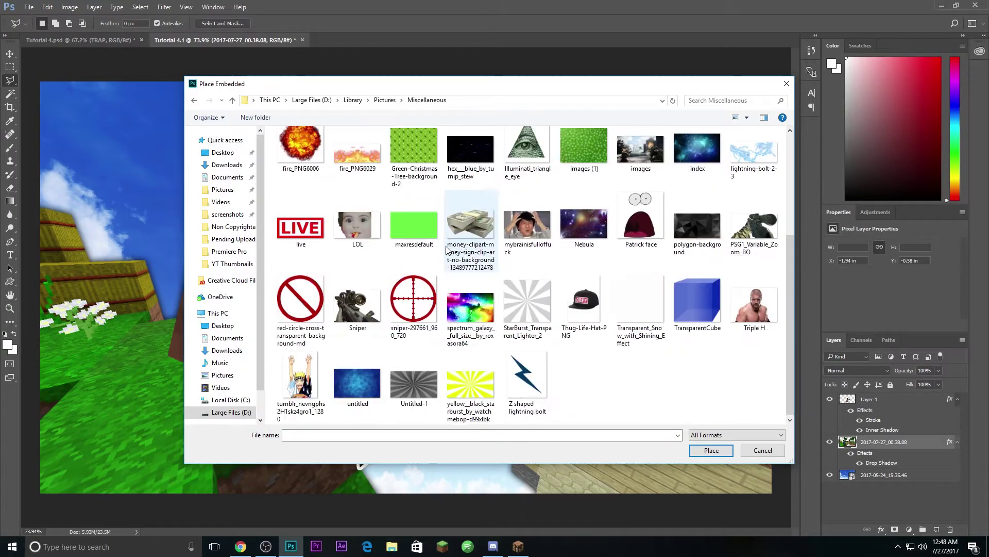
pyautogui.scroll(3, 363, 241)
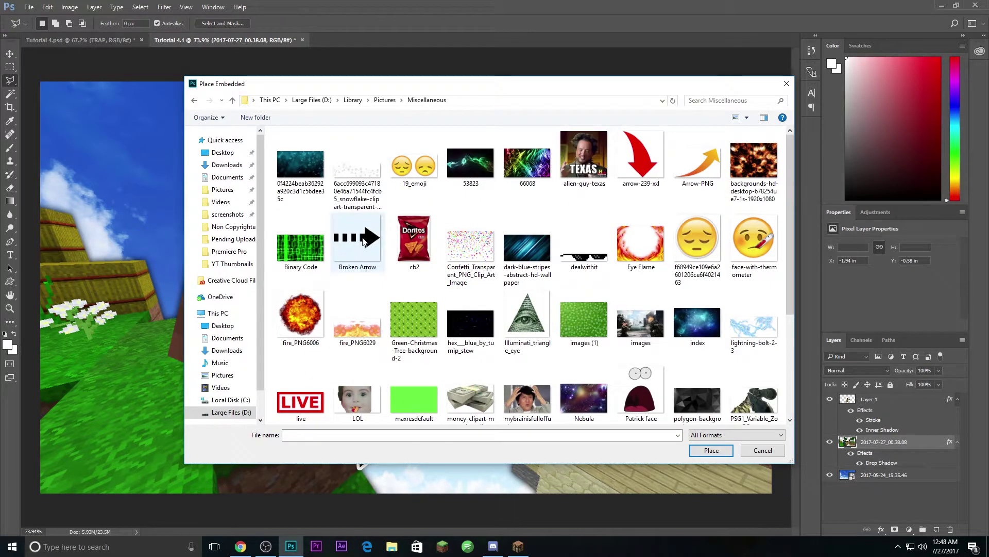
pyautogui.doubleClick(363, 241)
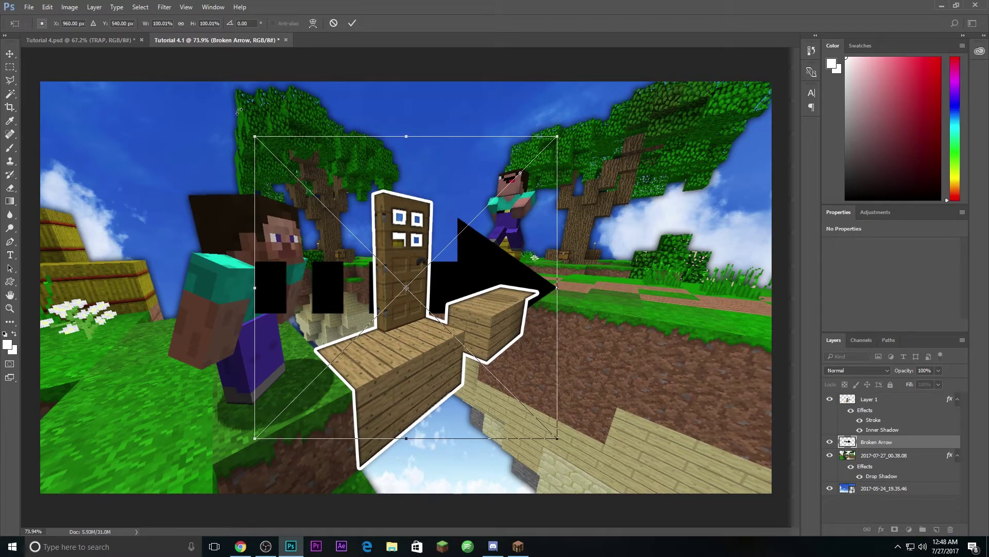
# Step: Move the placed arrow over the right half of the canvas and flip it horizontally
pyautogui.moveTo(324, 158); pyautogui.dragTo(482, 144)
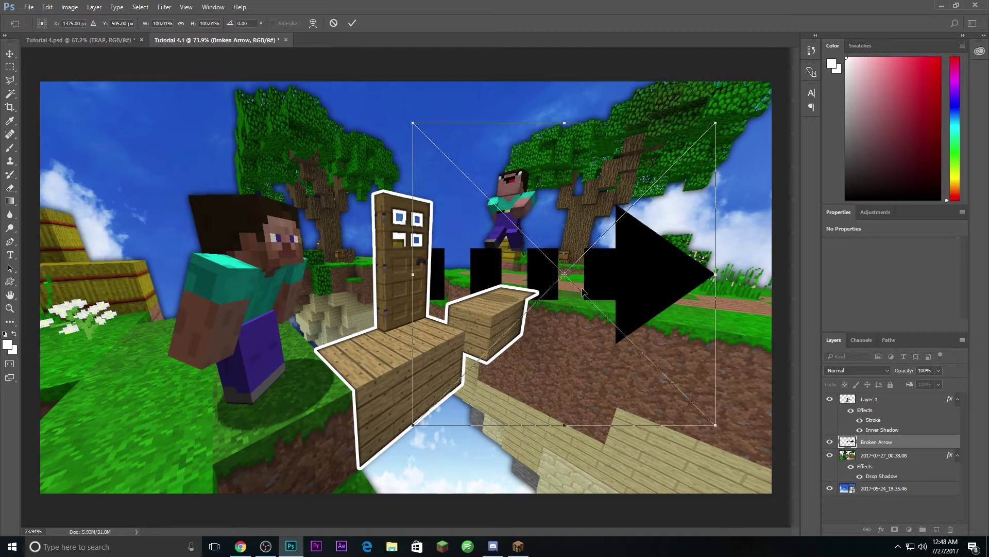
pyautogui.rightClick(615, 284)
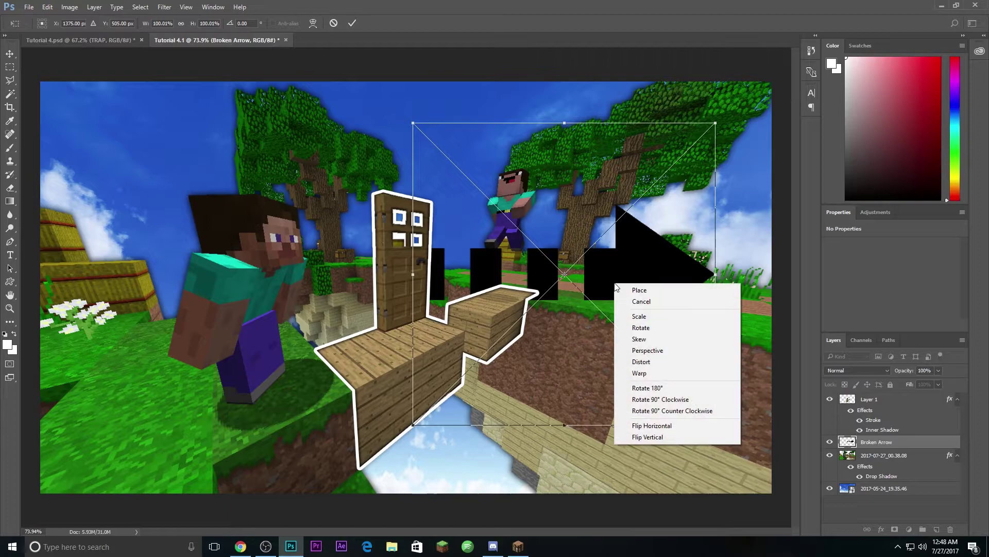
pyautogui.click(670, 426)
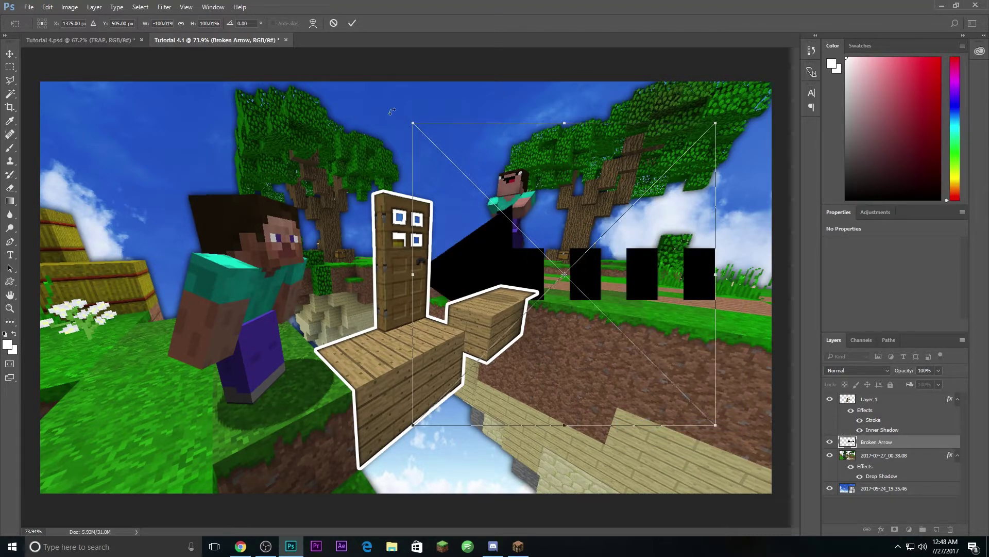
# Step: Rotate the arrow to -30°, scale it to about 104%, position it in the canvas's upper-right corner pointing down-left, and commit the placement
pyautogui.scroll(-1, 518, 180)
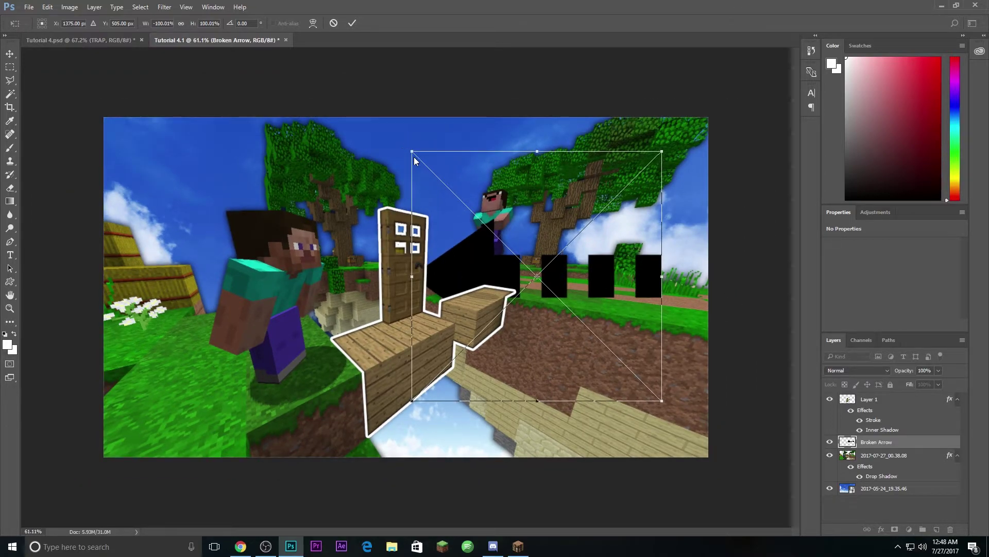
pyautogui.moveTo(405, 147); pyautogui.dragTo(359, 237)
pyautogui.moveTo(600, 318); pyautogui.dragTo(692, 223)
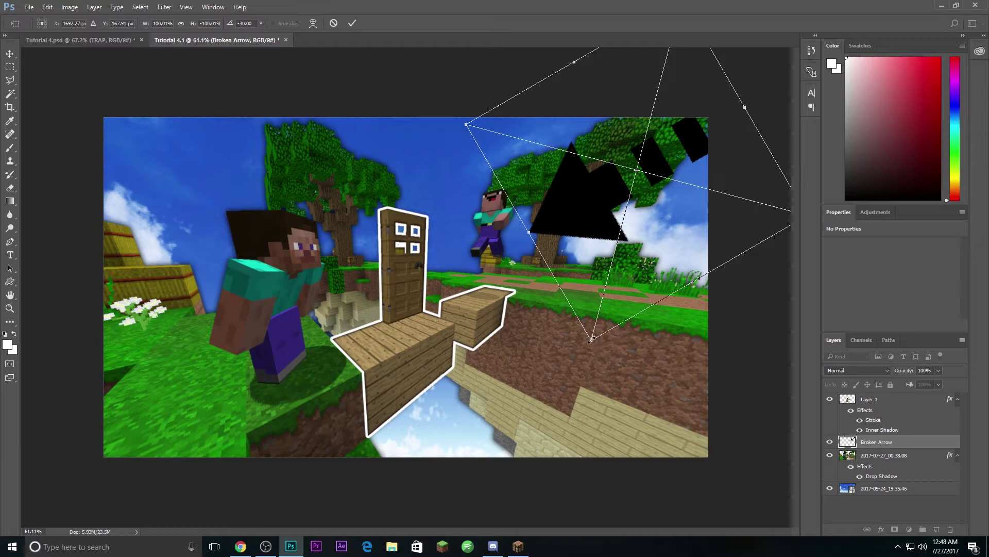
pyautogui.moveTo(591, 342); pyautogui.dragTo(579, 371)
pyautogui.moveTo(576, 391); pyautogui.dragTo(577, 395)
pyautogui.moveTo(658, 304); pyautogui.dragTo(677, 278)
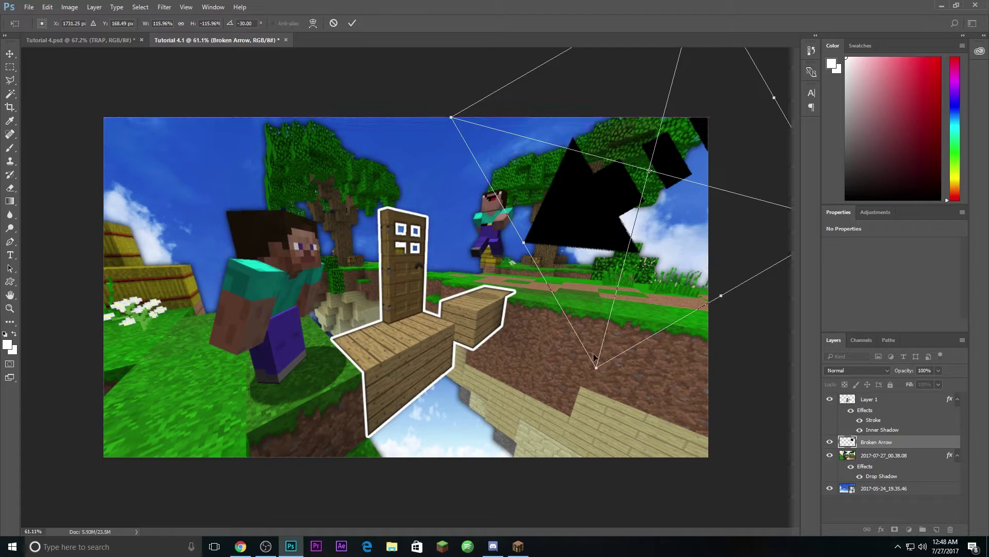
pyautogui.moveTo(596, 367); pyautogui.dragTo(624, 322)
pyautogui.moveTo(662, 272); pyautogui.dragTo(671, 297)
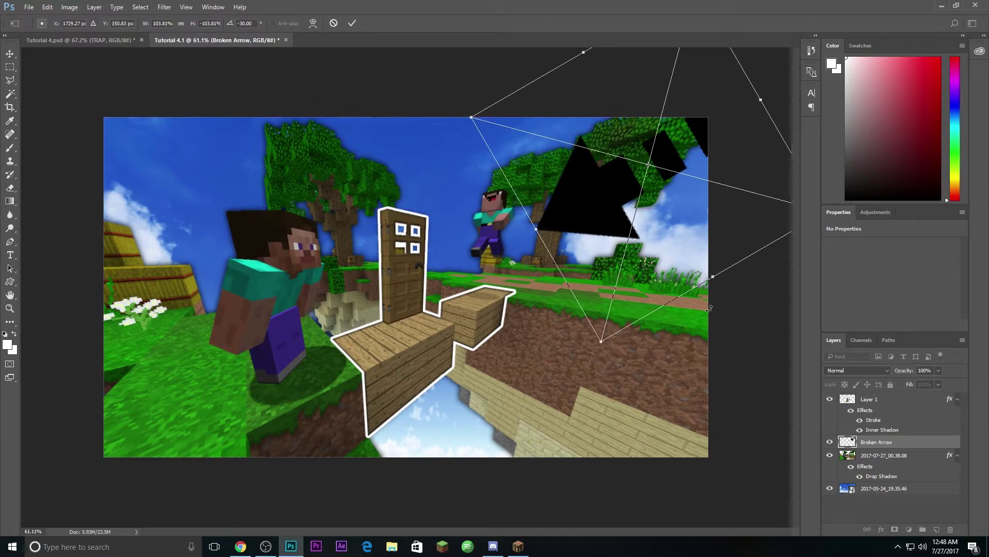
pyautogui.press('Return')
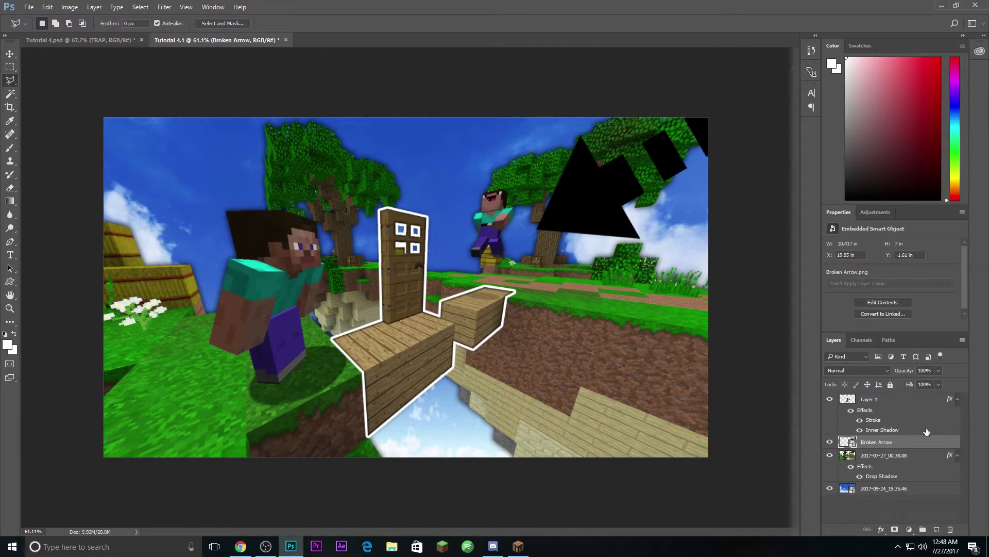
# Step: Add a color overlay in red ff0000 with Normal blending and 100% opacity to the Broken Arrow layer
pyautogui.doubleClick(928, 441)
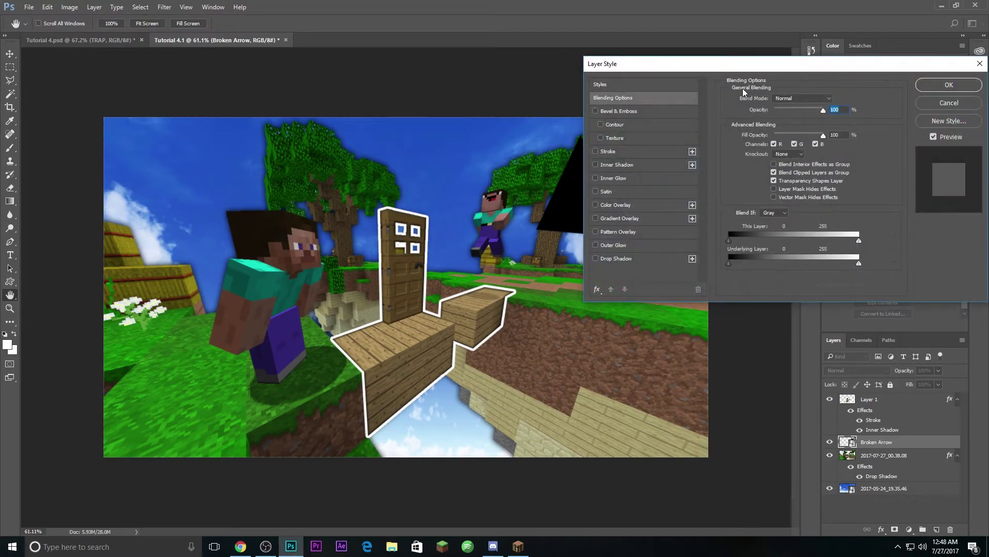
pyautogui.moveTo(723, 67); pyautogui.dragTo(844, 66)
pyautogui.click(725, 203)
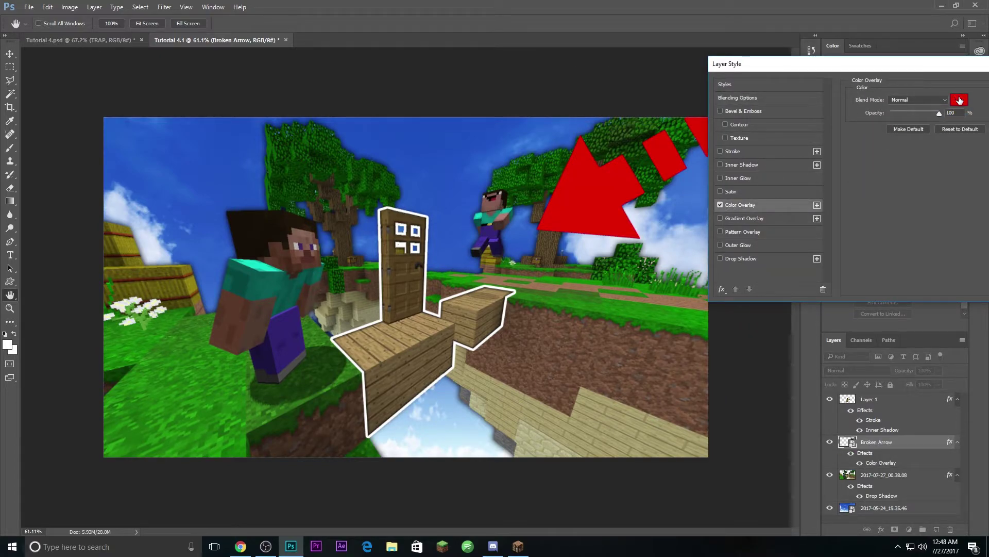
pyautogui.click(960, 100)
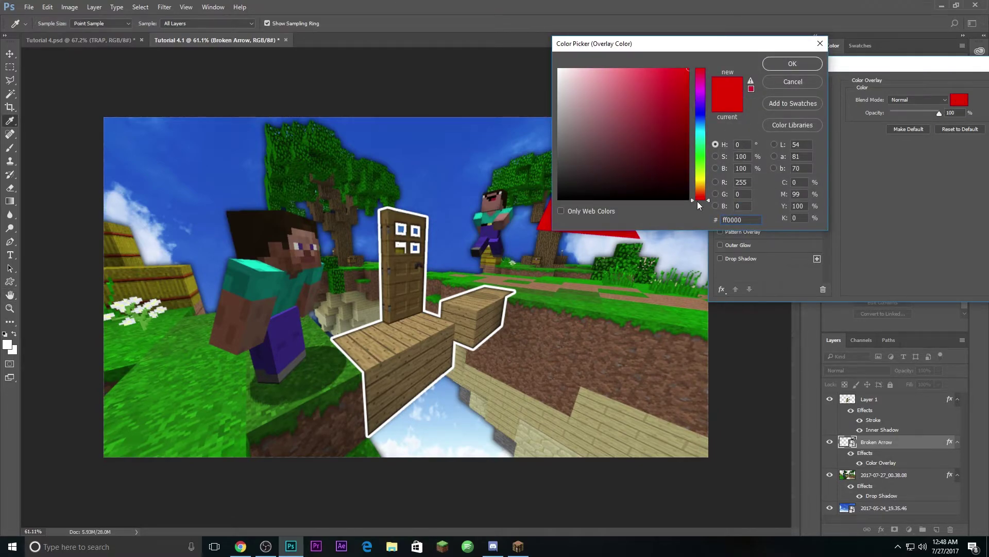
pyautogui.moveTo(707, 200); pyautogui.dragTo(704, 242)
pyautogui.click(792, 63)
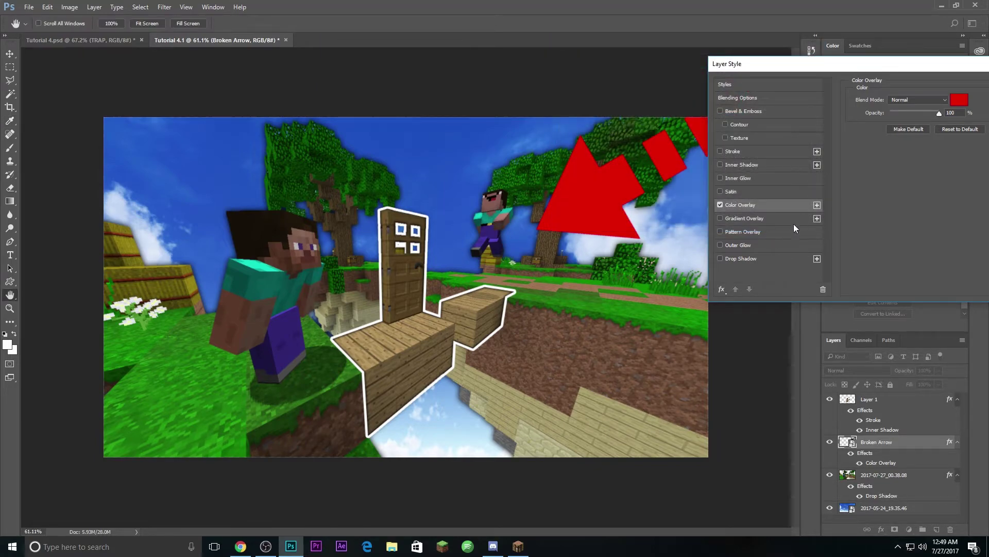
# Step: Add a white outside stroke of 20 px to the Broken Arrow layer
pyautogui.click(719, 151)
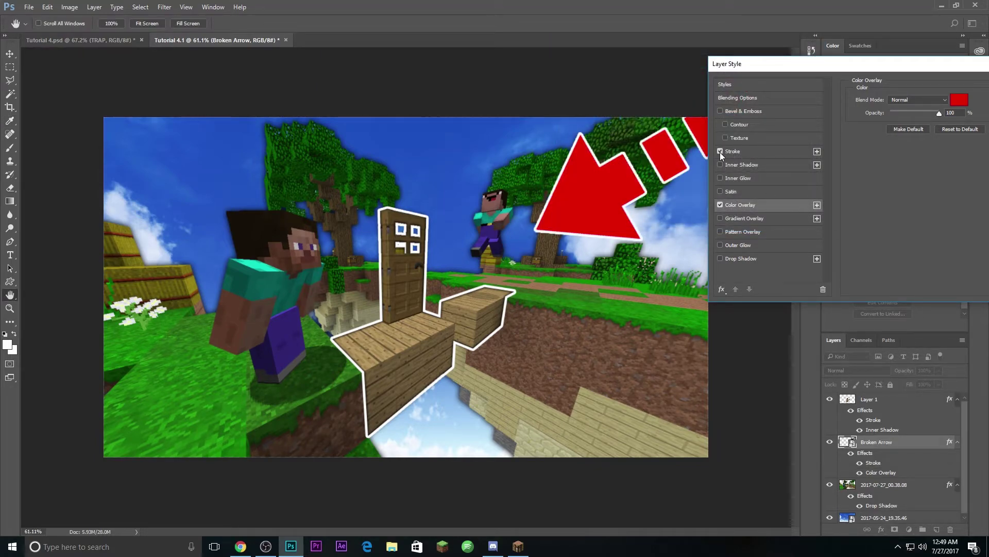
pyautogui.click(747, 153)
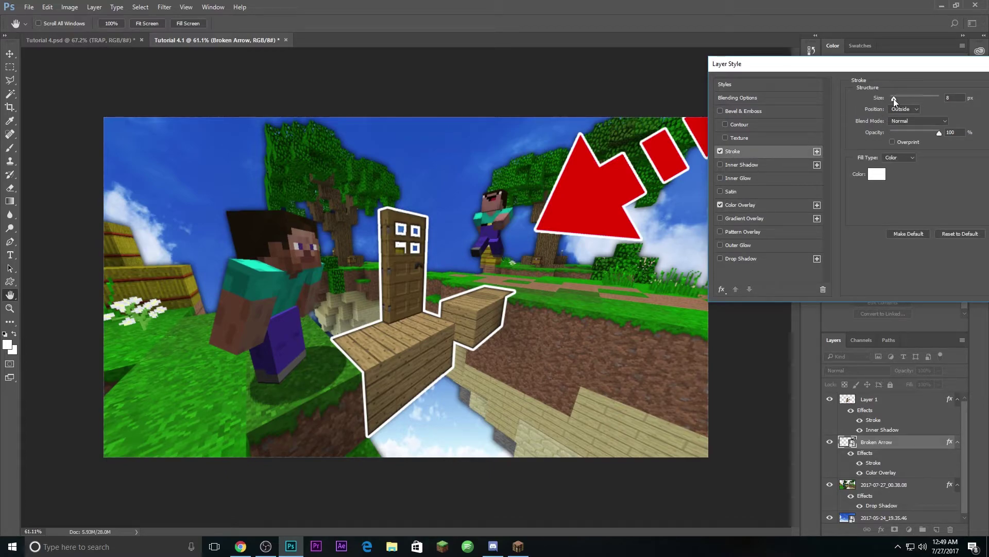
pyautogui.moveTo(893, 98); pyautogui.dragTo(898, 100)
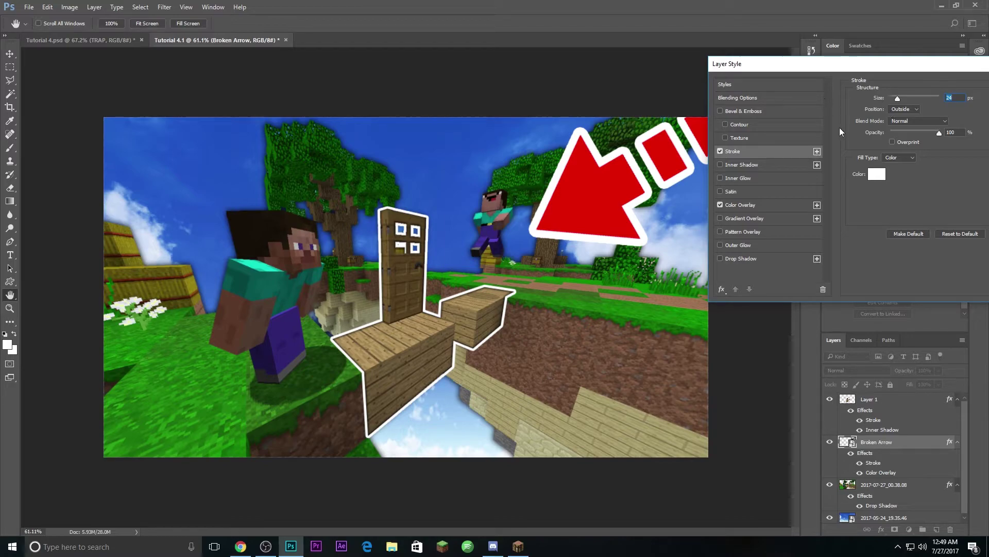
pyautogui.moveTo(898, 96); pyautogui.dragTo(889, 93)
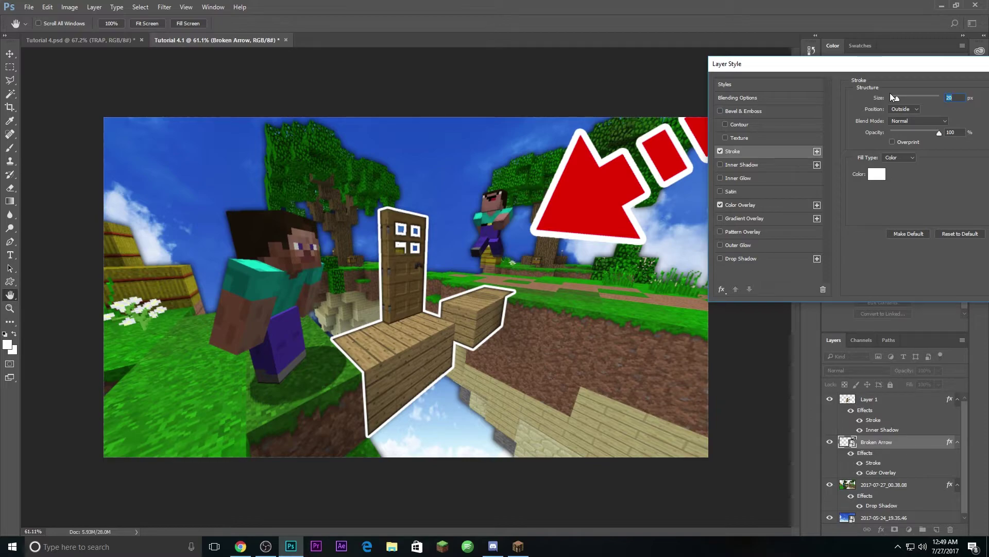
pyautogui.press('Down')
pyautogui.press('Down')
pyautogui.press('Up')
pyautogui.press('Up')
# Step: Add a drop shadow with 36% spread and 114 px size to the arrow and apply the layer style
pyautogui.moveTo(896, 71)
pyautogui.mouseDown()
pyautogui.moveTo(734, 18)
pyautogui.moveTo(280, 91)
pyautogui.moveTo(227, 71)
pyautogui.moveTo(734, 42)
pyautogui.moveTo(724, 56)
pyautogui.moveTo(183, 53)
pyautogui.mouseUp()
pyautogui.click(575, 245)
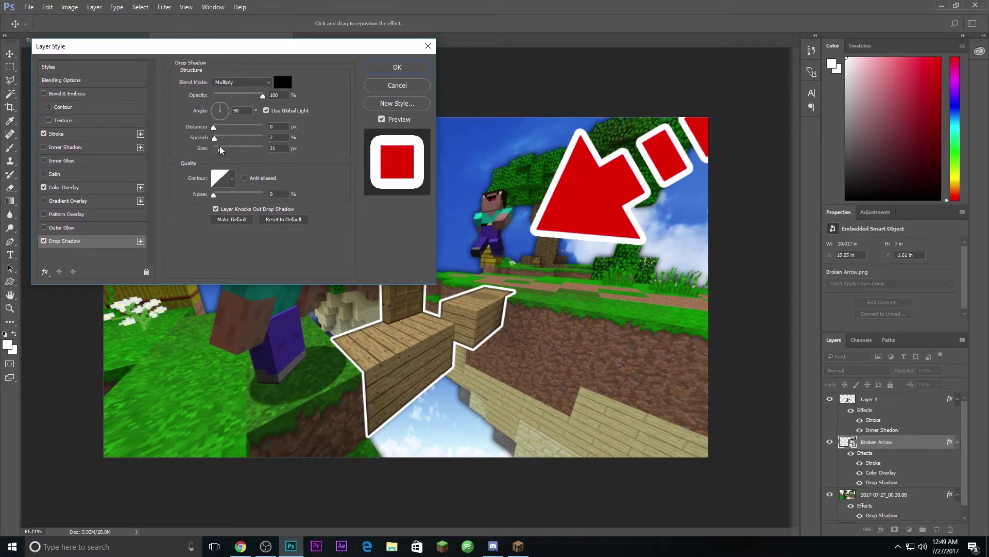
pyautogui.moveTo(215, 138); pyautogui.dragTo(235, 148)
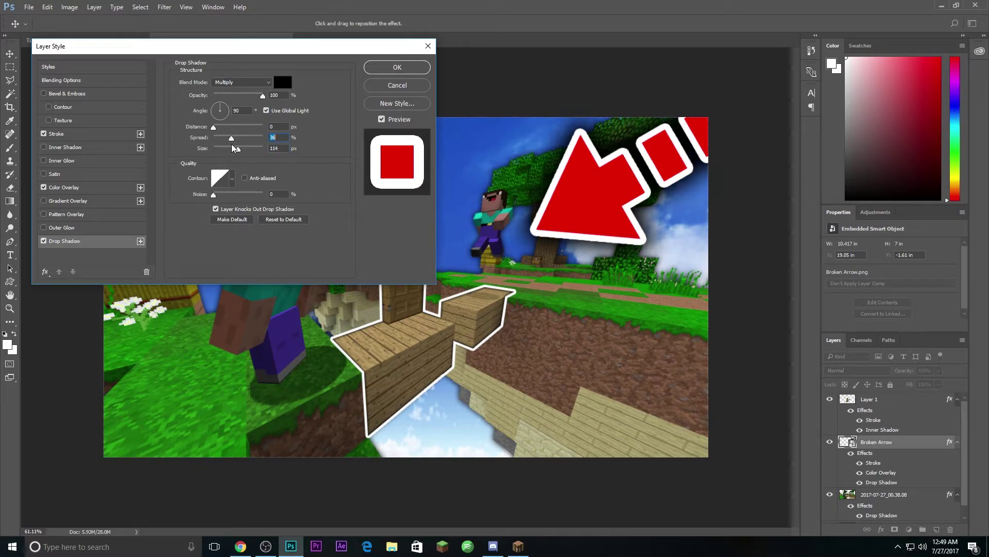
pyautogui.click(399, 69)
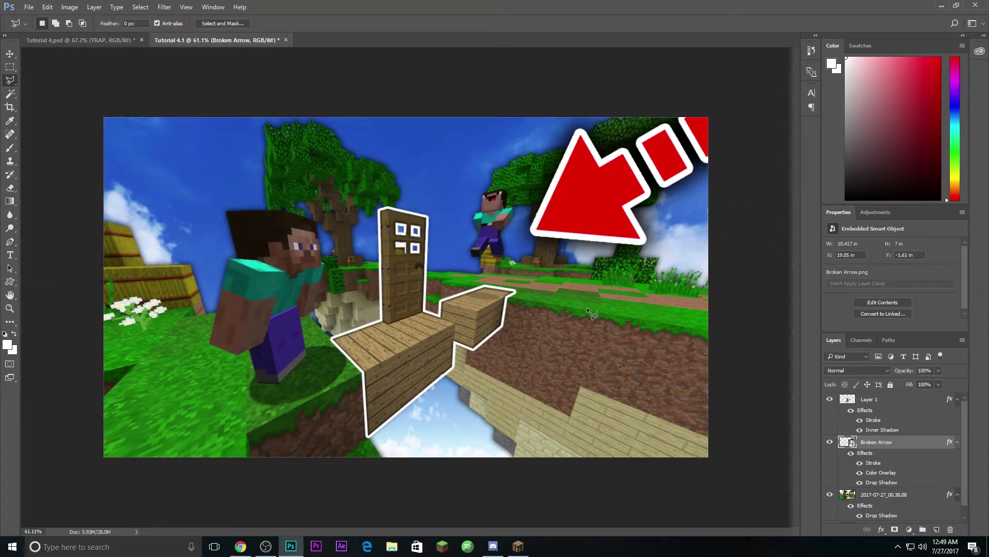
# Step: Add the white, centred text "DOOR" in GROBOLD over the dirt area beside the planks
pyautogui.scroll(1, 523, 305)
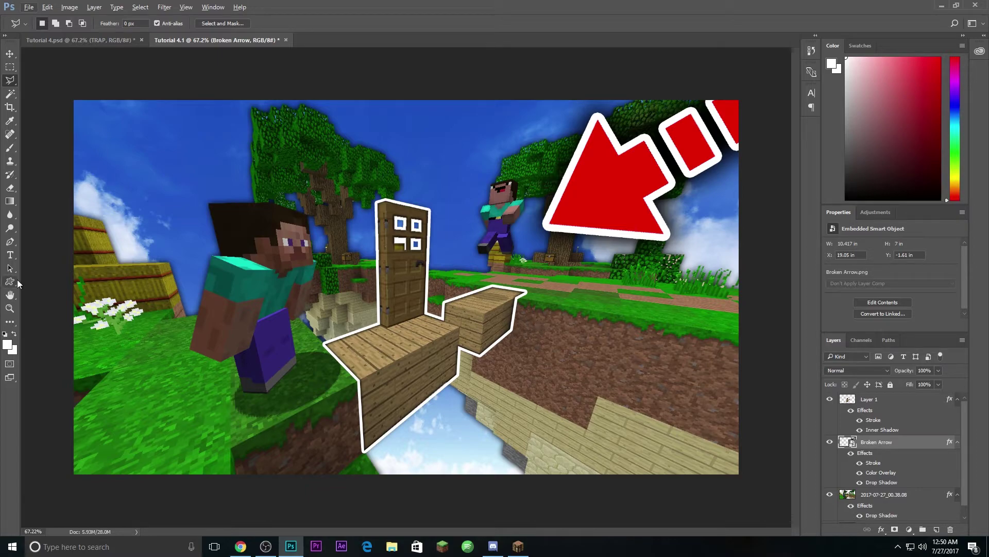
pyautogui.click(10, 256)
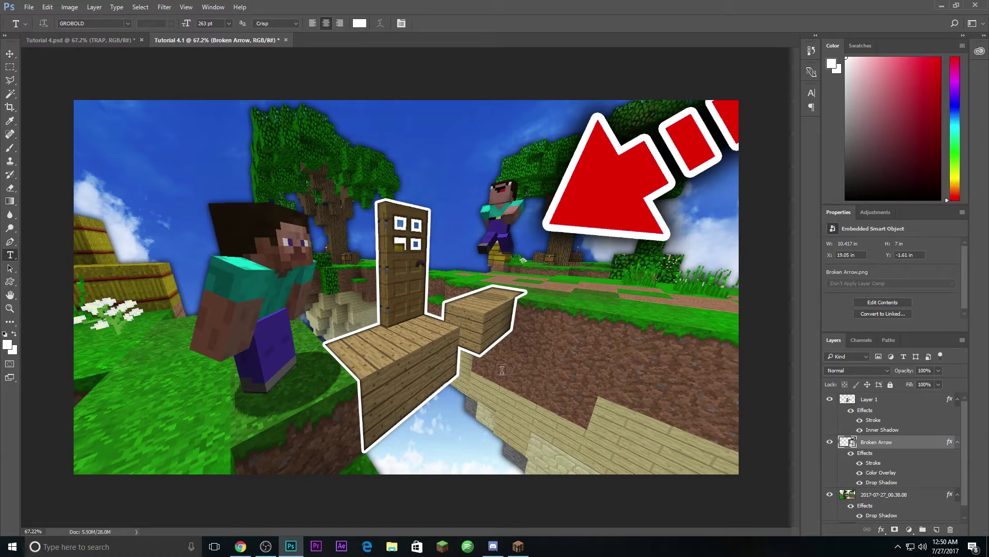
pyautogui.click(529, 376)
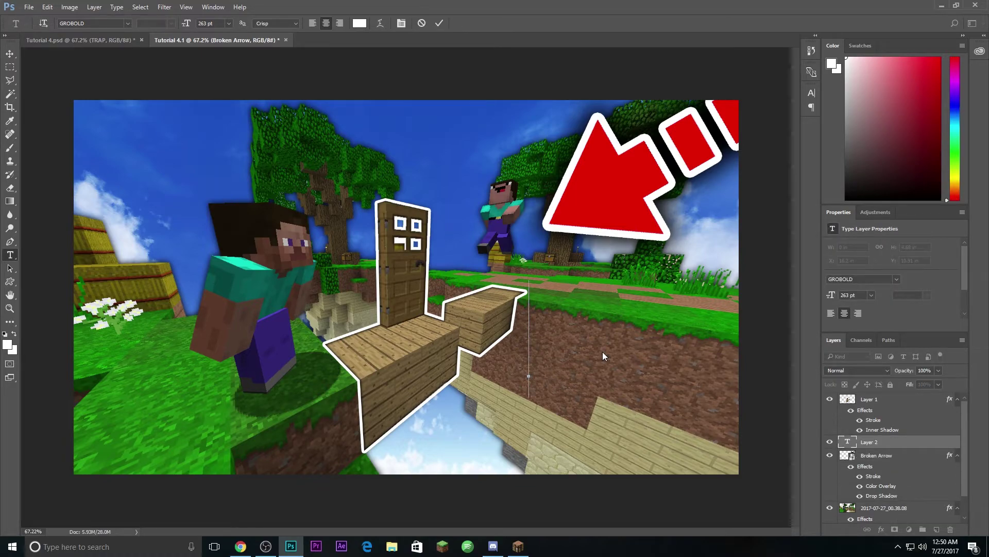
pyautogui.write('door')
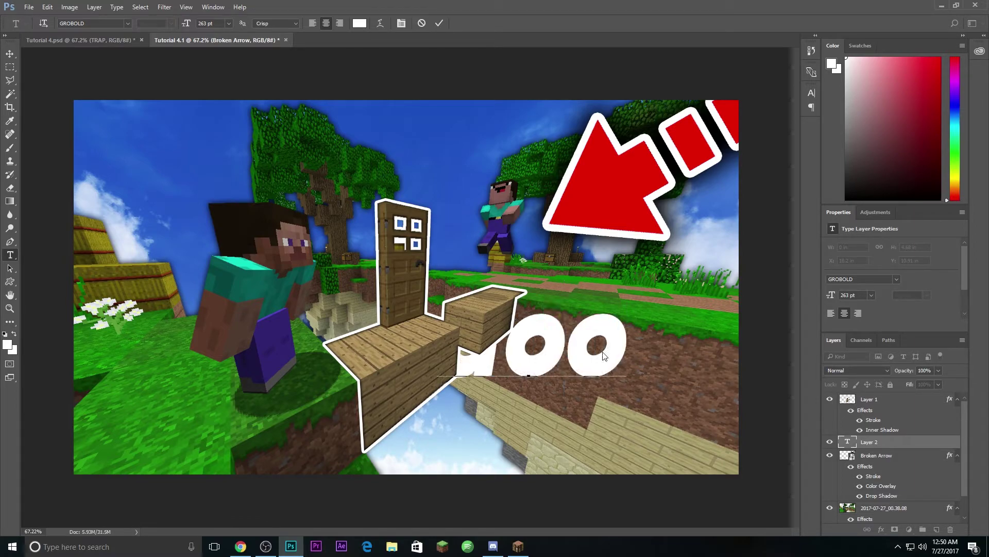
pyautogui.write('DOOR')
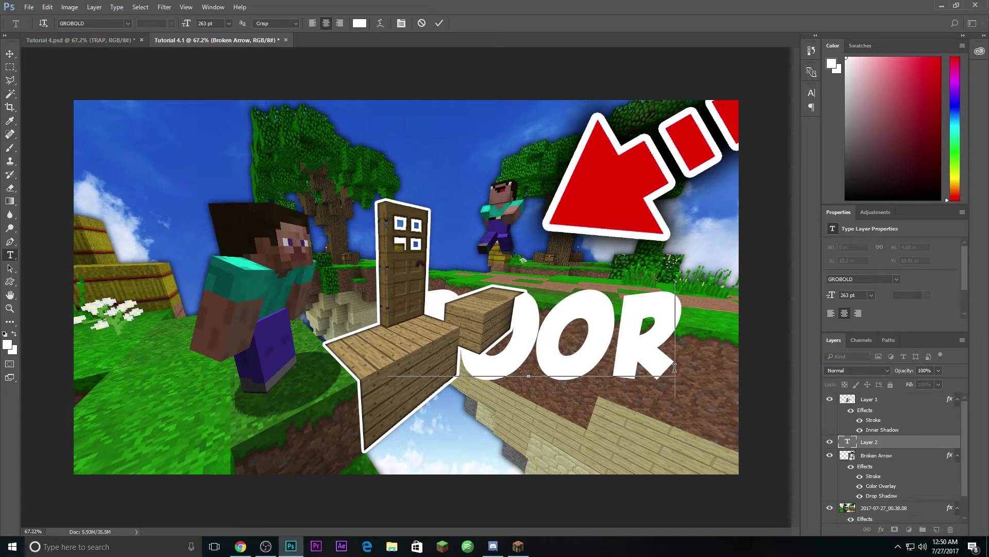
# Step: Set the DOOR text's vertical scale to 124% and its font size to 232 pt, and commit the text
pyautogui.moveTo(671, 368); pyautogui.dragTo(387, 344)
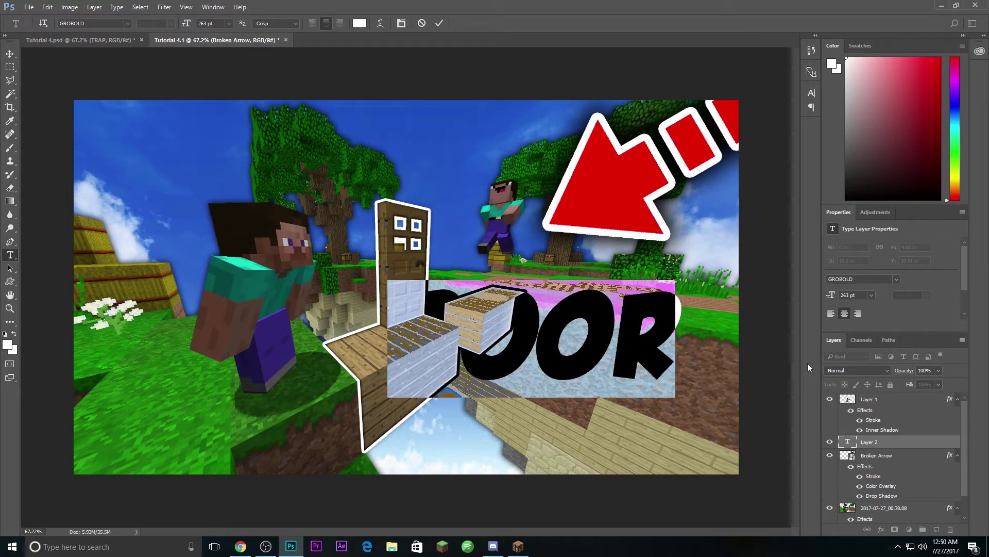
pyautogui.click(812, 94)
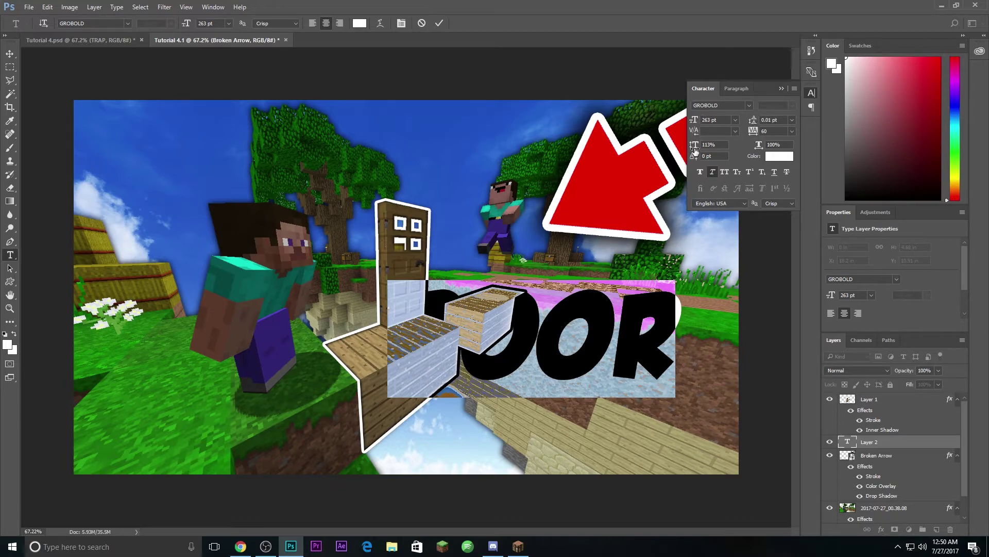
pyautogui.moveTo(696, 148); pyautogui.dragTo(696, 146)
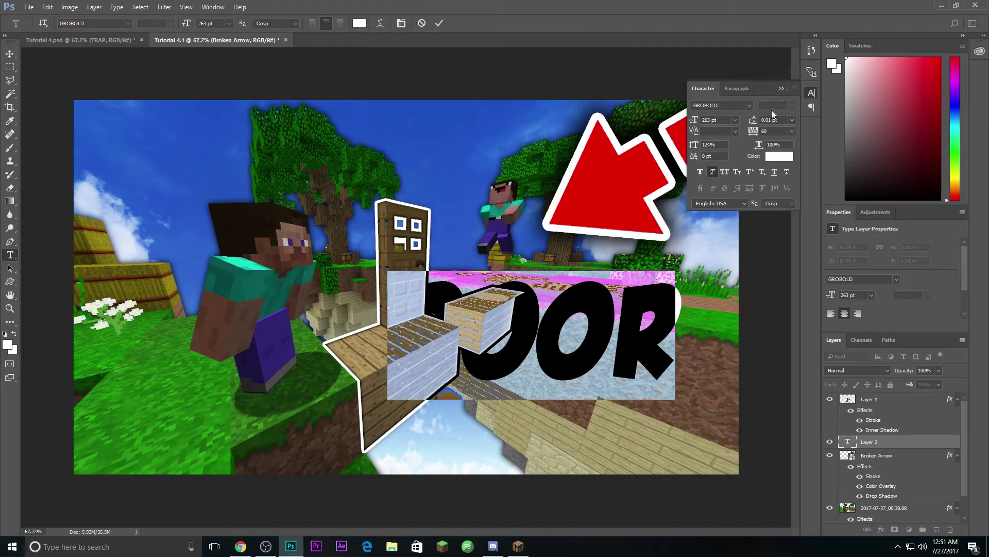
pyautogui.click(781, 88)
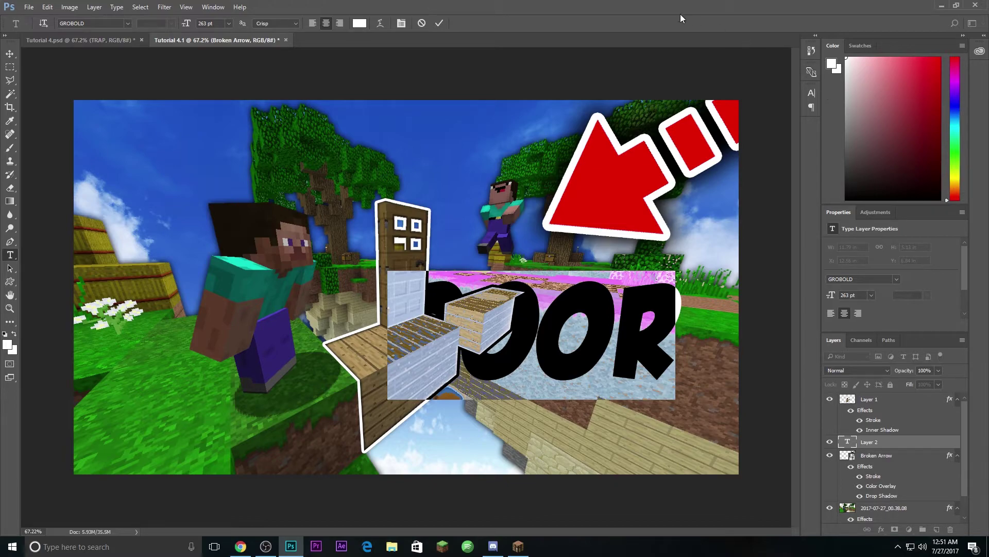
pyautogui.moveTo(187, 25); pyautogui.dragTo(174, 39)
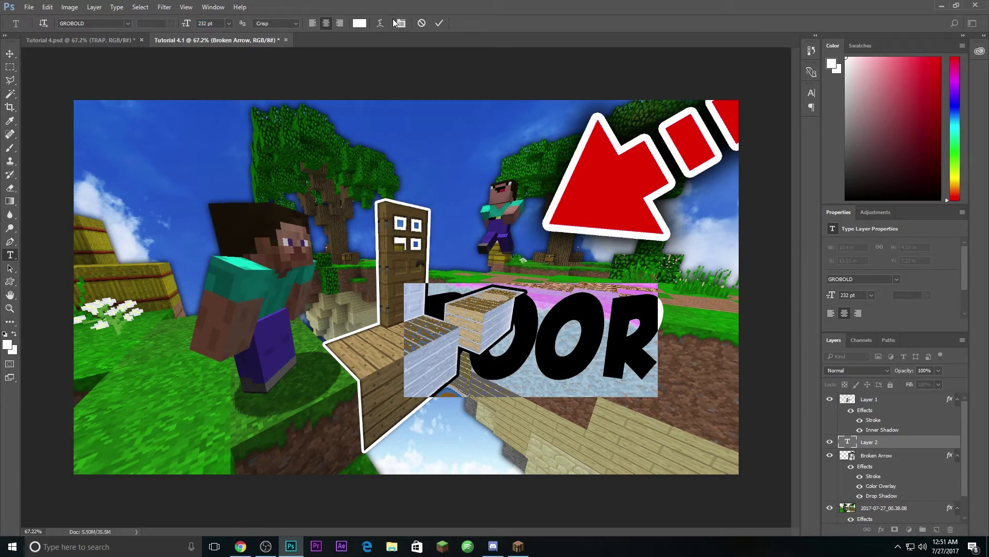
pyautogui.click(439, 24)
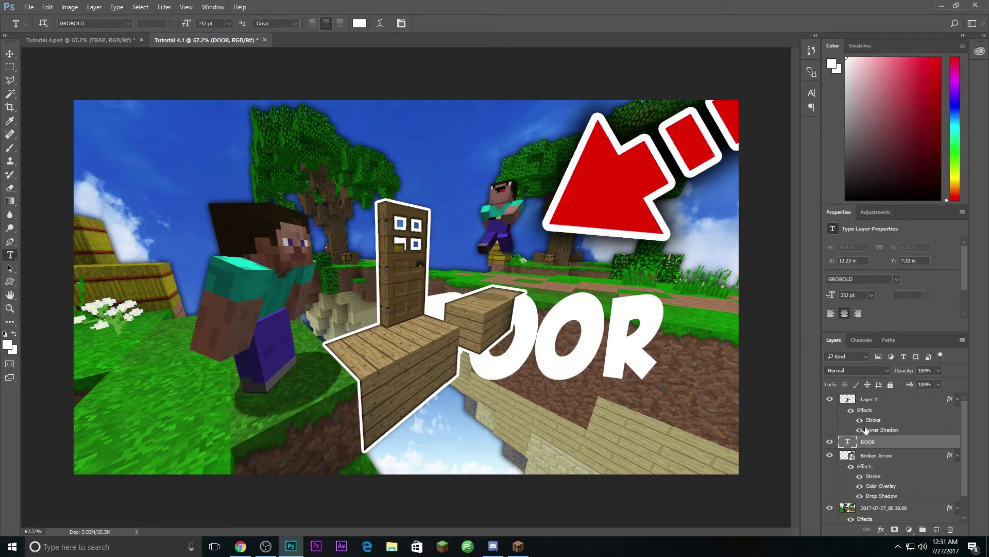
# Step: Move the DOOR text over the dirt and planks beside the bridge and bring its layer above Layer 1
pyautogui.click(10, 54)
pyautogui.moveTo(607, 356); pyautogui.dragTo(660, 399)
pyautogui.moveTo(886, 441); pyautogui.dragTo(889, 400)
pyautogui.moveTo(609, 384)
pyautogui.mouseDown()
pyautogui.moveTo(610, 356)
pyautogui.moveTo(600, 366)
pyautogui.moveTo(620, 368)
pyautogui.mouseUp()
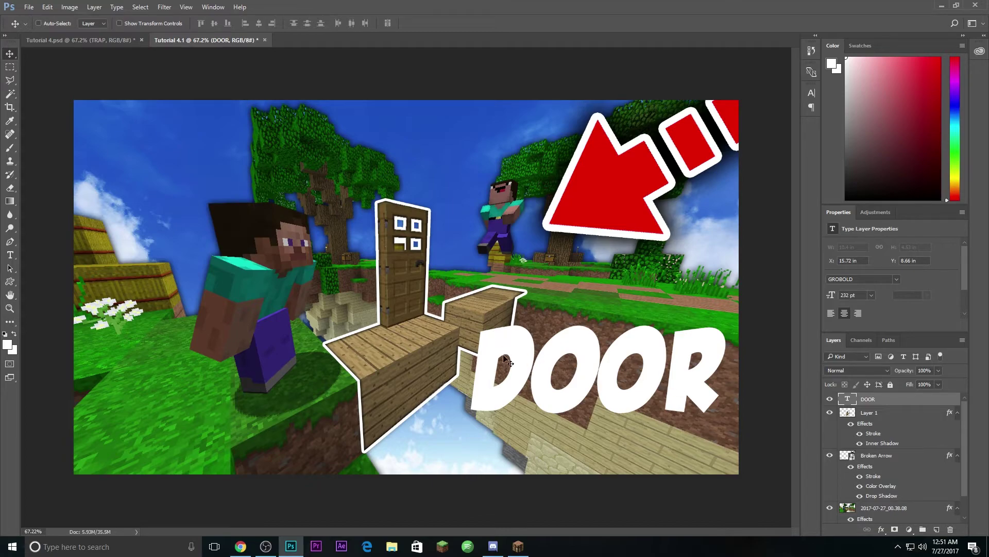
# Step: Collapse the effects lists of the layers and select the 2017-07-27_00.38.08 layer
pyautogui.click(957, 414)
pyautogui.click(957, 426)
pyautogui.click(958, 439)
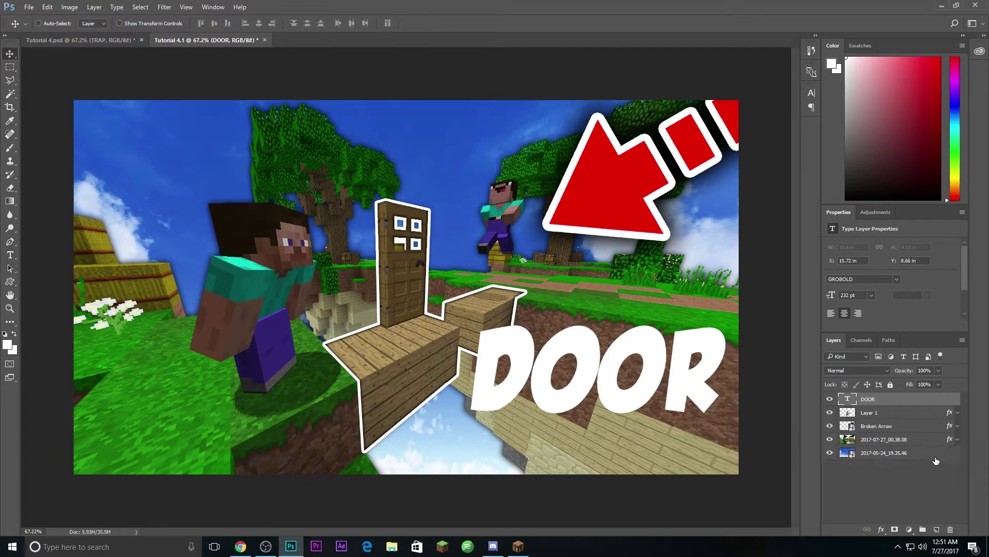
pyautogui.click(917, 443)
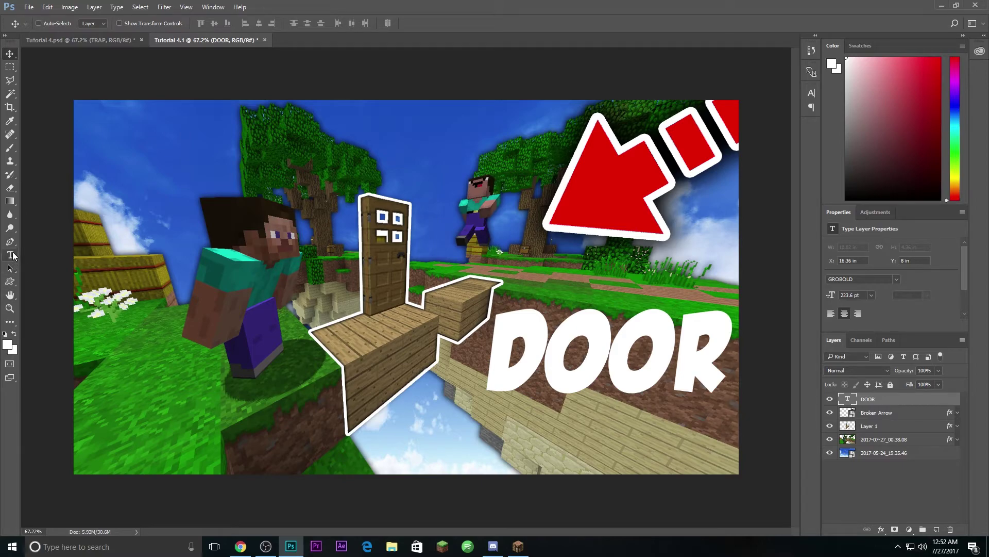
# Step: Add a new white GROBOLD text layer reading "TRAP" under the DOOR text
pyautogui.click(10, 255)
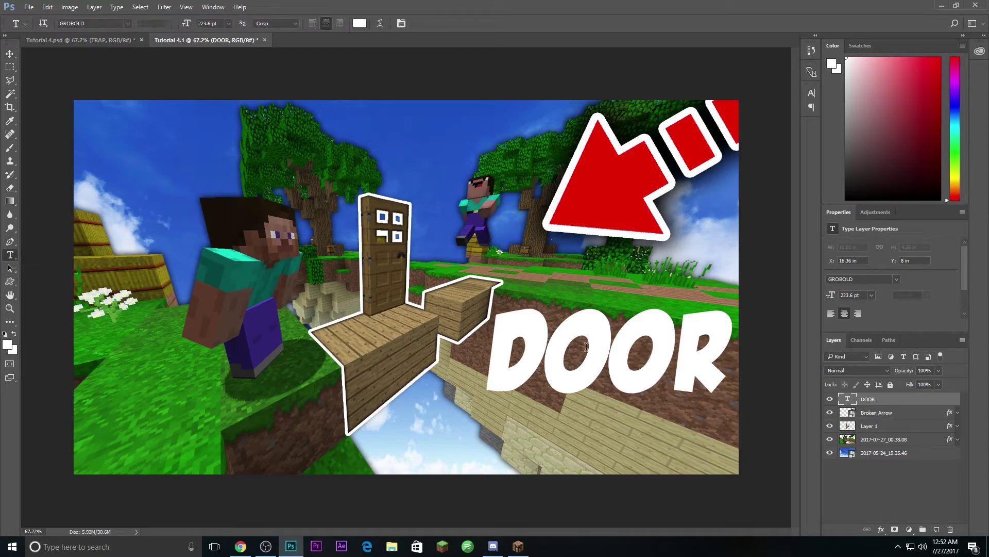
pyautogui.click(602, 448)
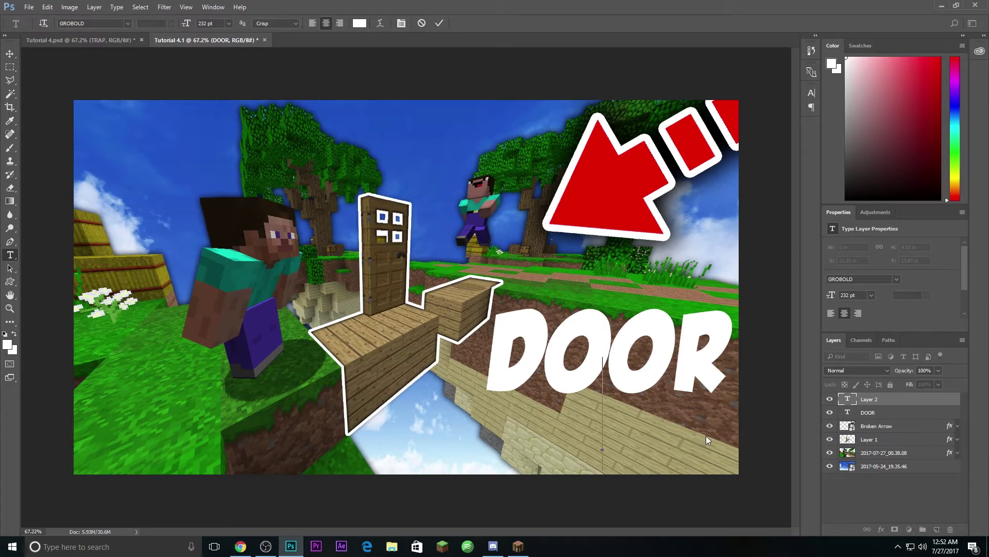
pyautogui.write('tr')
pyautogui.press('BackSpace')
pyautogui.press('BackSpace')
pyautogui.write('TRA')
pyautogui.press('BackSpace')
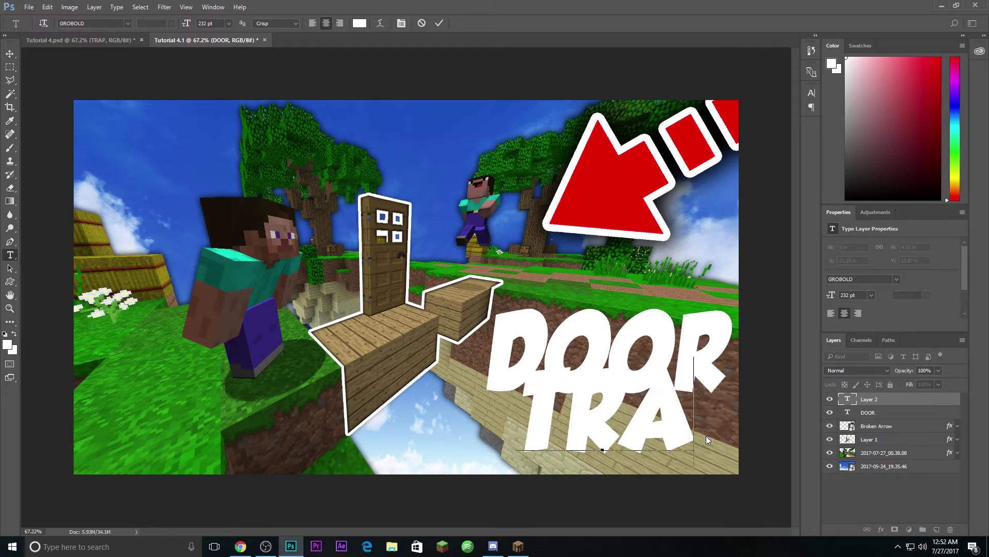
pyautogui.write('P')
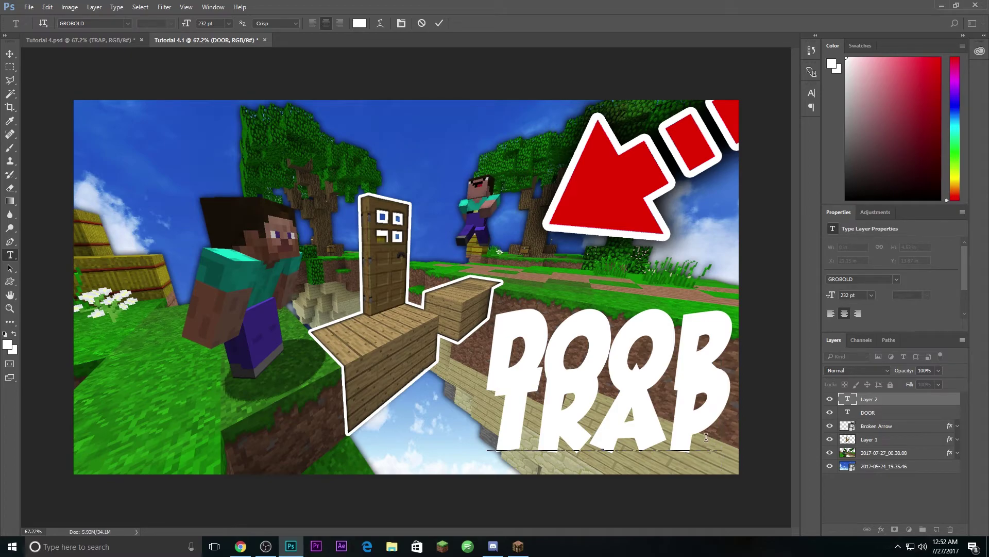
# Step: Try an exclamation mark after TRAP and delete it again
pyautogui.write('!')
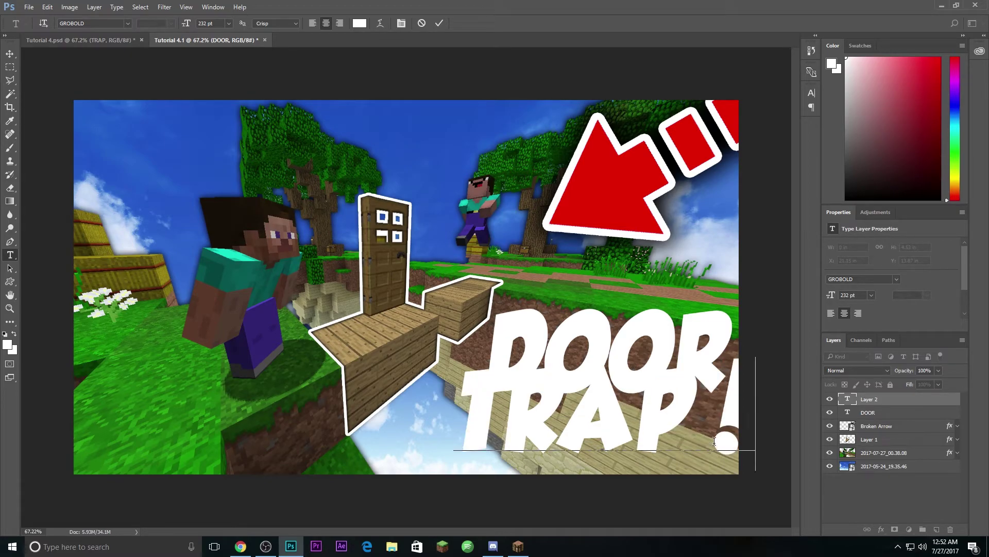
pyautogui.click(714, 441)
pyautogui.moveTo(644, 434); pyautogui.dragTo(747, 412)
pyautogui.click(709, 425)
pyautogui.hotkey('shift', 'Right')
pyautogui.press('Delete')
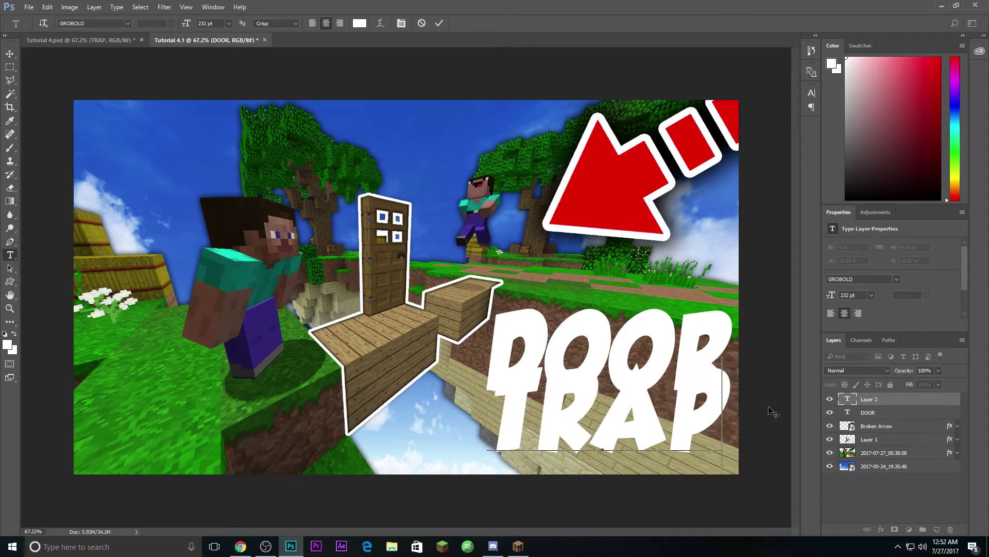
# Step: Set the TRAP text's font size to 204 pt, commit it and move it down just below DOOR
pyautogui.moveTo(727, 433); pyautogui.dragTo(480, 435)
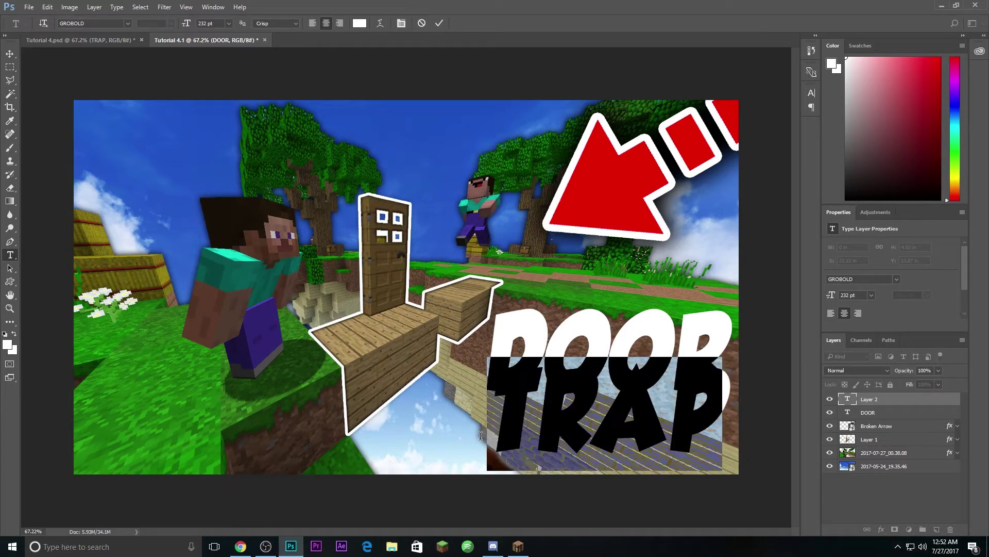
pyautogui.moveTo(187, 24); pyautogui.dragTo(171, 28)
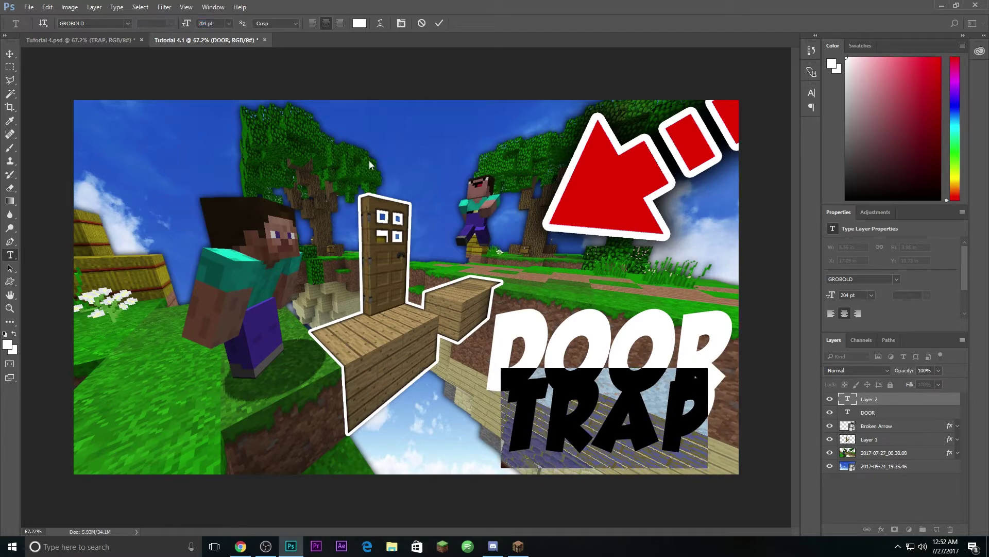
pyautogui.click(435, 24)
pyautogui.click(10, 53)
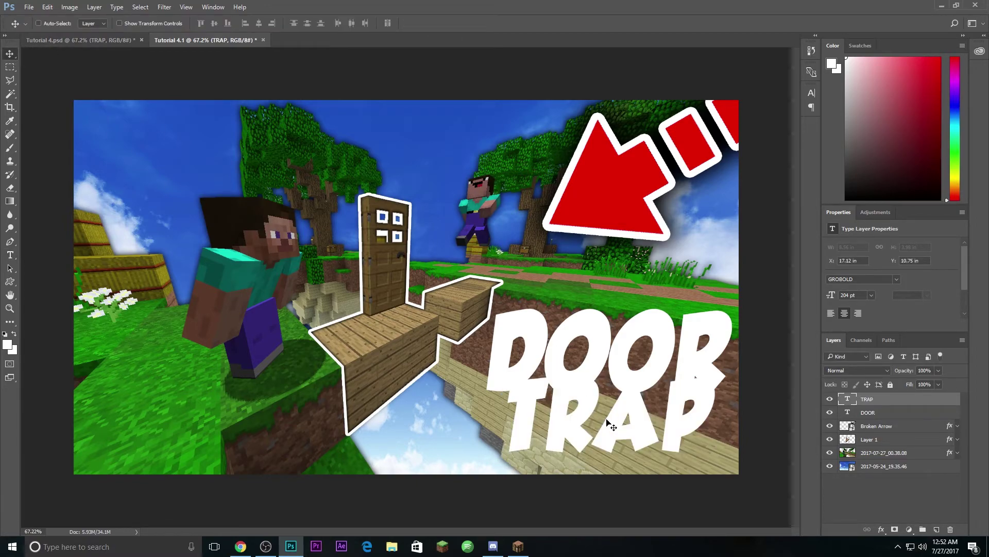
pyautogui.moveTo(612, 424); pyautogui.dragTo(608, 437)
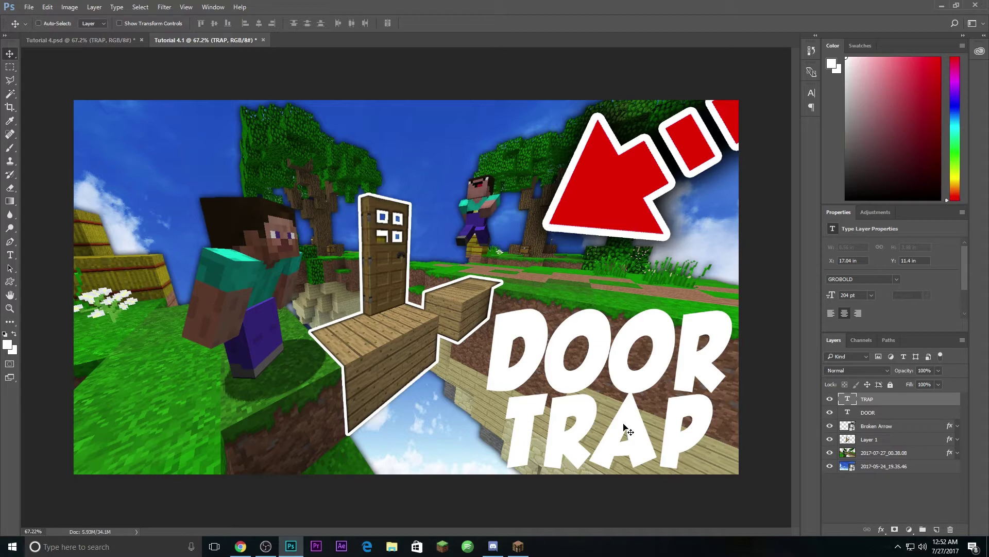
pyautogui.moveTo(627, 424); pyautogui.dragTo(629, 427)
# Step: Try the DOOR text slightly higher above TRAP and nudge it back down
pyautogui.click(887, 416)
pyautogui.hotkey('shift', 'Up')
pyautogui.hotkey('shift', 'Up')
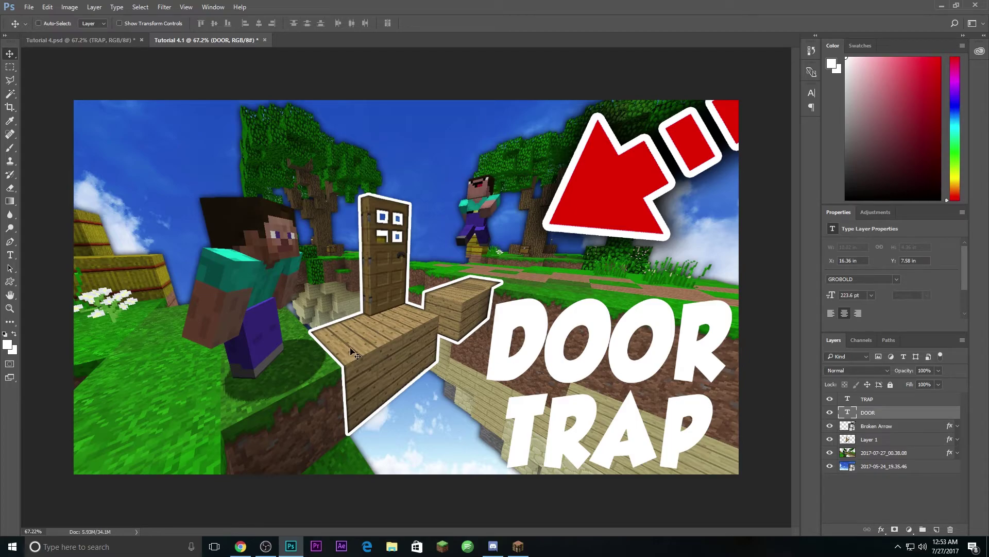
pyautogui.hotkey('shift', 'Down')
pyautogui.hotkey('shift', 'Down')
pyautogui.hotkey('shift', 'Down')
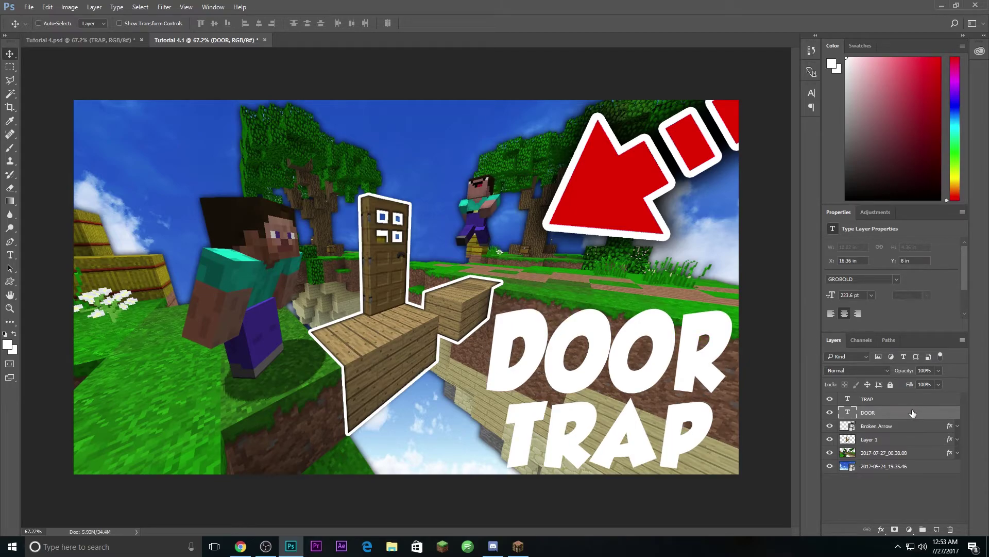
# Step: Add Bevel & Emboss and Inner Glow effects to the DOOR layer's style
pyautogui.doubleClick(912, 413)
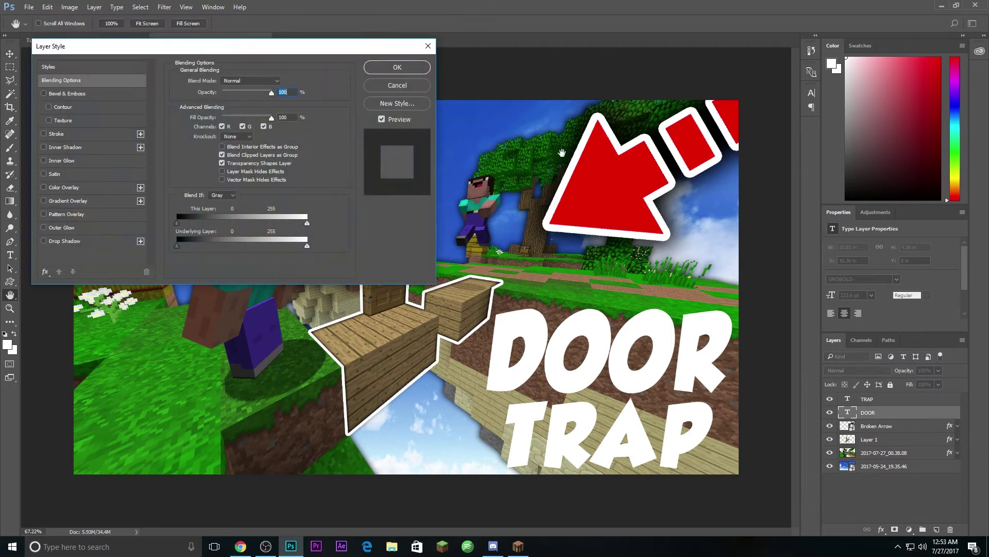
pyautogui.moveTo(334, 47); pyautogui.dragTo(753, 31)
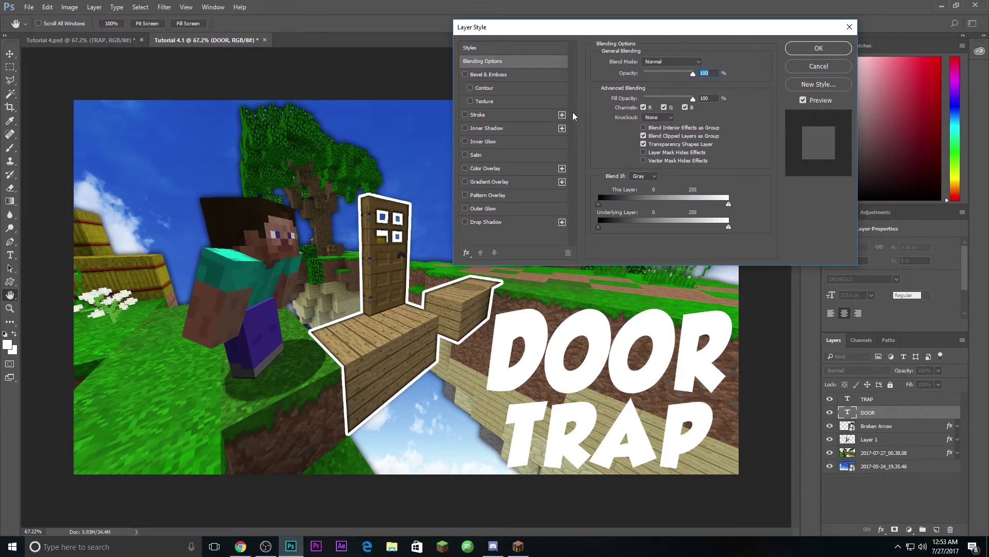
pyautogui.click(465, 75)
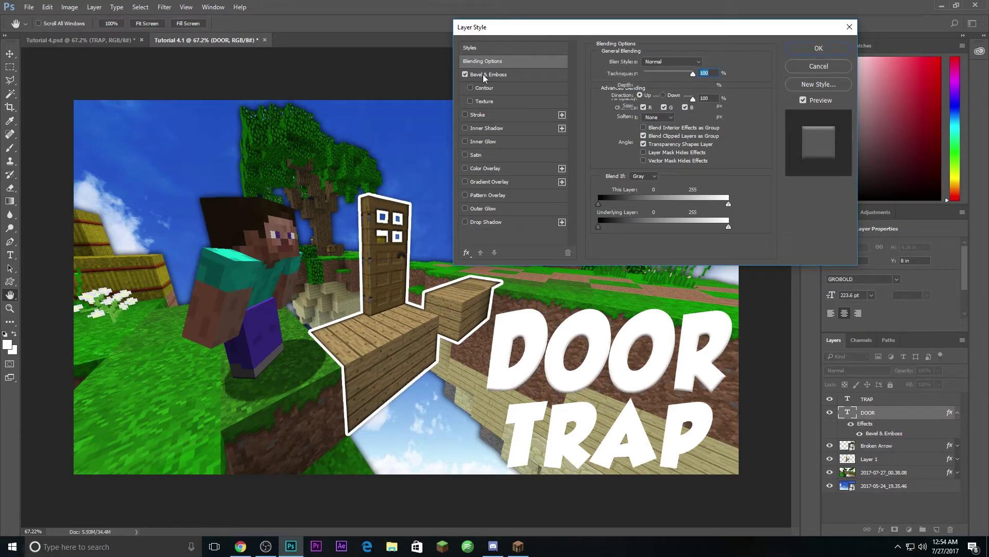
pyautogui.click(483, 75)
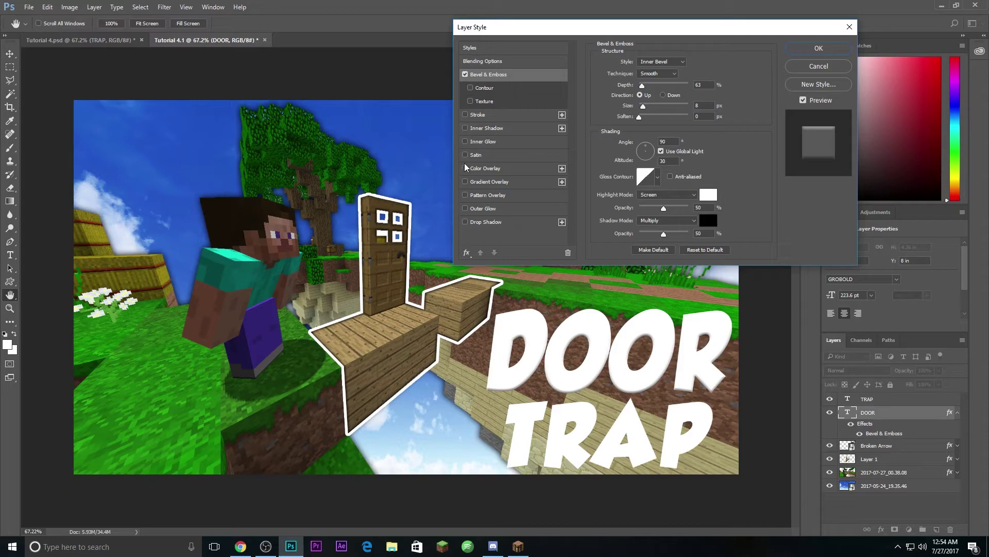
pyautogui.click(465, 141)
pyautogui.click(479, 144)
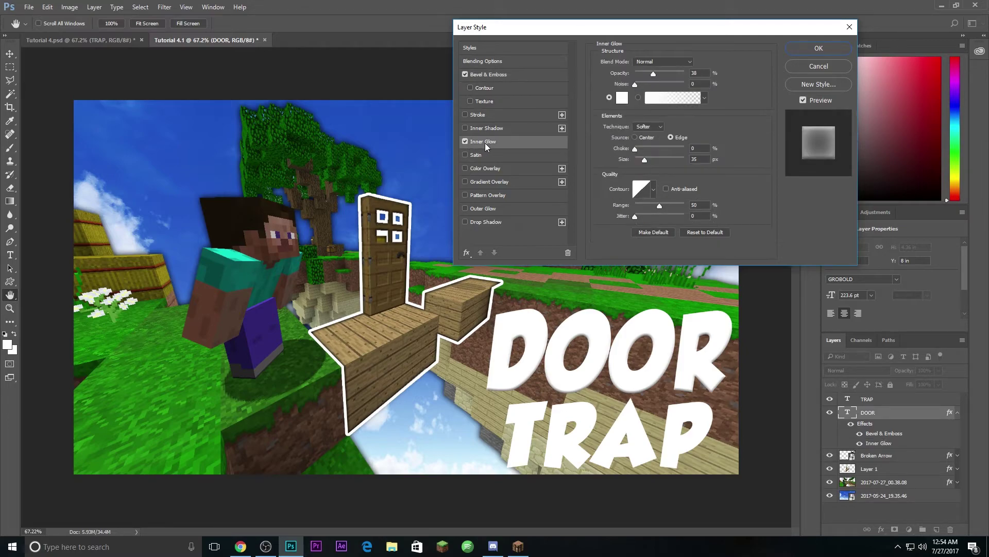
# Step: Enable a Gradient Overlay on DOOR, fine-tune the Inner Glow's size and opacity, and show the Gradient Overlay settings
pyautogui.click(465, 181)
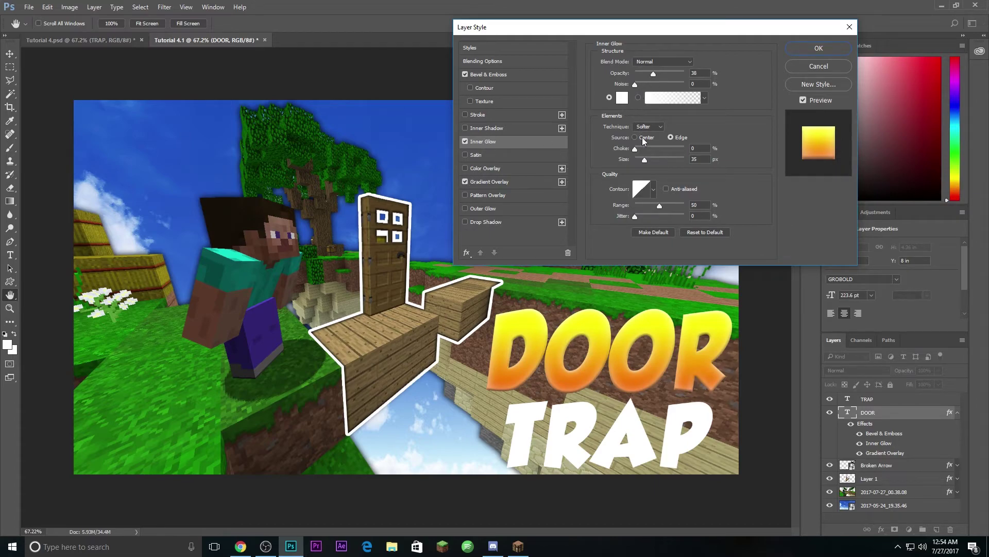
pyautogui.moveTo(645, 160); pyautogui.dragTo(644, 160)
pyautogui.moveTo(653, 73); pyautogui.dragTo(657, 76)
pyautogui.click(521, 179)
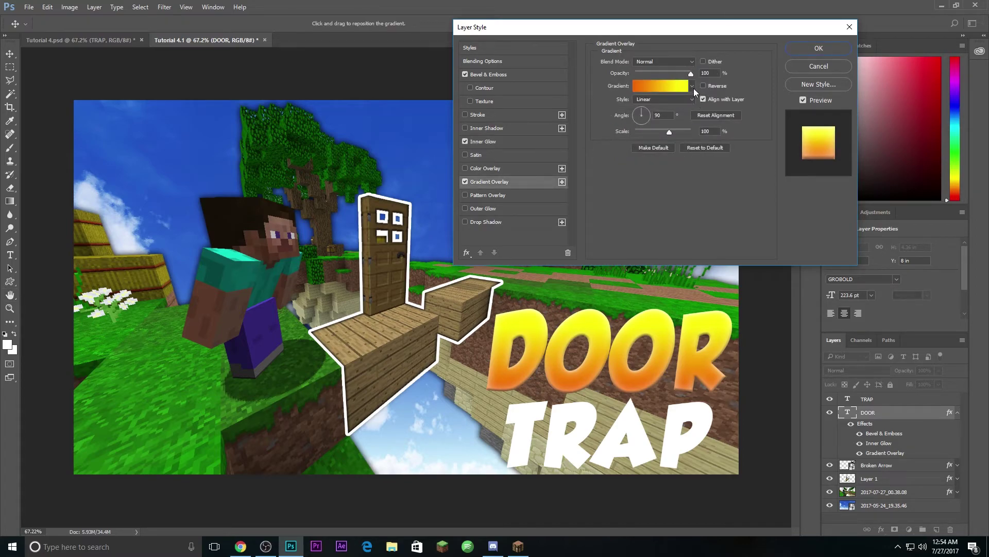
pyautogui.click(692, 86)
pyautogui.scroll(-1, 685, 126)
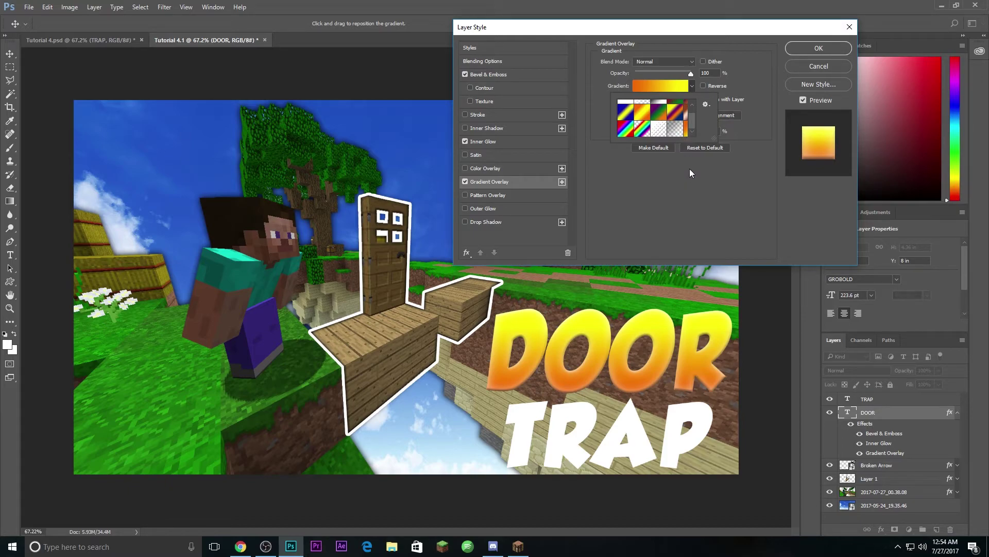
pyautogui.click(683, 201)
pyautogui.click(667, 86)
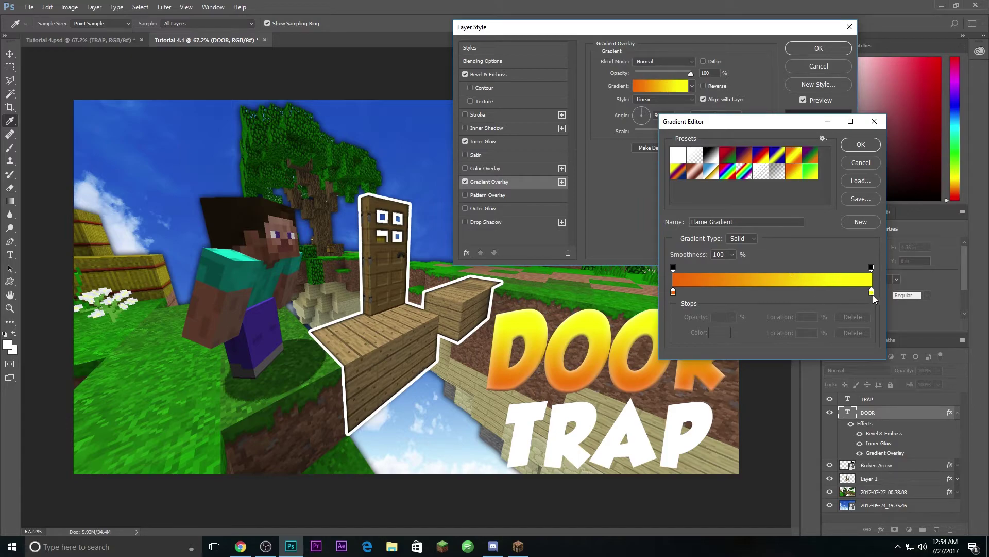
pyautogui.click(870, 146)
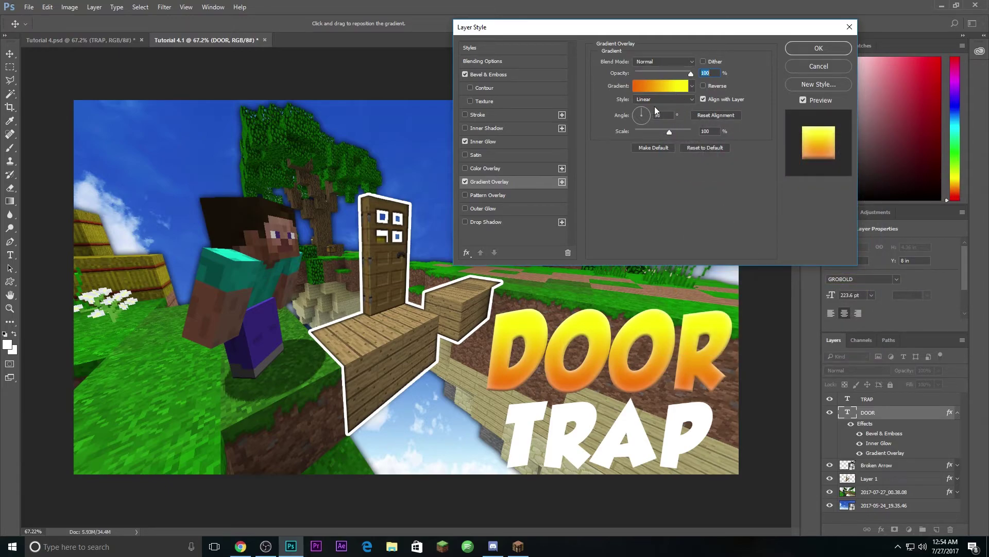
# Step: Move the overlay gradient's yellow color stop to 61% and set its color to #fff000
pyautogui.click(656, 88)
pyautogui.moveTo(728, 115); pyautogui.dragTo(787, 29)
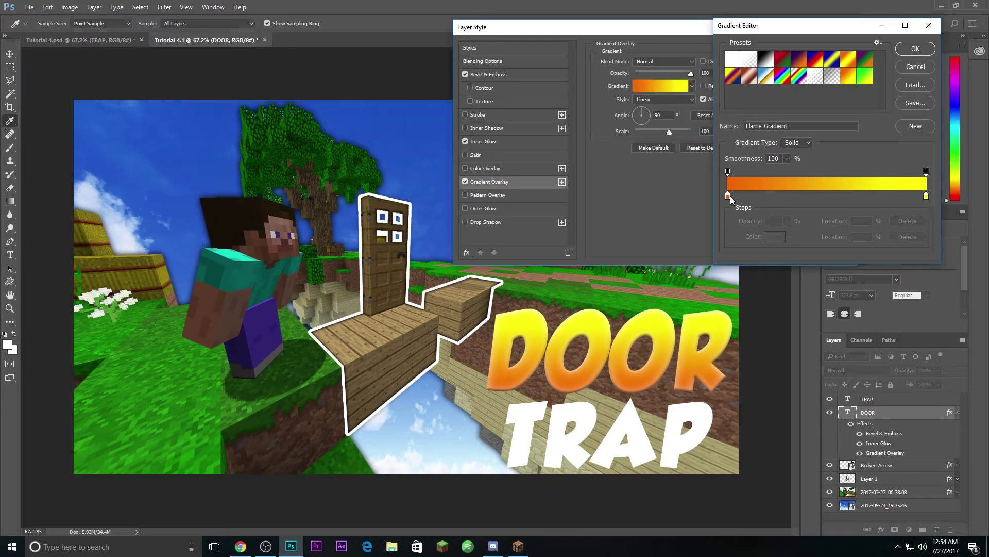
pyautogui.moveTo(927, 198); pyautogui.dragTo(849, 201)
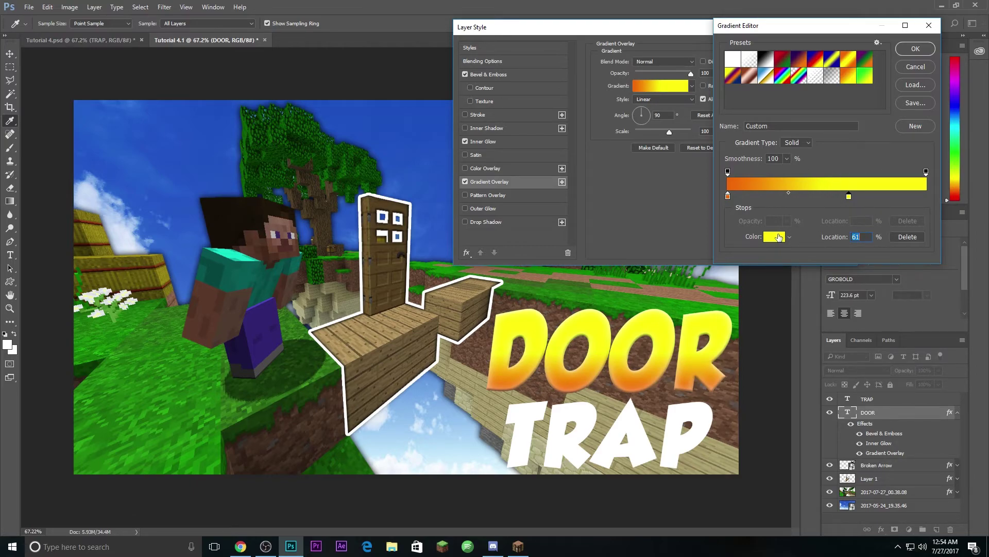
pyautogui.doubleClick(850, 197)
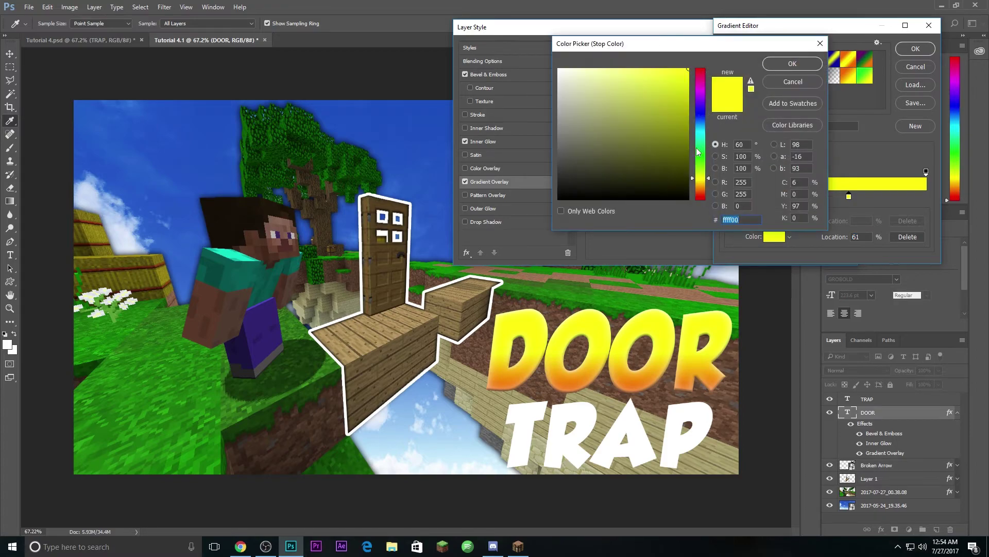
pyautogui.moveTo(687, 72)
pyautogui.mouseDown()
pyautogui.moveTo(675, 80)
pyautogui.moveTo(701, 63)
pyautogui.mouseUp()
pyautogui.click(710, 178)
pyautogui.moveTo(709, 178); pyautogui.dragTo(708, 180)
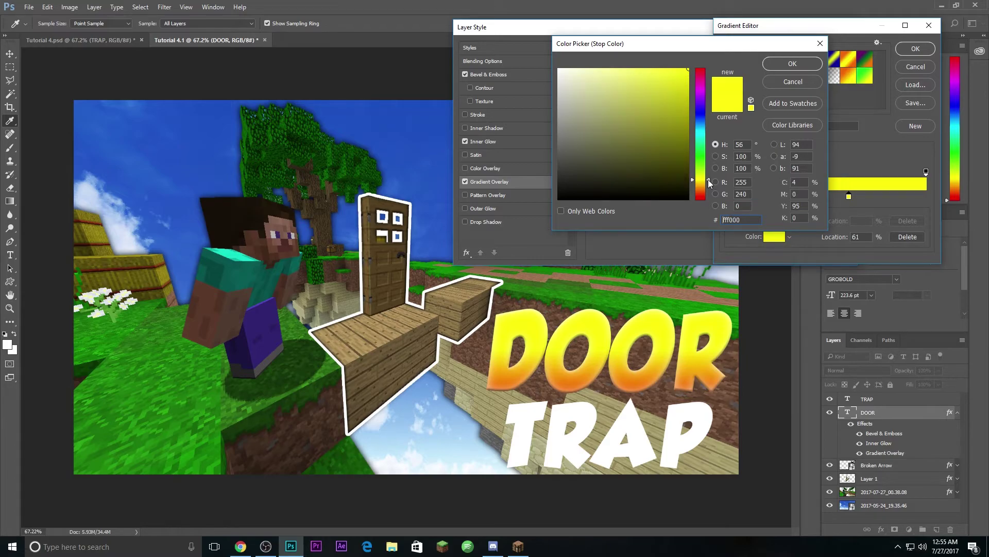
pyautogui.click(793, 64)
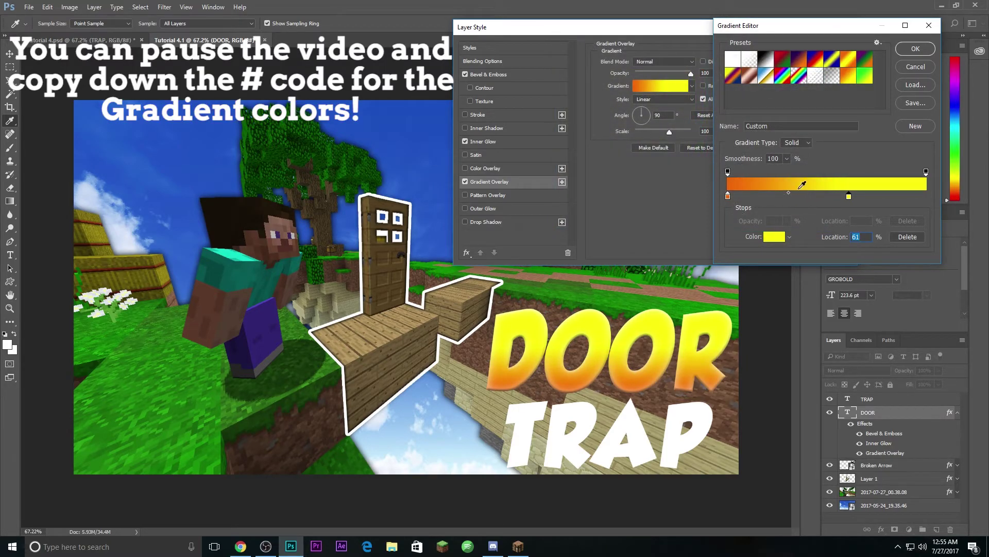
# Step: Set the gradient's orange color stop at 0% to #ff5400 and accept the edited gradient
pyautogui.doubleClick(728, 196)
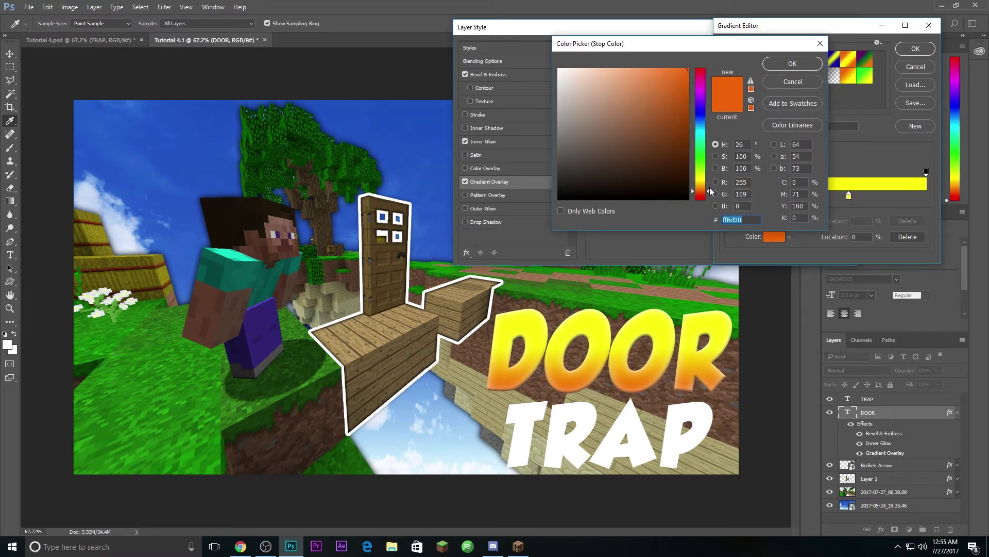
pyautogui.write('ff6600')
pyautogui.moveTo(708, 191); pyautogui.dragTo(710, 192)
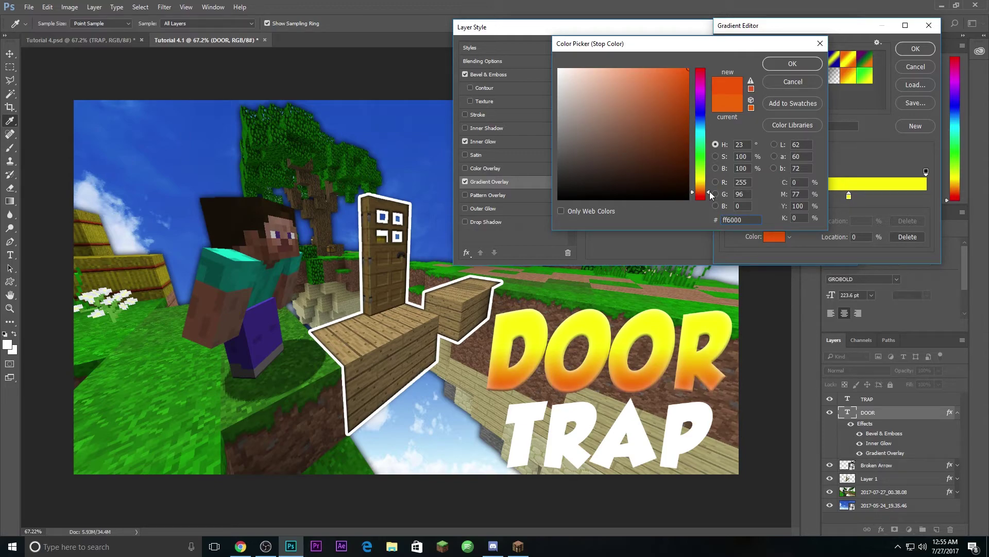
pyautogui.moveTo(709, 191); pyautogui.dragTo(709, 193)
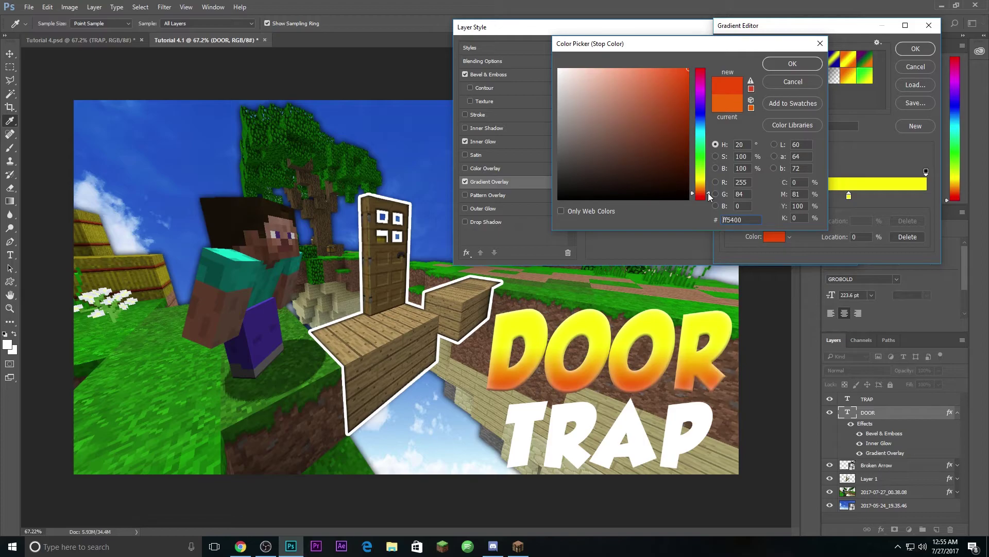
pyautogui.click(805, 63)
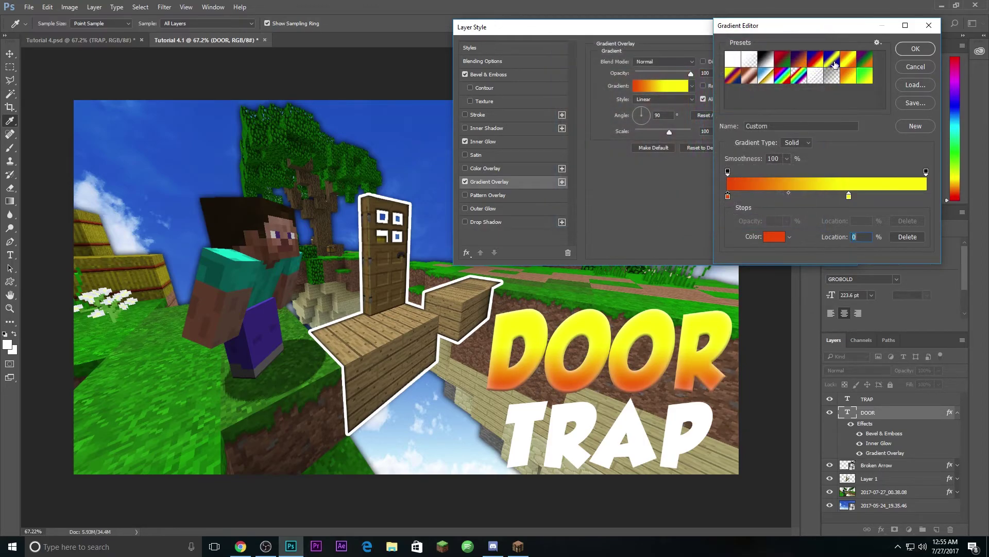
pyautogui.click(916, 49)
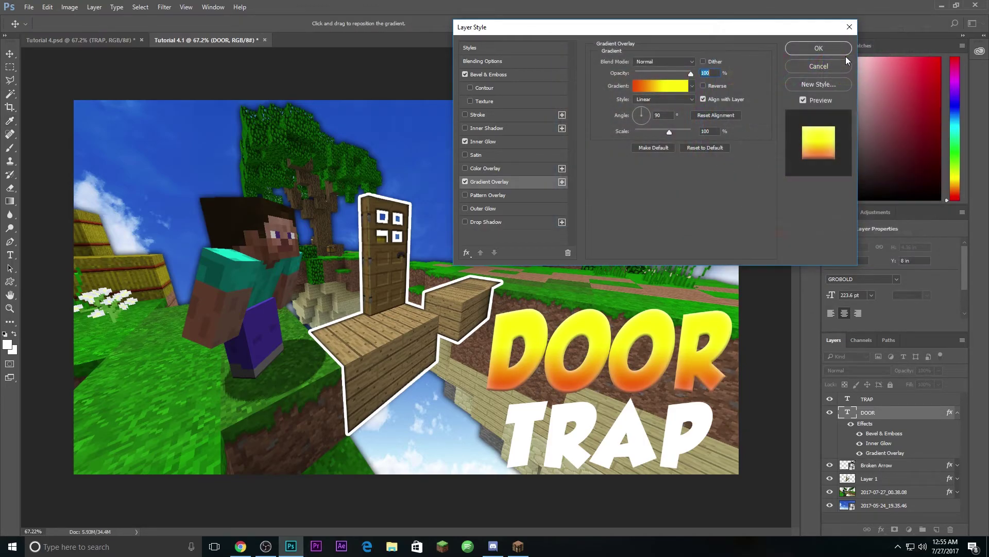
# Step: Add a Drop Shadow to DOOR with 100% opacity, 9 px distance, 47% spread and 29 px size, and apply the layer style
pyautogui.click(489, 222)
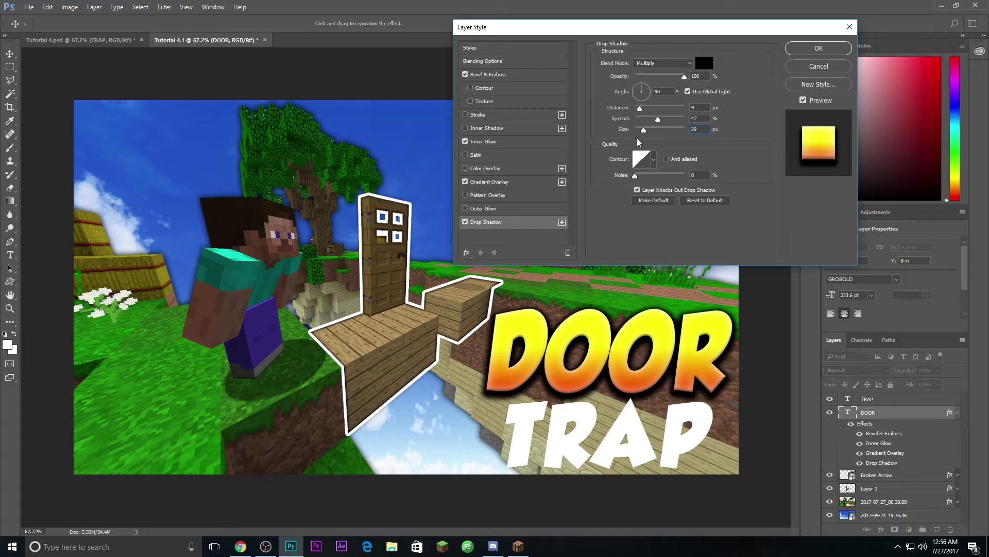
pyautogui.click(819, 49)
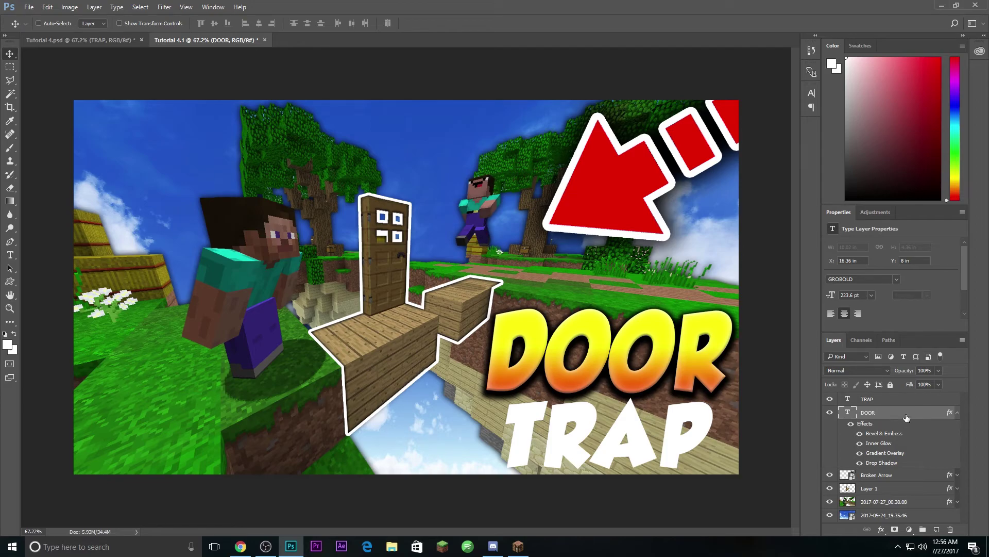
# Step: Copy DOOR's layer style onto the TRAP text layer and collapse the effects lists of both layers
pyautogui.click(959, 414)
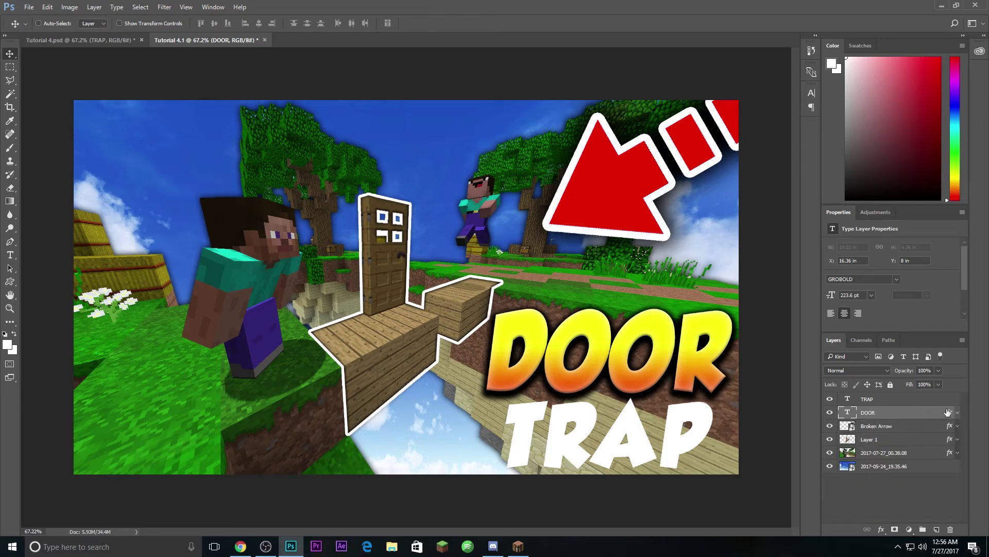
pyautogui.click(959, 414)
pyautogui.rightClick(901, 415)
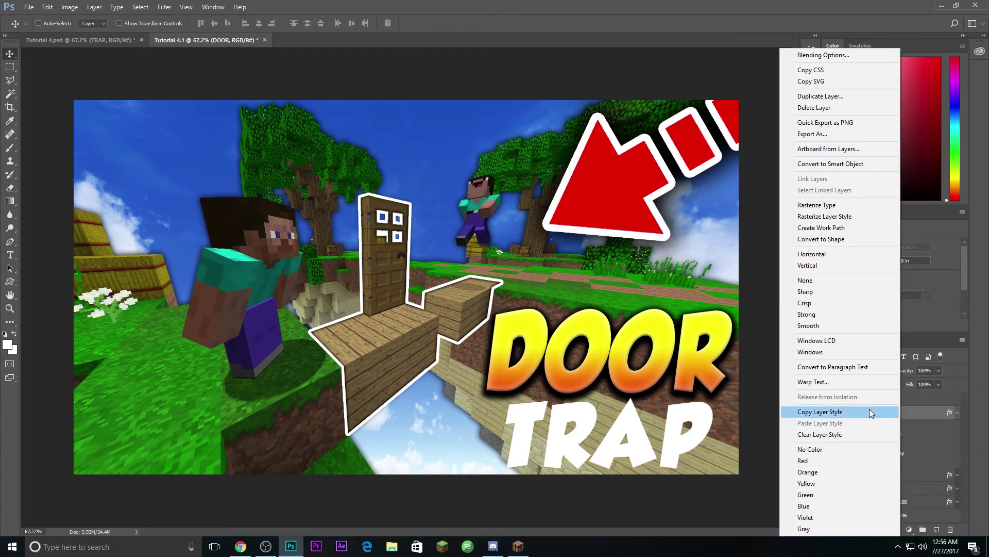
pyautogui.click(870, 412)
pyautogui.click(903, 399)
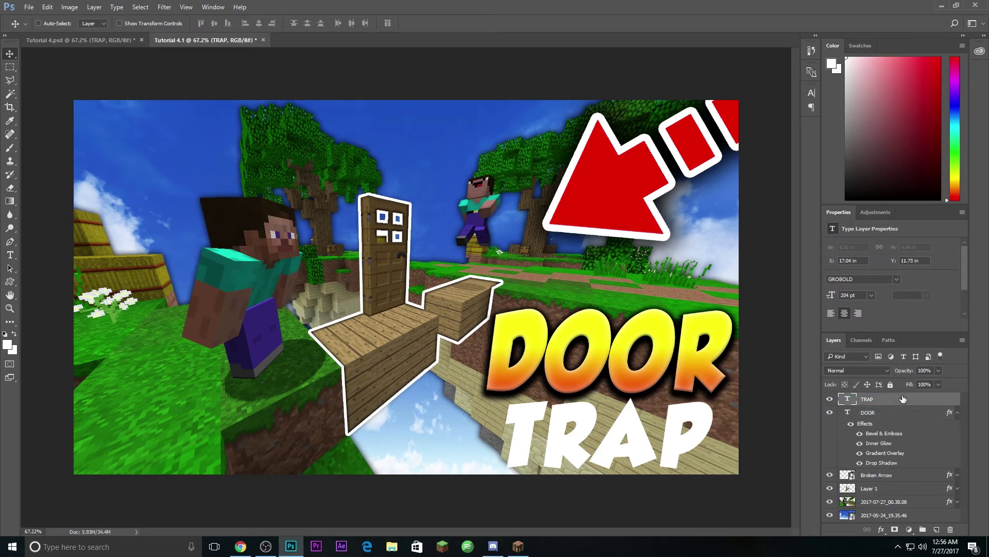
pyautogui.rightClick(903, 399)
pyautogui.click(865, 424)
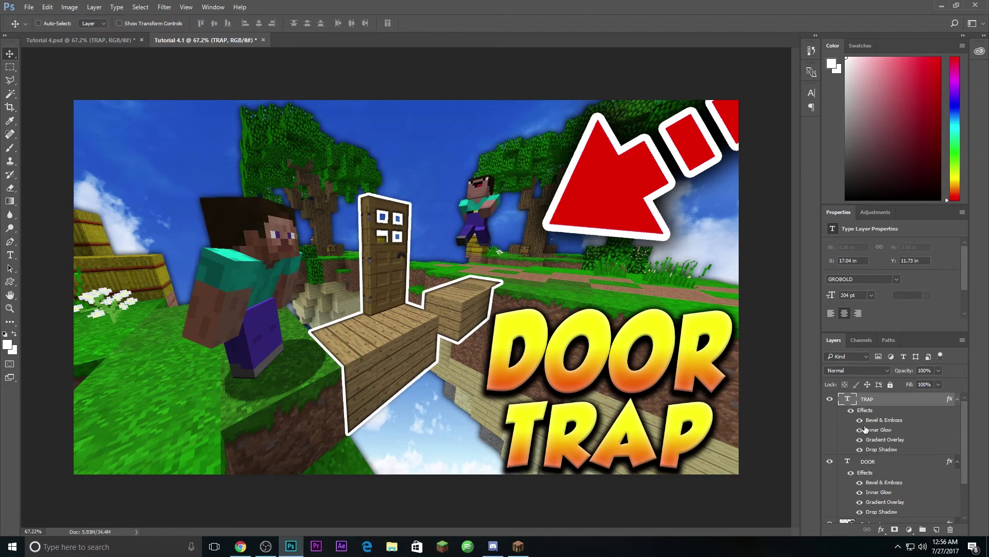
pyautogui.click(958, 398)
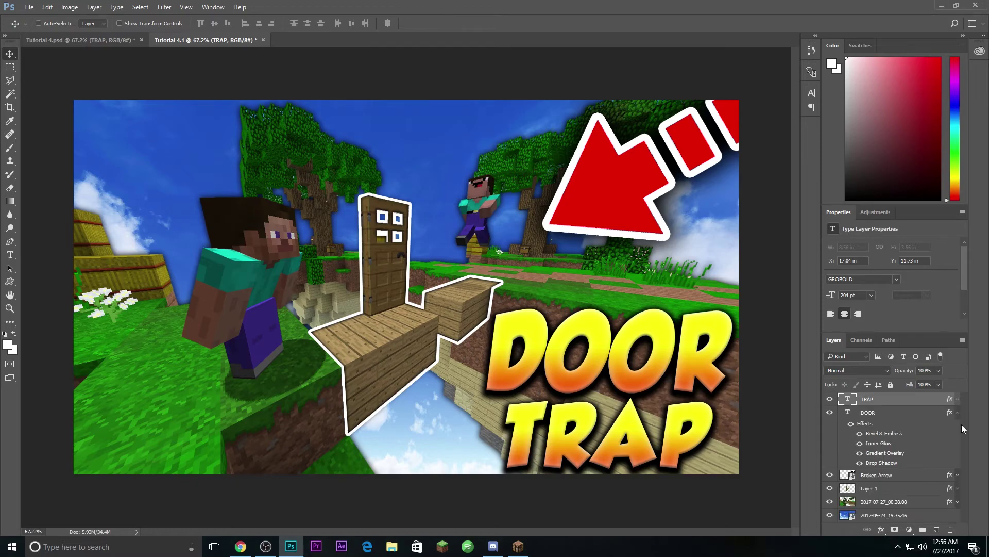
pyautogui.click(957, 412)
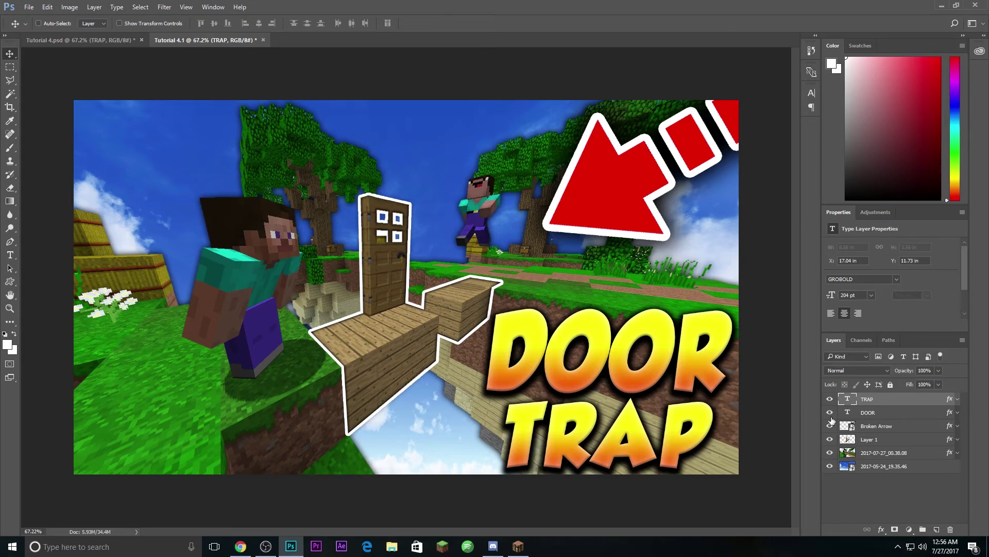
# Step: Add a Brightness/Contrast adjustment layer directly above Layer 1, set its brightness to 59 and slightly raise the contrast
pyautogui.click(907, 444)
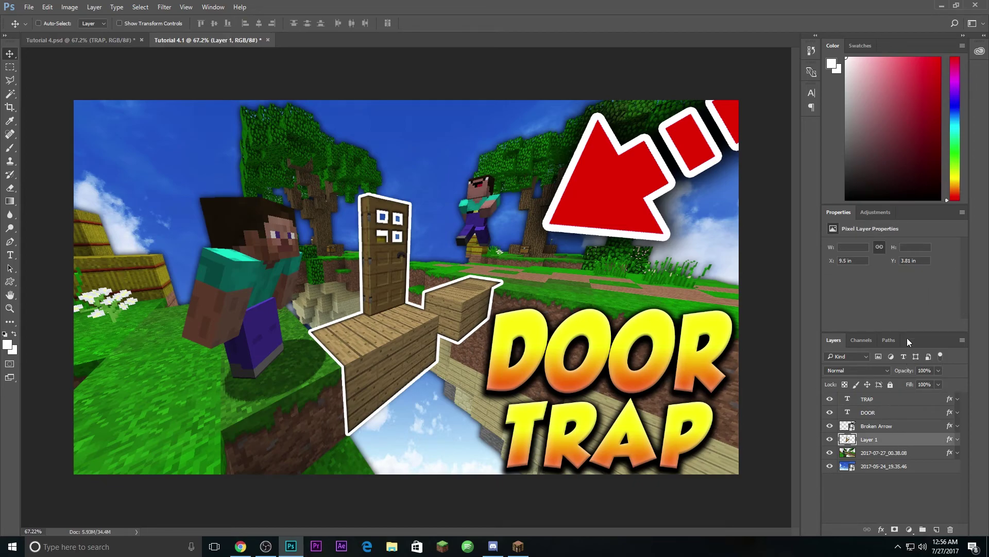
pyautogui.click(876, 213)
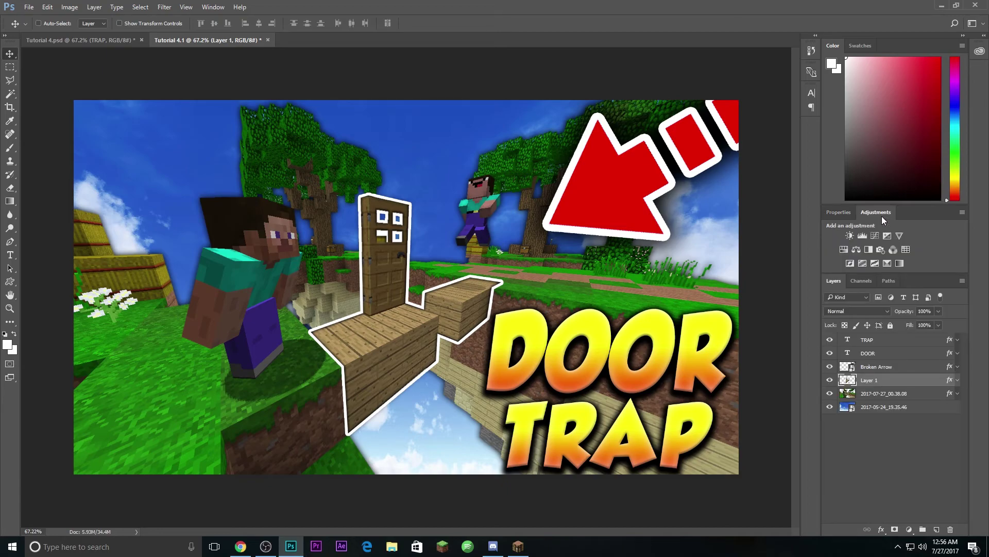
pyautogui.click(852, 235)
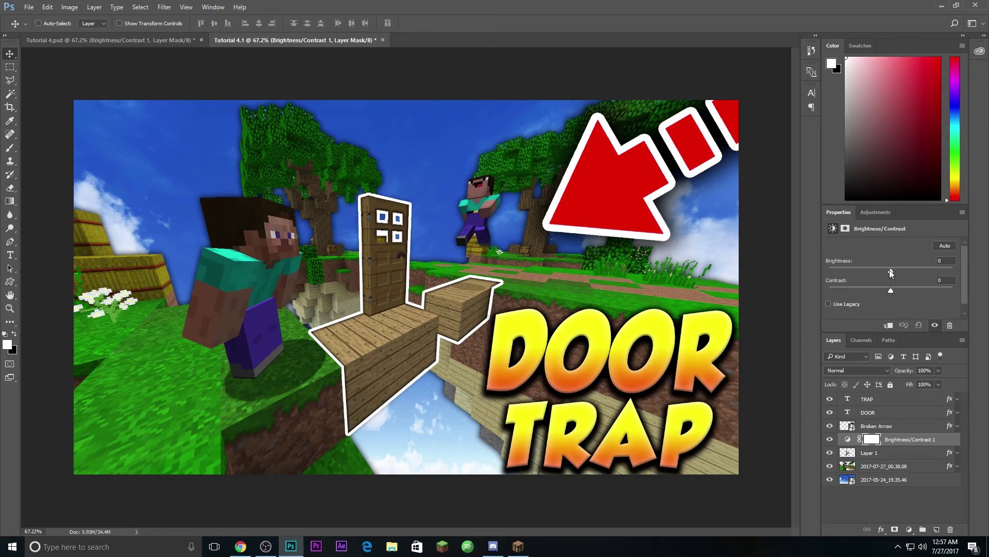
pyautogui.moveTo(890, 270); pyautogui.dragTo(915, 284)
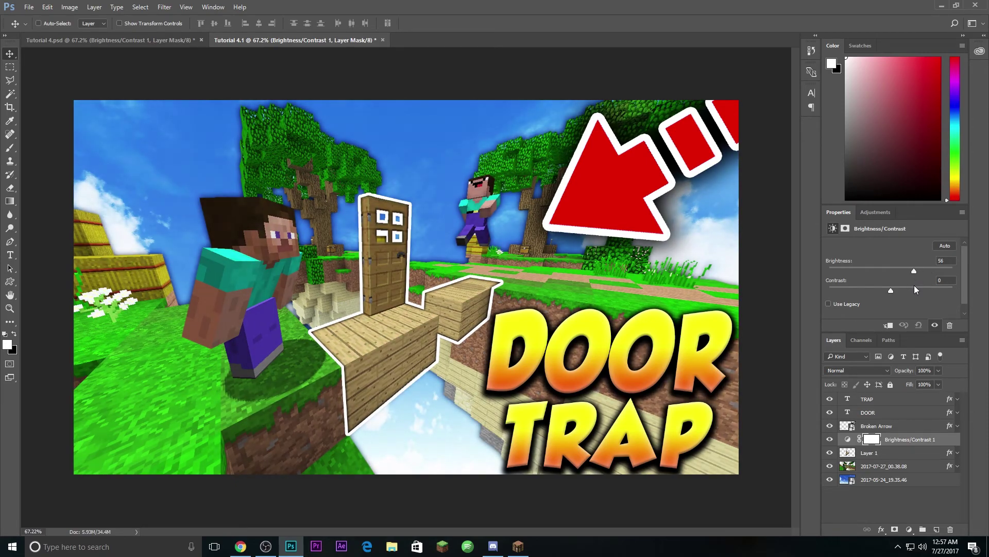
pyautogui.moveTo(916, 290); pyautogui.dragTo(916, 290)
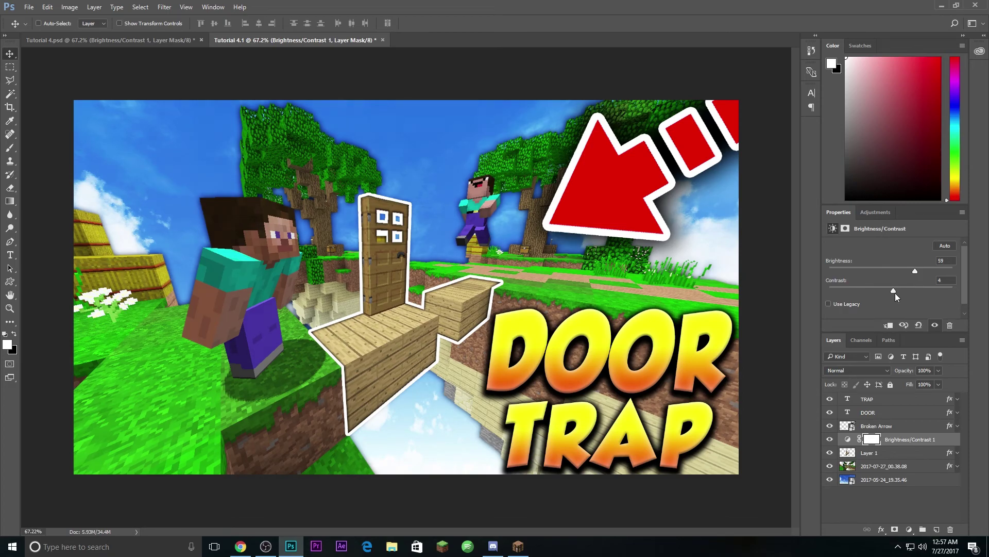